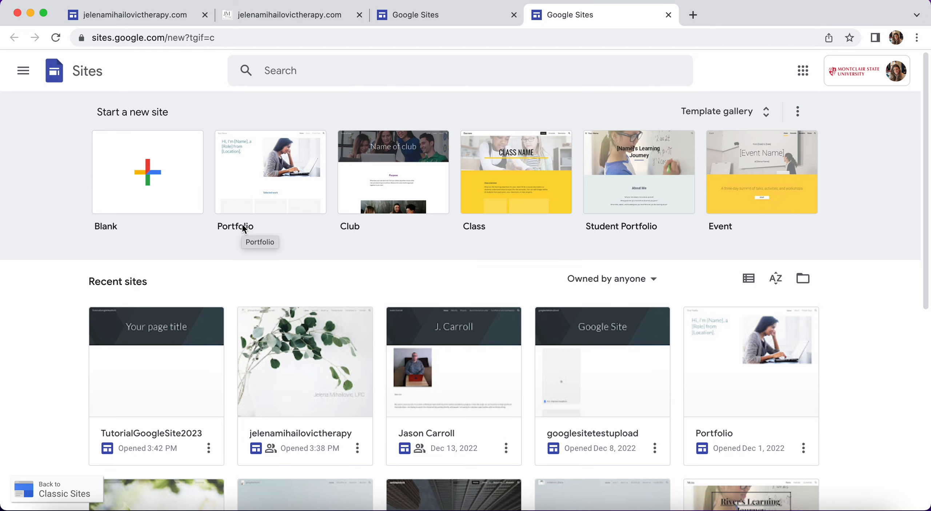
Create a new blank site and name its document GOOGLESITEMSU2023
{"action": "left_click", "coordinate": [177, 188]}
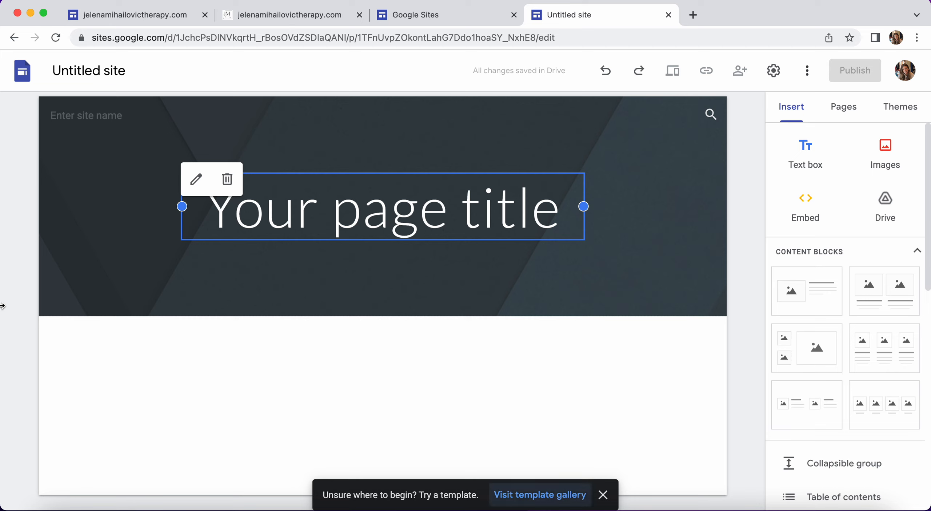
{"action": "left_click", "coordinate": [83, 71]}
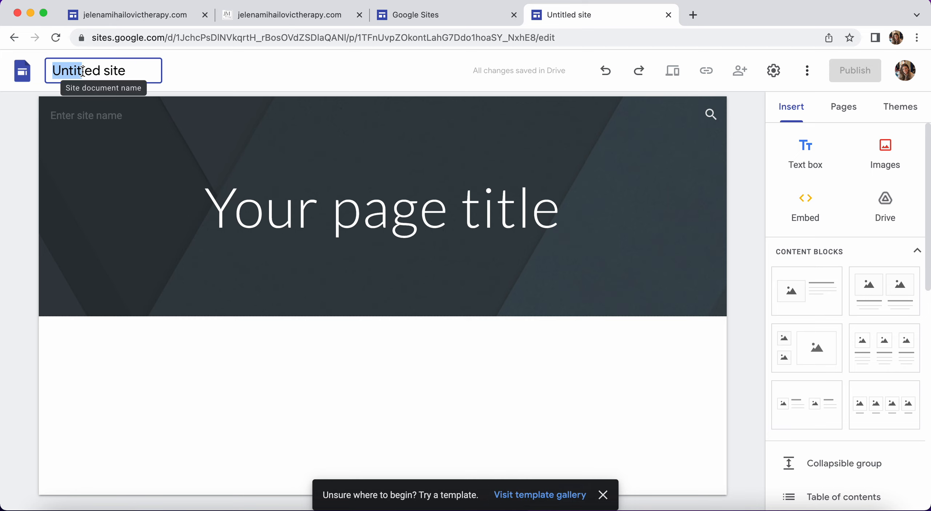
{"action": "left_click_drag", "start_coordinate": [142, 67], "coordinate": [43, 65]}
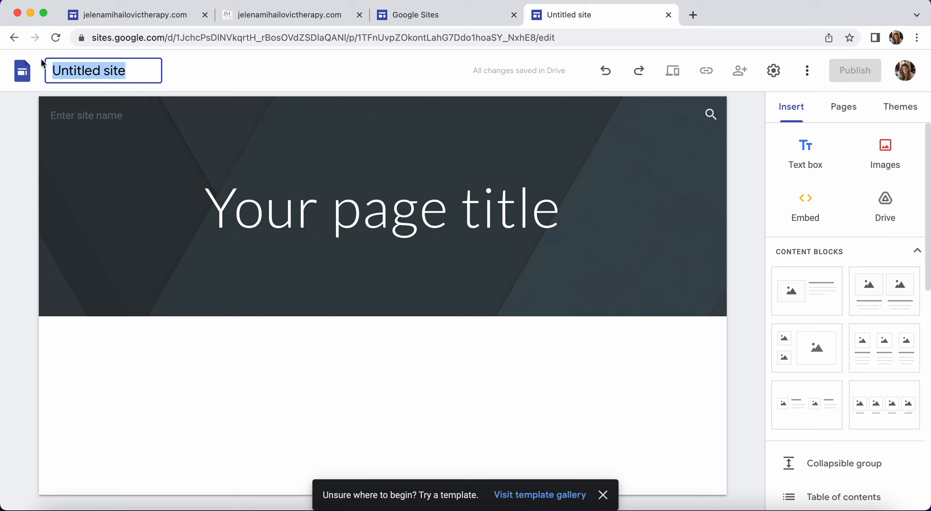
{"action": "key", "text": "BackSpace"}
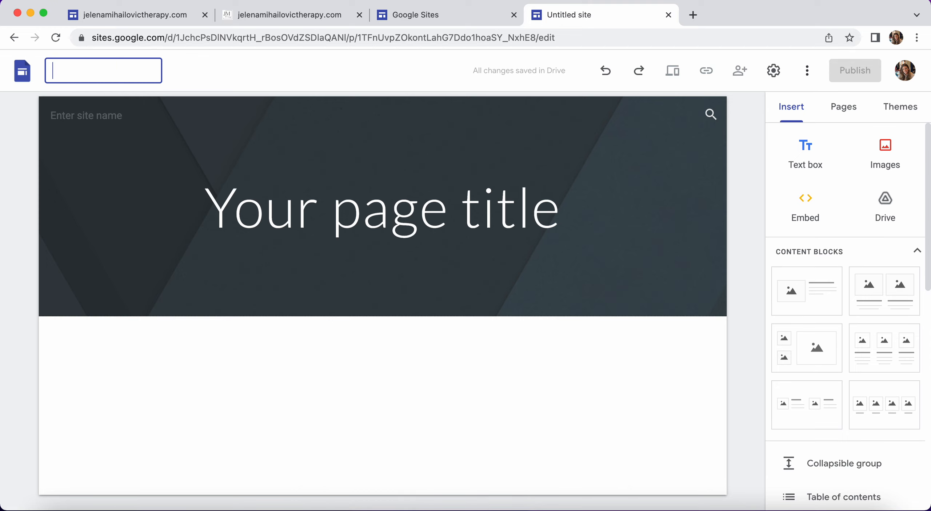
{"action": "type", "text": "GOOGLESITEMSU2023"}
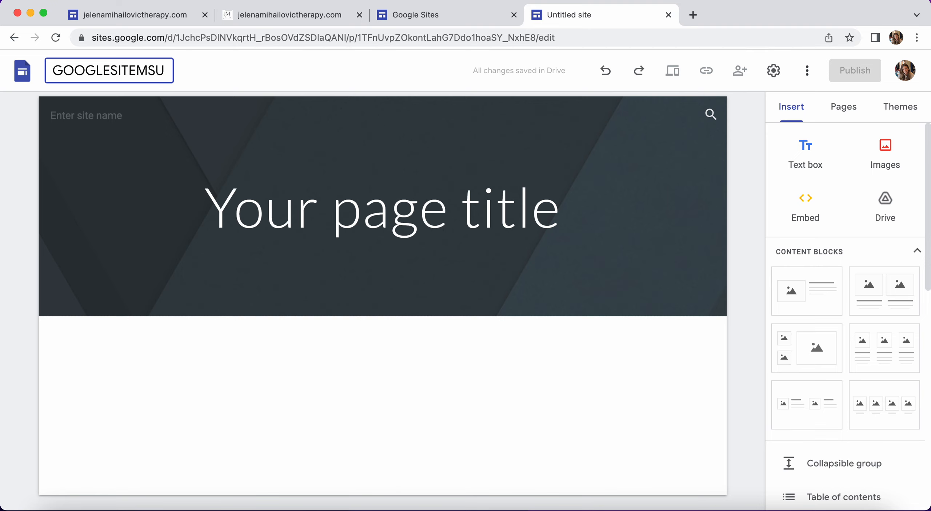
{"action": "left_click", "coordinate": [15, 165]}
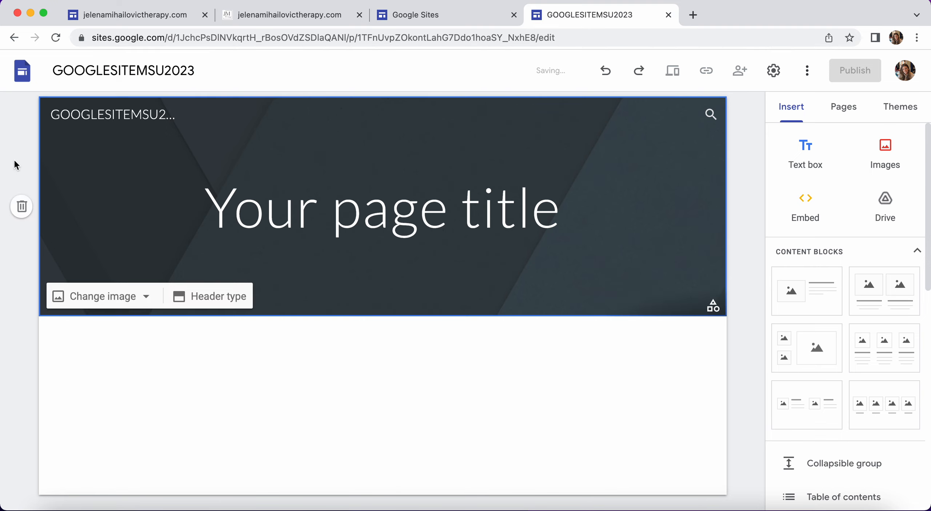
{"action": "left_click", "coordinate": [171, 71]}
{"action": "left_click", "coordinate": [195, 72]}
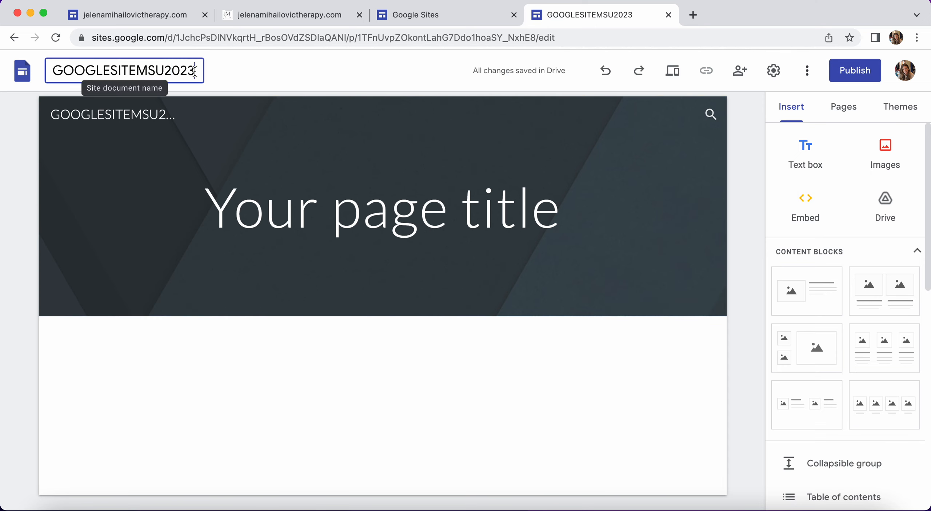
{"action": "left_click", "coordinate": [23, 172]}
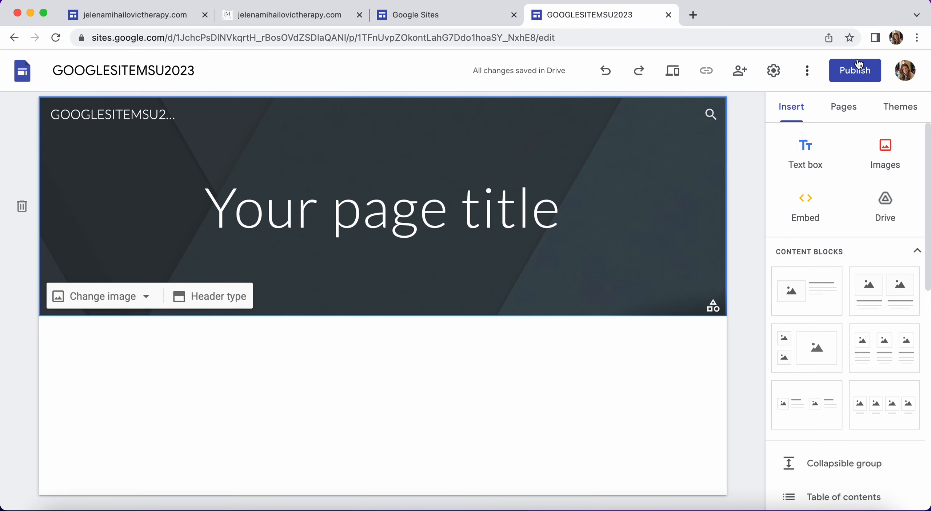
Start publishing the site and try googlesitemsu2023 as its web address
{"action": "left_click", "coordinate": [847, 75]}
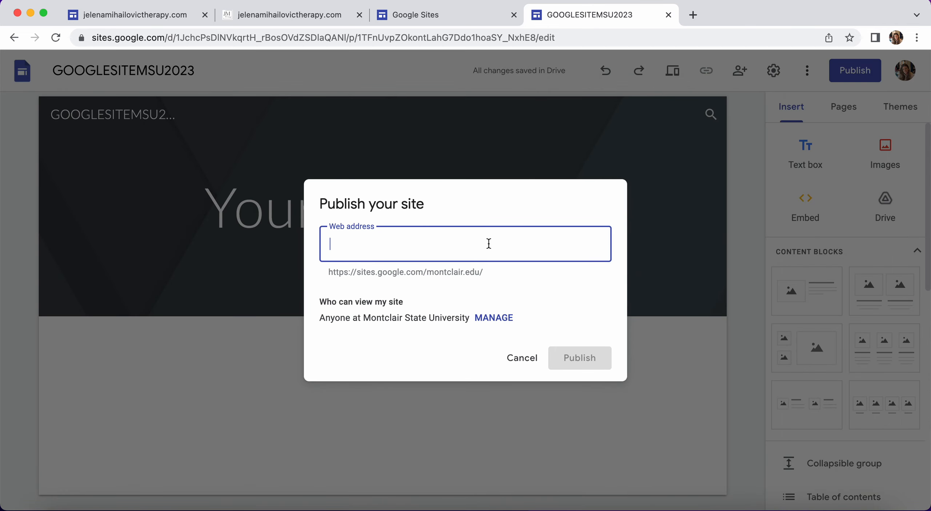
{"action": "type", "text": "googlesitemsu"}
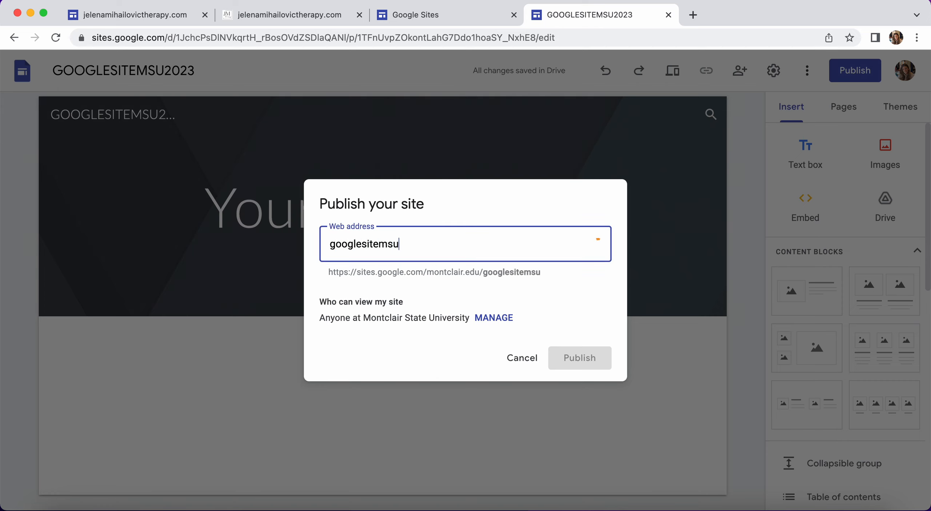
{"action": "type", "text": "2023"}
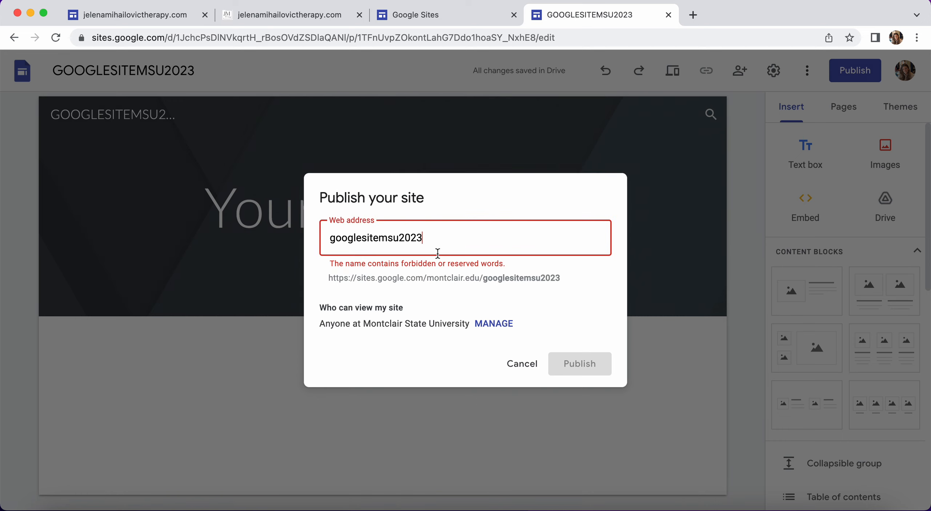
Replace the web address with tutorialmsu2023, publish the site, and check the published page before returning to the editor
{"action": "left_click_drag", "start_coordinate": [433, 238], "coordinate": [331, 233]}
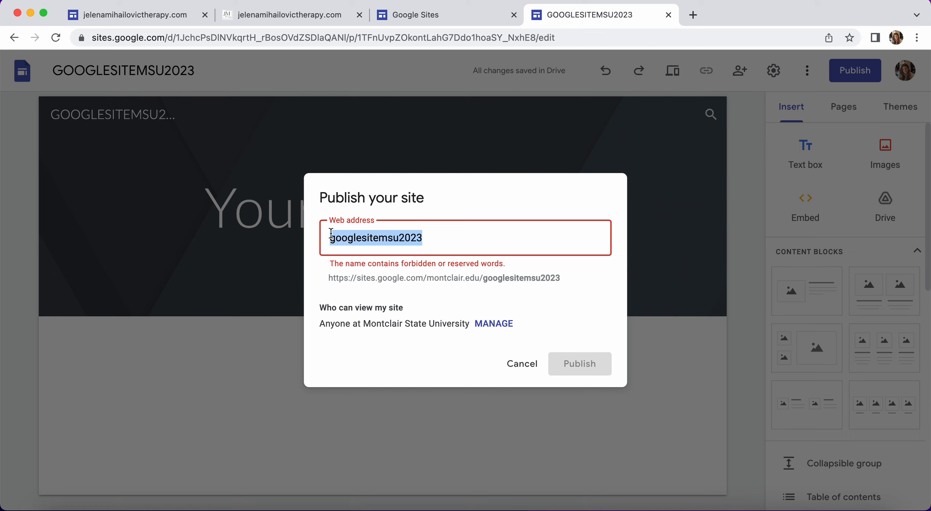
{"action": "key", "text": "BackSpace"}
{"action": "type", "text": "t"}
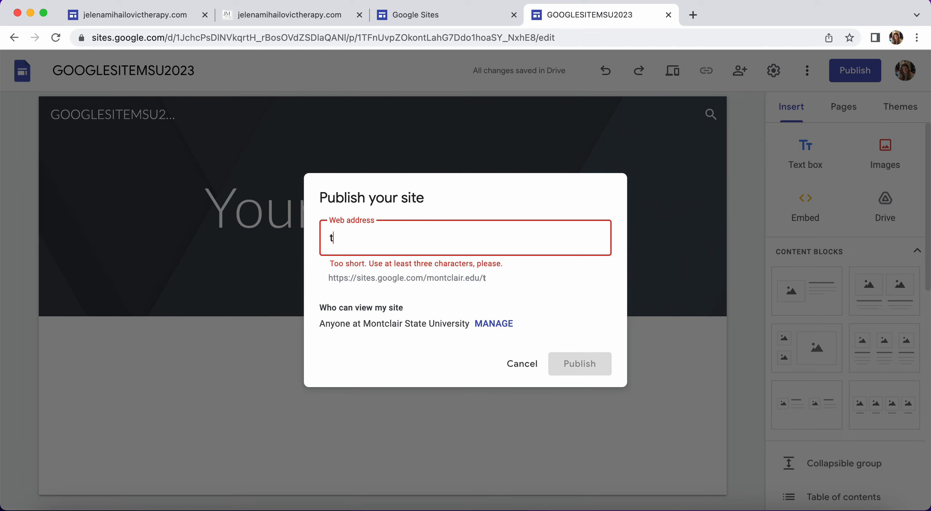
{"action": "type", "text": "utorialms"}
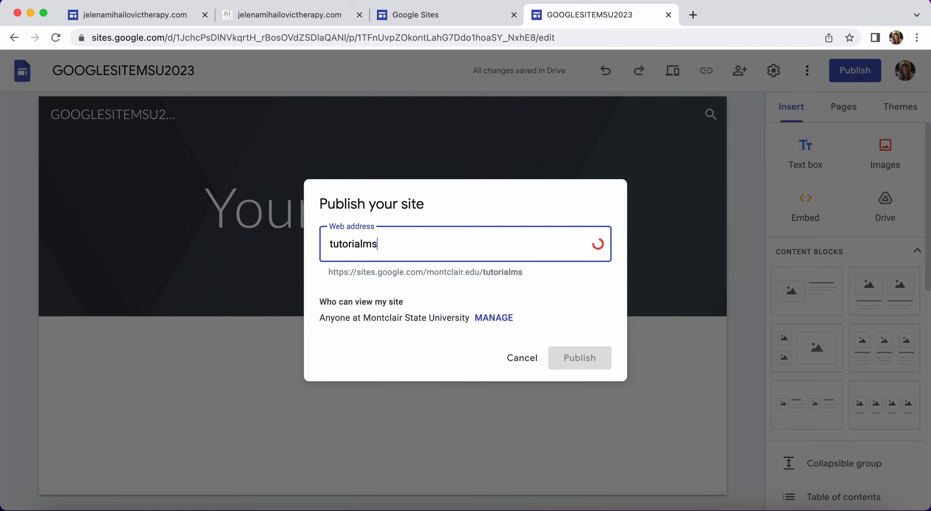
{"action": "type", "text": "u2023"}
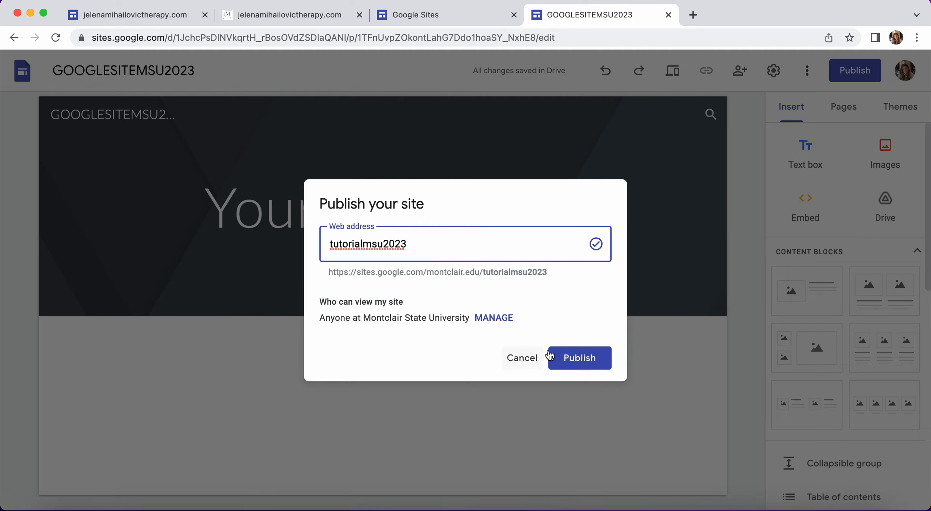
{"action": "left_click", "coordinate": [582, 357]}
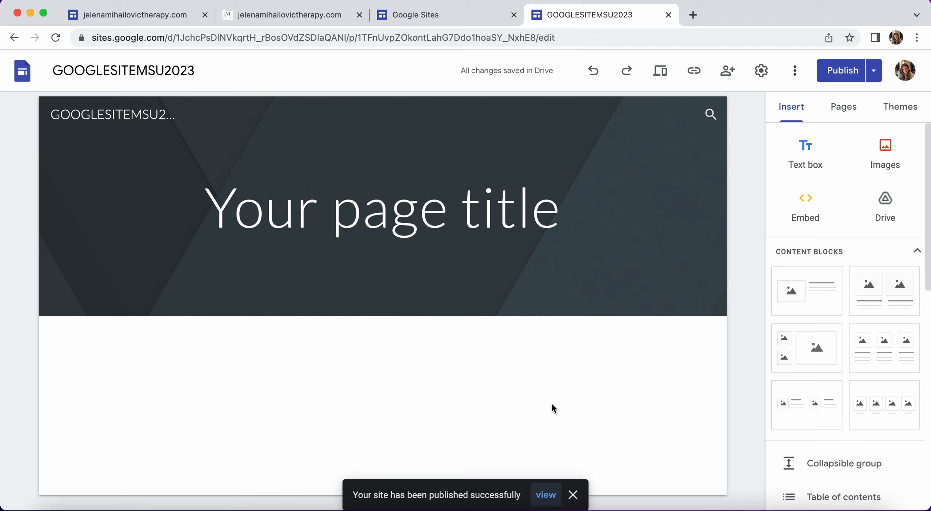
{"action": "left_click", "coordinate": [546, 495]}
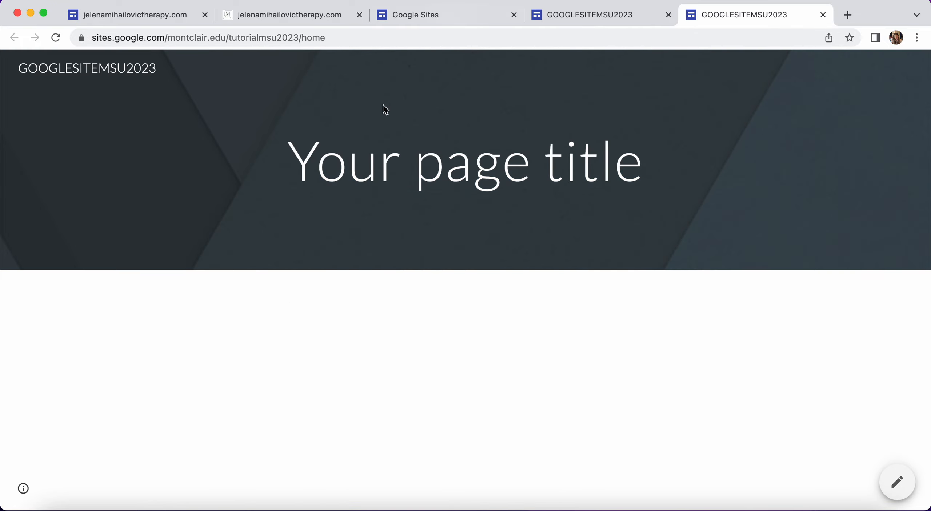
{"action": "left_click", "coordinate": [823, 16]}
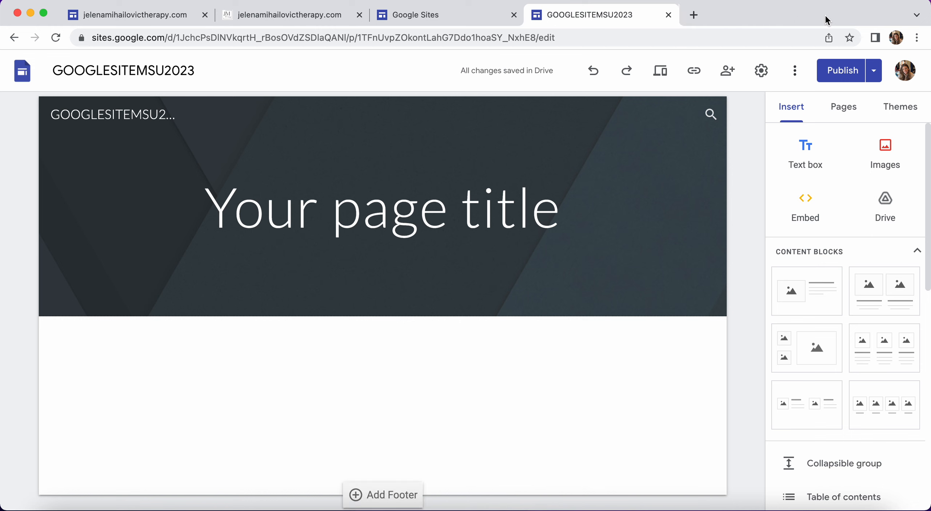
Switch to the published example therapy site and examine its Home, Services and Therapy Space pages and the About subpages
{"action": "left_click", "coordinate": [315, 17]}
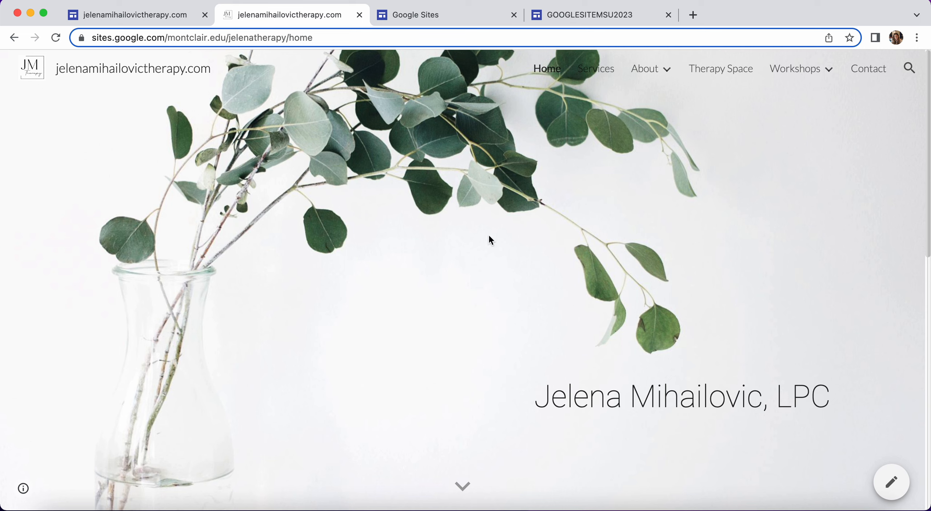
{"action": "scroll", "coordinate": [388, 315], "scroll_direction": "down", "scroll_amount": 6}
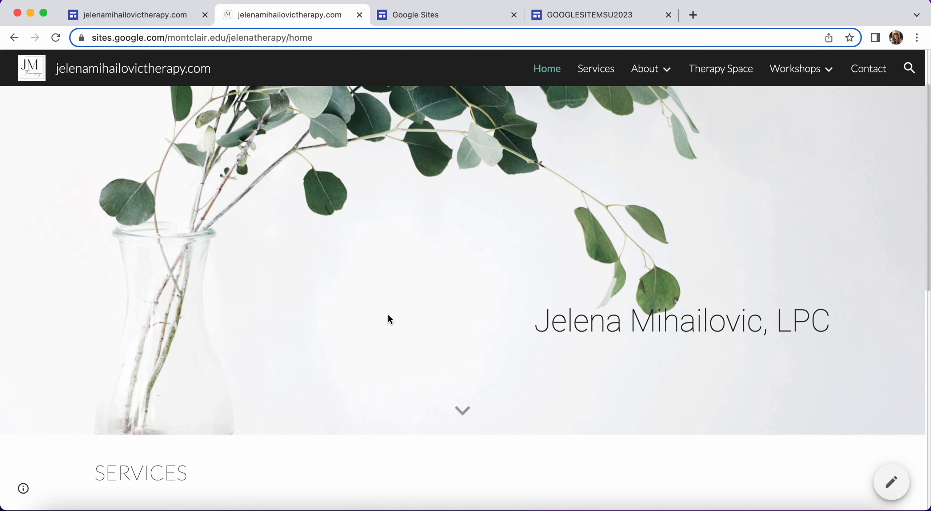
{"action": "scroll", "coordinate": [536, 218], "scroll_direction": "up", "scroll_amount": 5}
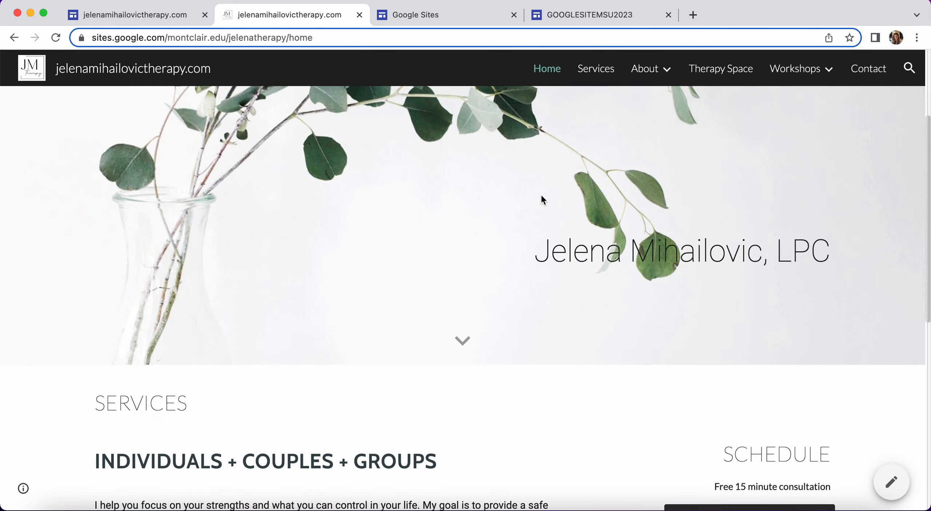
{"action": "left_click", "coordinate": [597, 72]}
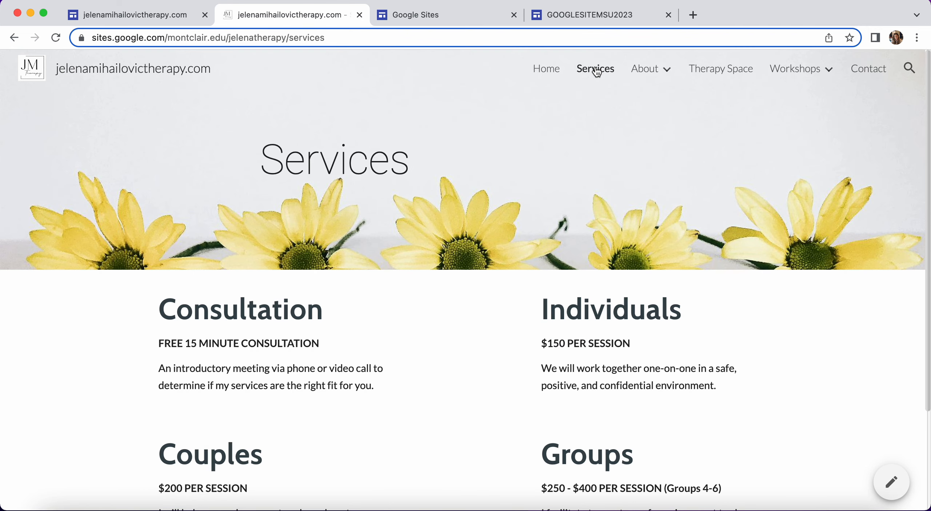
{"action": "mouse_move", "coordinate": [646, 71]}
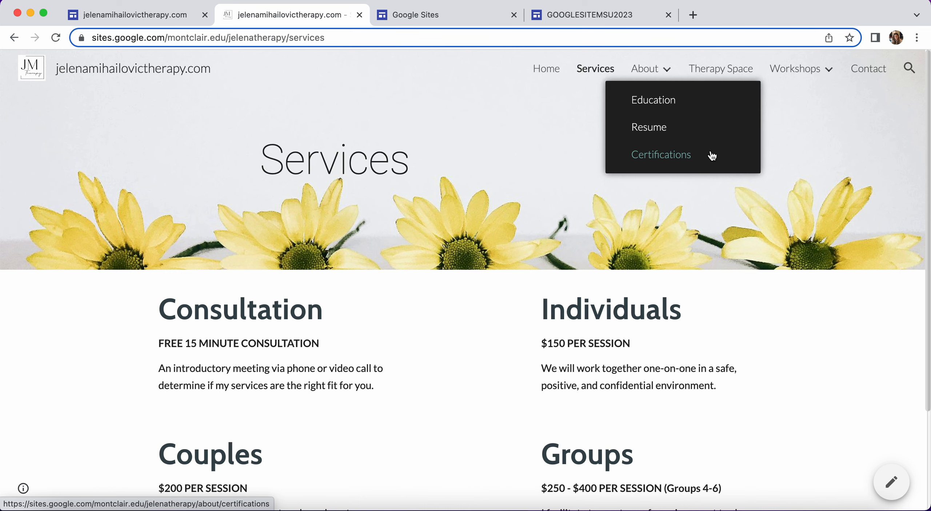
{"action": "left_click", "coordinate": [722, 69]}
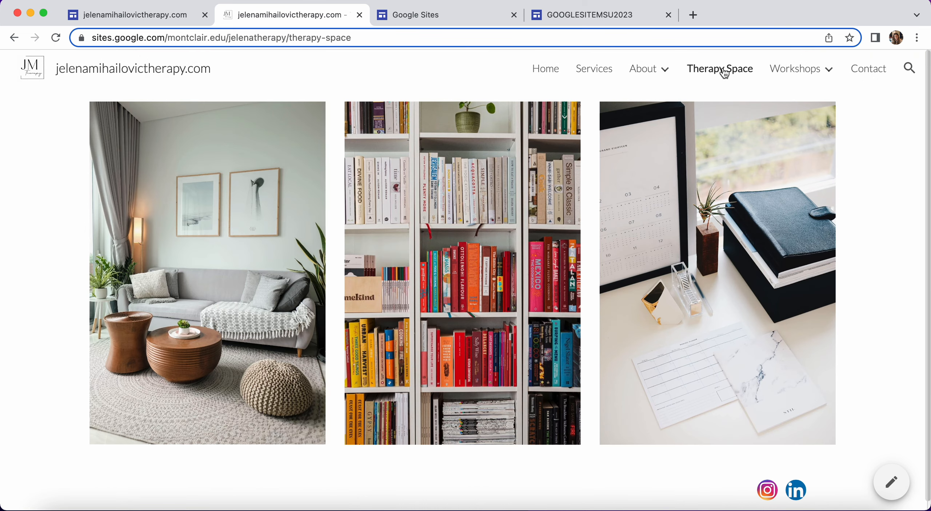
Open the example site's Workshops page and look through its workshop descriptions and registration links
{"action": "mouse_move", "coordinate": [787, 73]}
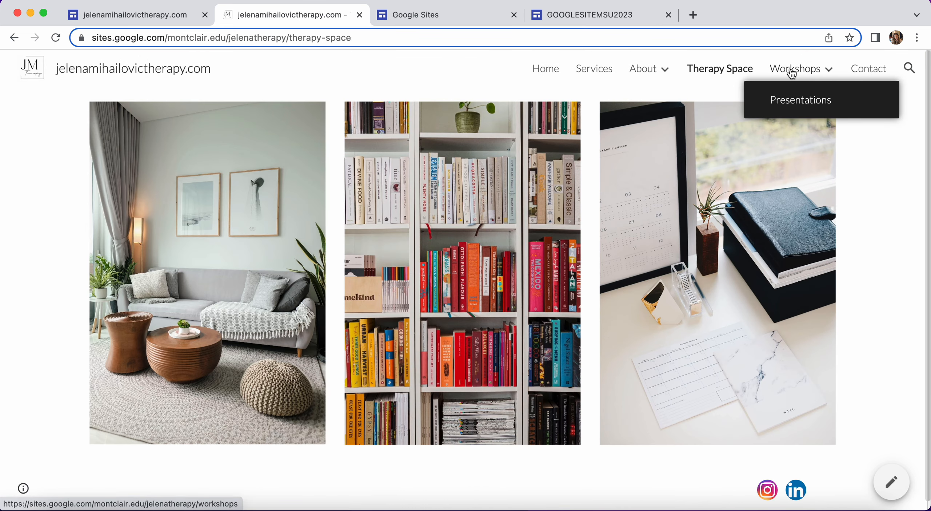
{"action": "left_click", "coordinate": [792, 74]}
{"action": "scroll", "coordinate": [761, 209], "scroll_direction": "down", "scroll_amount": 3}
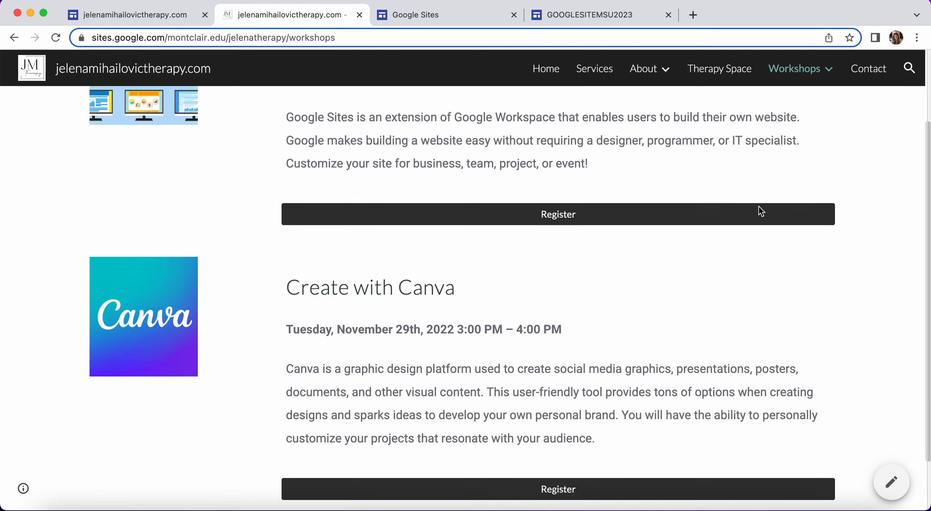
{"action": "scroll", "coordinate": [760, 210], "scroll_direction": "down", "scroll_amount": 2}
{"action": "scroll", "coordinate": [808, 251], "scroll_direction": "up", "scroll_amount": 2}
{"action": "scroll", "coordinate": [807, 249], "scroll_direction": "up", "scroll_amount": 3}
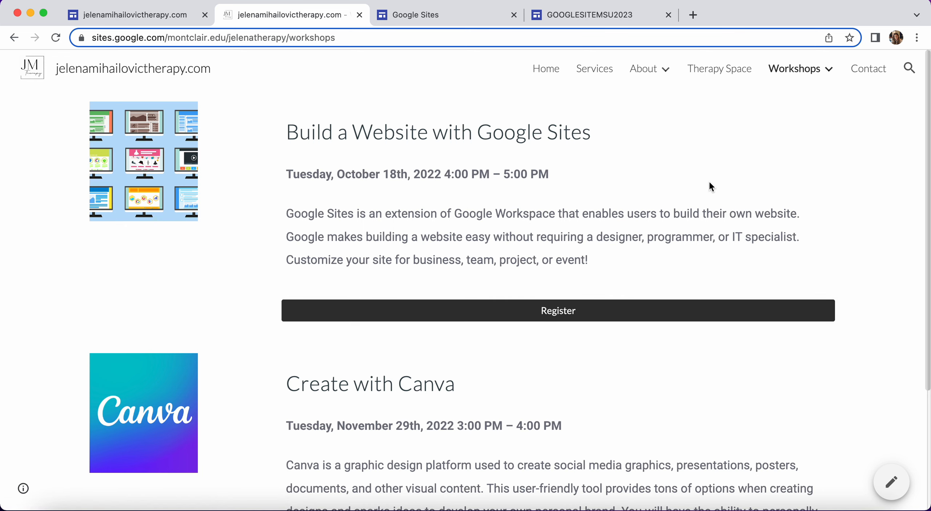
Open the example site's Contact page and look over its contact details, embedded map and video
{"action": "left_click", "coordinate": [875, 71]}
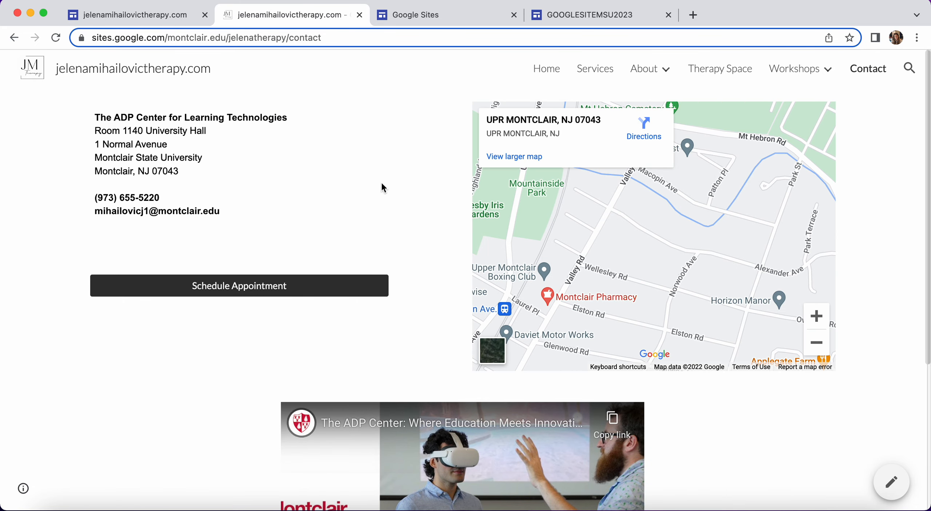
{"action": "scroll", "coordinate": [428, 239], "scroll_direction": "down", "scroll_amount": 3}
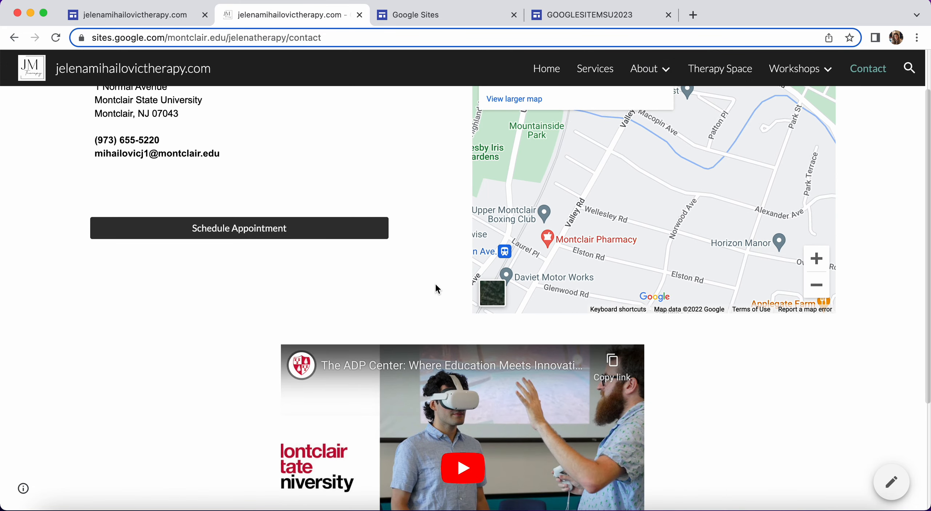
{"action": "scroll", "coordinate": [435, 287], "scroll_direction": "down", "scroll_amount": 3}
{"action": "scroll", "coordinate": [170, 412], "scroll_direction": "down", "scroll_amount": 3}
{"action": "scroll", "coordinate": [172, 410], "scroll_direction": "down", "scroll_amount": 1}
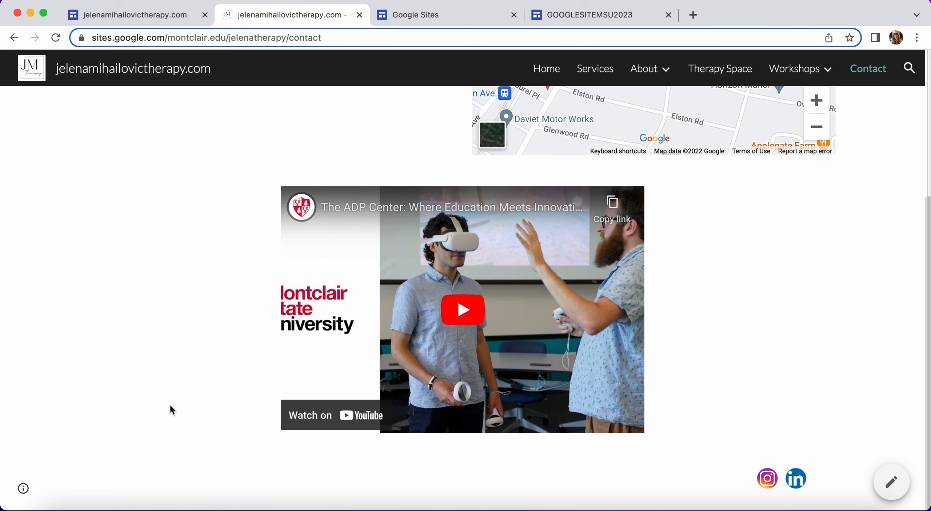
{"action": "scroll", "coordinate": [865, 409], "scroll_direction": "up", "scroll_amount": 10}
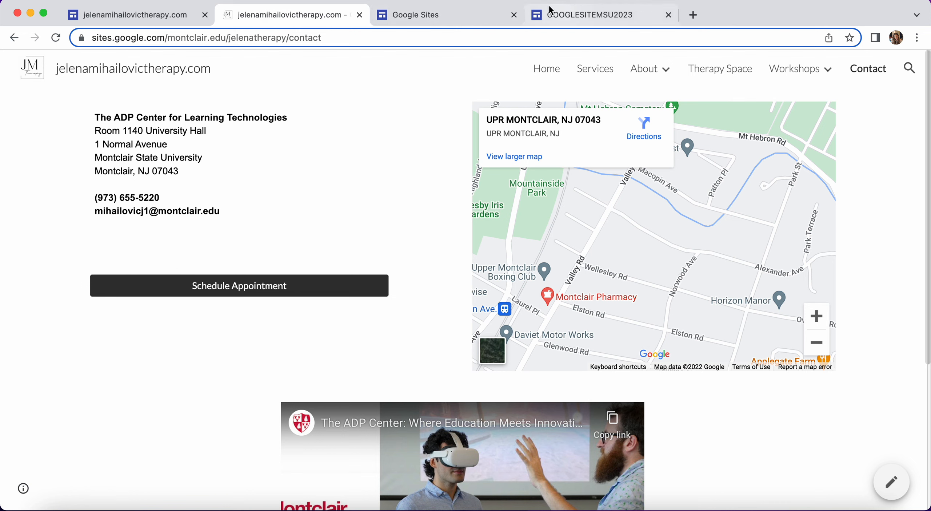
Return to the GOOGLESITEMSU2023 editor and review who has access in the site's sharing settings
{"action": "left_click", "coordinate": [564, 7]}
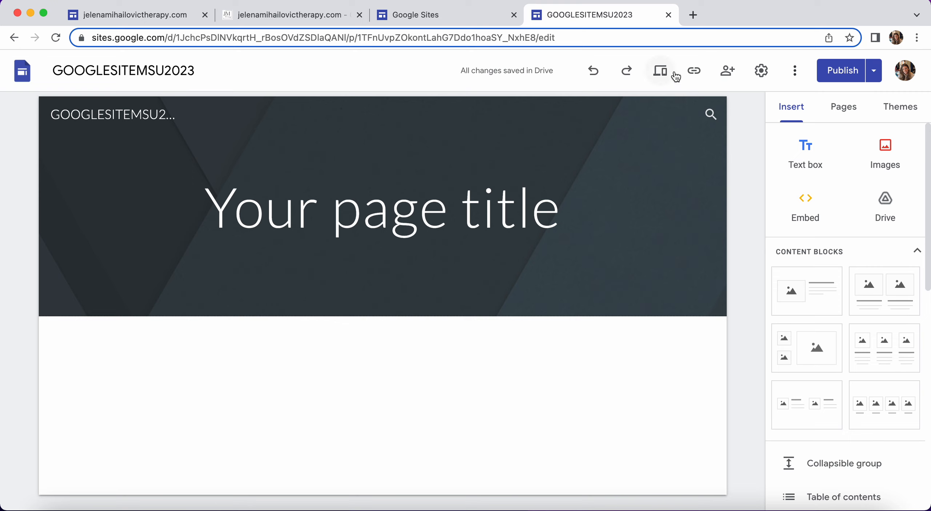
{"action": "left_click", "coordinate": [728, 73]}
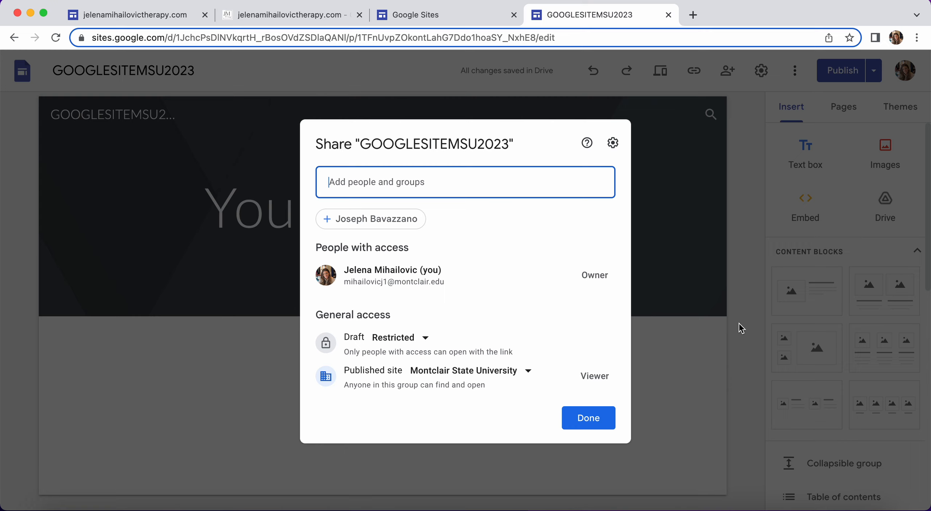
{"action": "left_click", "coordinate": [601, 424]}
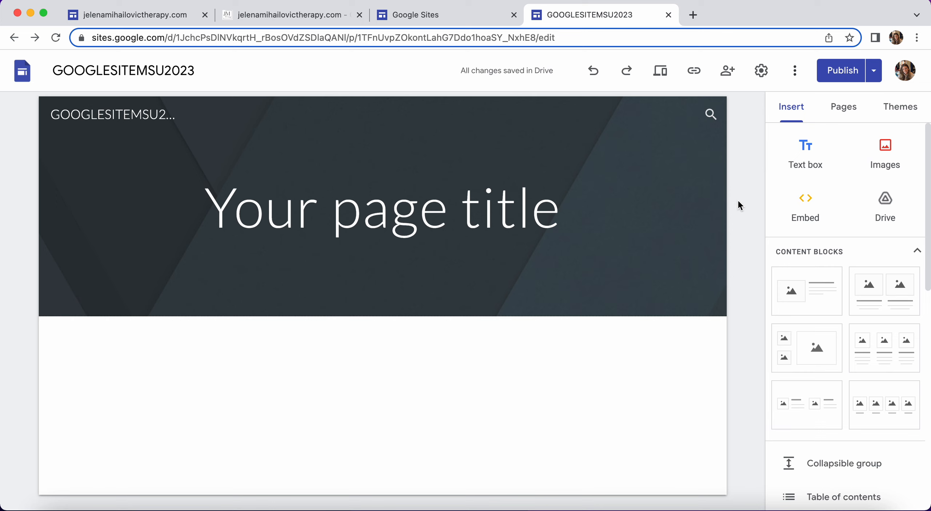
Show the site's theme options and switch to the example therapy site to view its Home page
{"action": "left_click", "coordinate": [901, 109]}
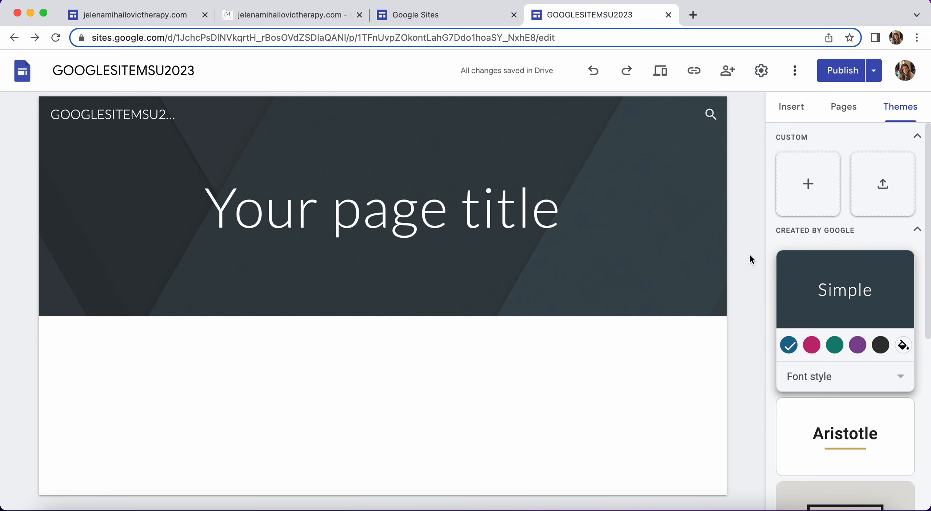
{"action": "left_click", "coordinate": [303, 11]}
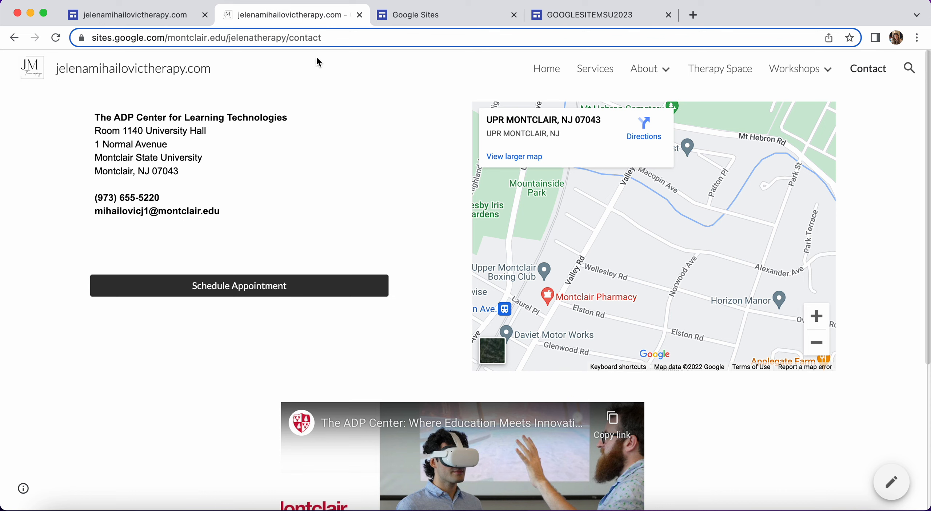
{"action": "left_click", "coordinate": [545, 69]}
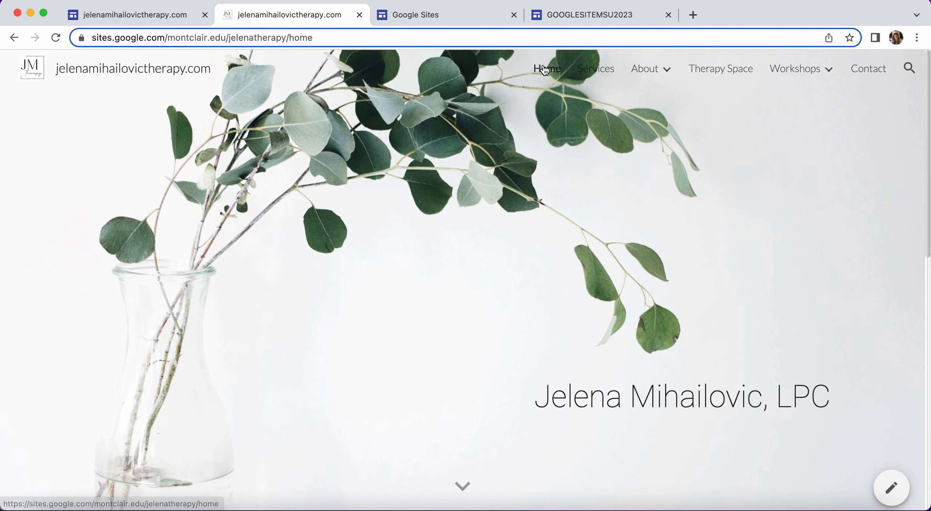
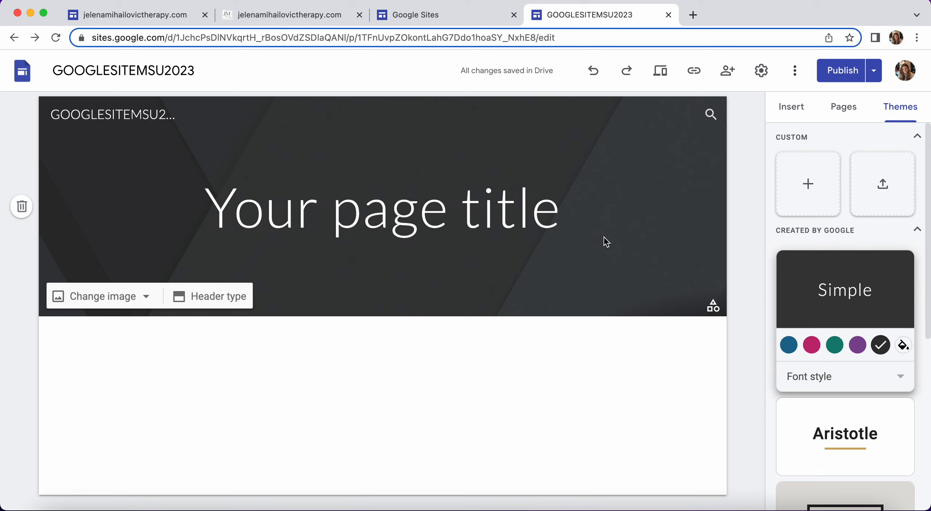
In the GOOGLESITEMSU2023 editor, replace the placeholder page title with "Google Site 2023"
{"action": "double_click", "coordinate": [494, 219]}
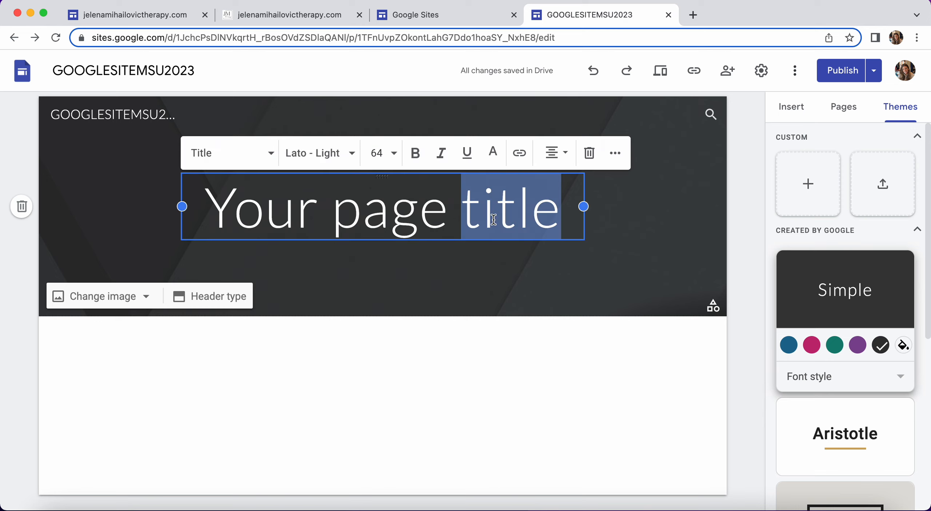
{"action": "triple_click", "coordinate": [493, 219]}
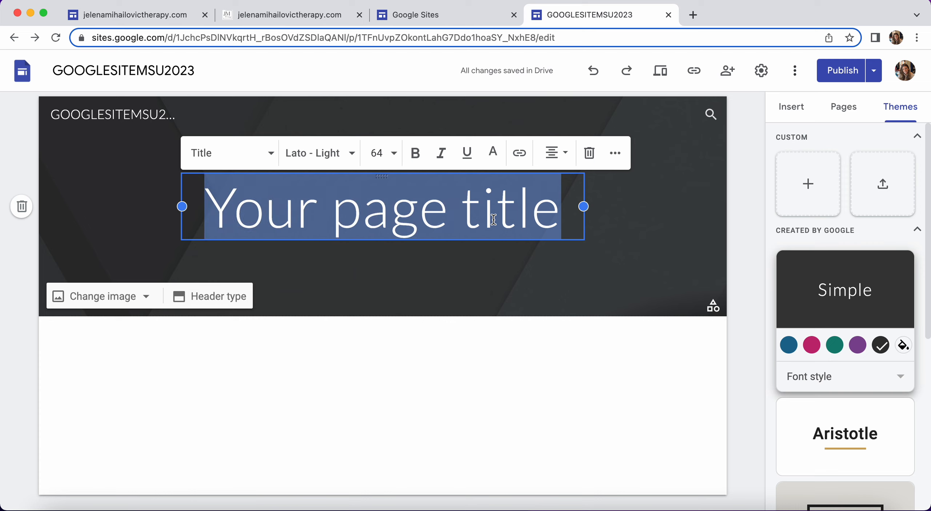
{"action": "type", "text": "Google Site"}
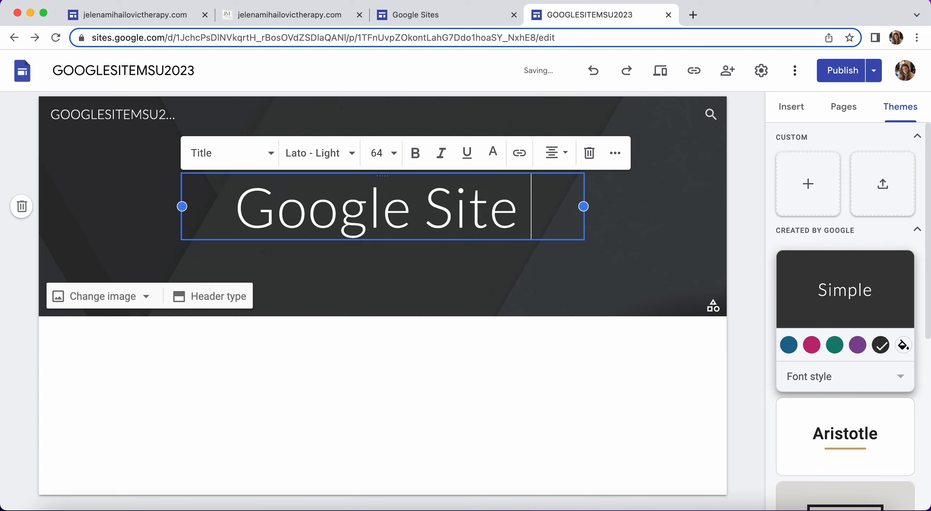
{"action": "type", "text": " 2023"}
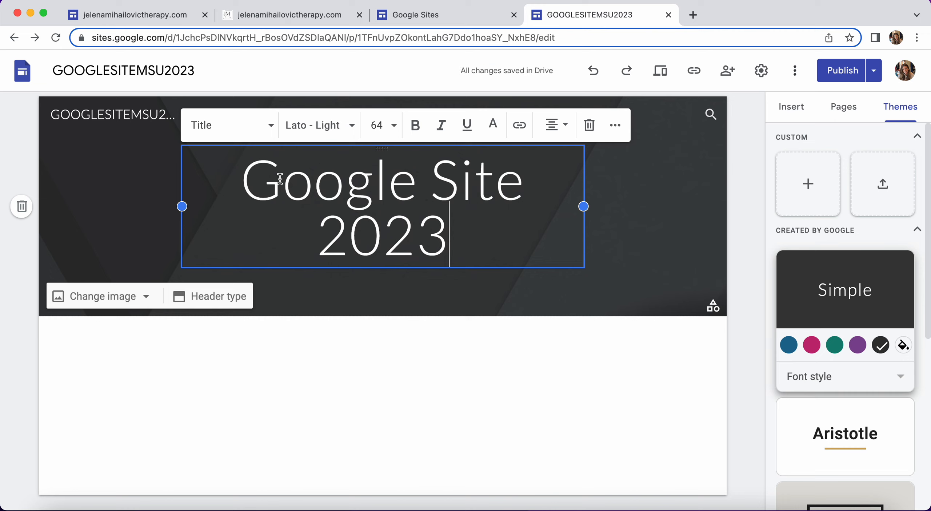
Try to change the page title's font to Poiret One
{"action": "left_click", "coordinate": [329, 135]}
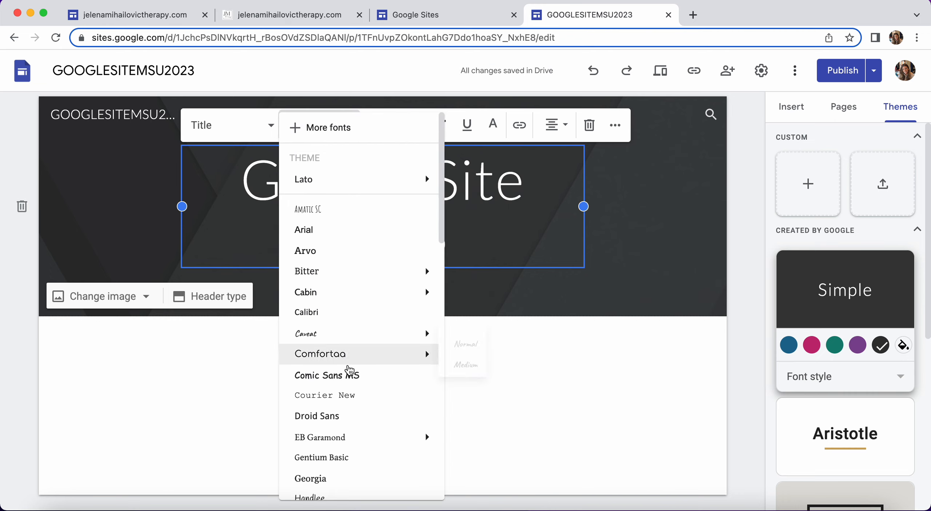
{"action": "scroll", "coordinate": [349, 363], "scroll_direction": "down", "scroll_amount": 5}
{"action": "scroll", "coordinate": [350, 363], "scroll_direction": "down", "scroll_amount": 10}
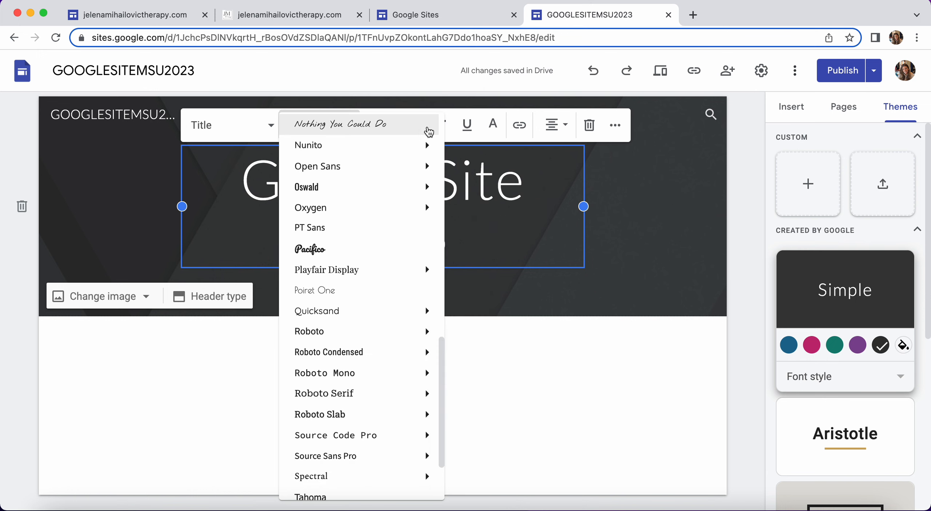
{"action": "left_click", "coordinate": [346, 291]}
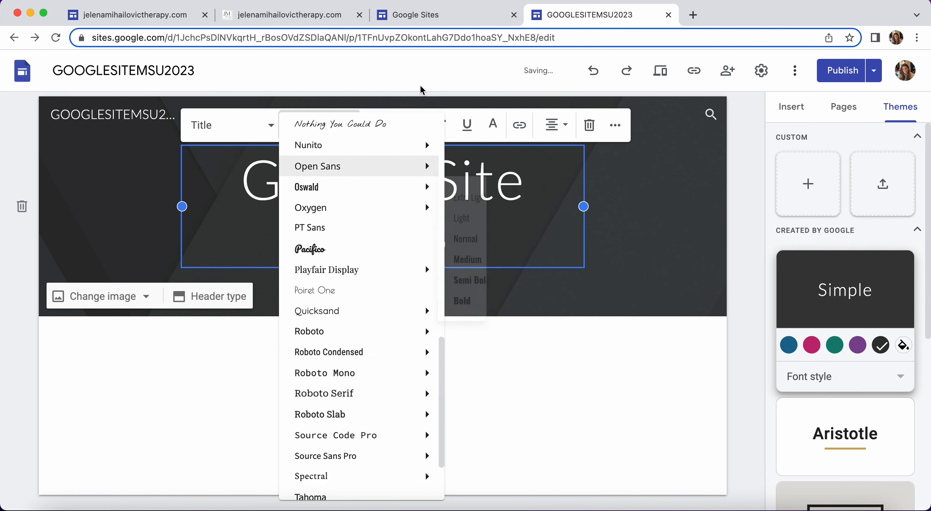
Select the whole "Google Site 2023" title and set its font to Caveat Medium
{"action": "left_click_drag", "start_coordinate": [460, 222], "coordinate": [208, 204]}
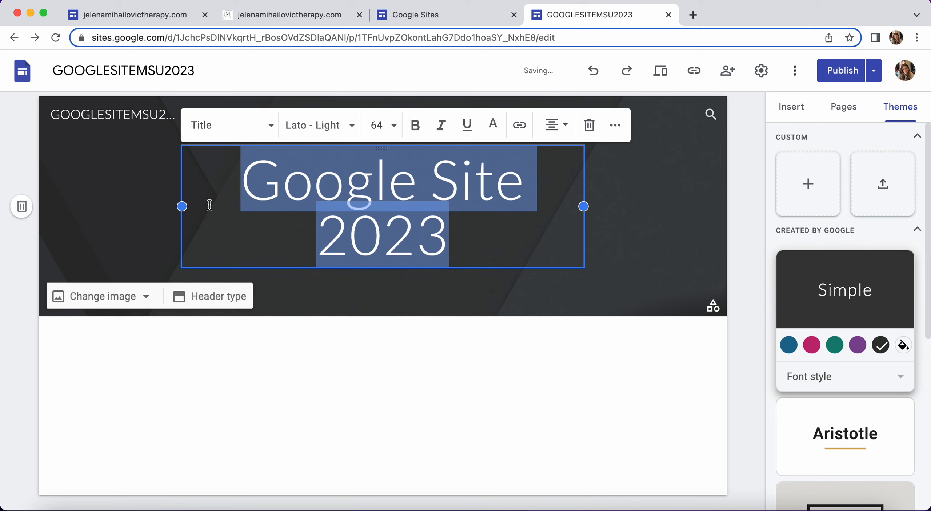
{"action": "left_click", "coordinate": [415, 125]}
{"action": "left_click", "coordinate": [321, 125]}
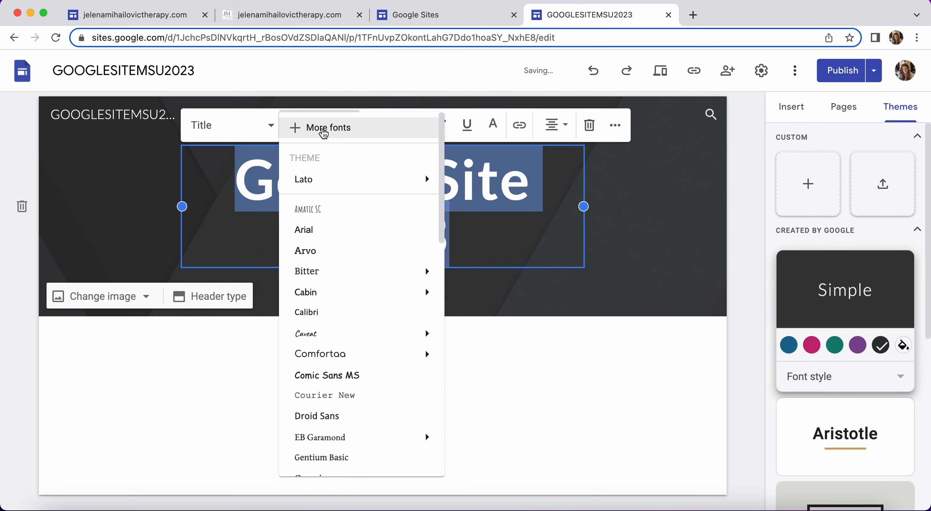
{"action": "scroll", "coordinate": [329, 420], "scroll_direction": "down", "scroll_amount": 1}
{"action": "mouse_move", "coordinate": [329, 313]}
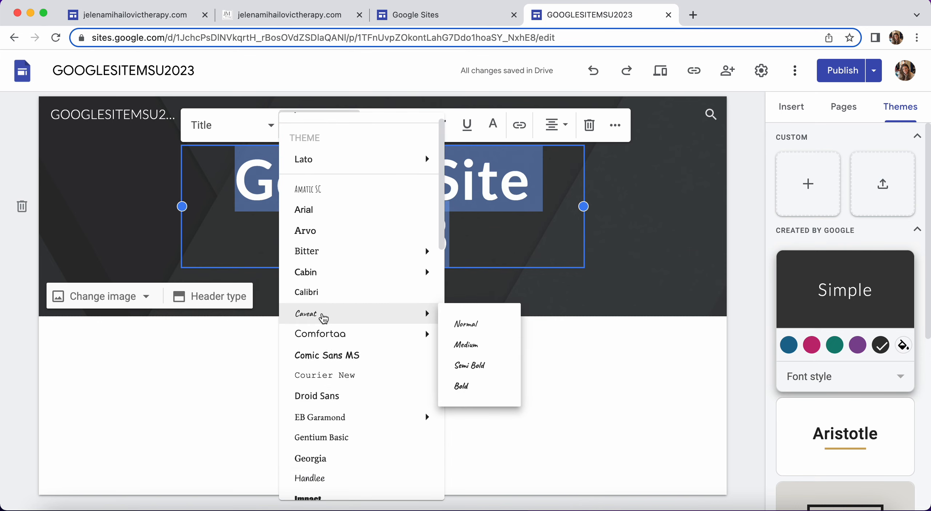
{"action": "left_click", "coordinate": [482, 347]}
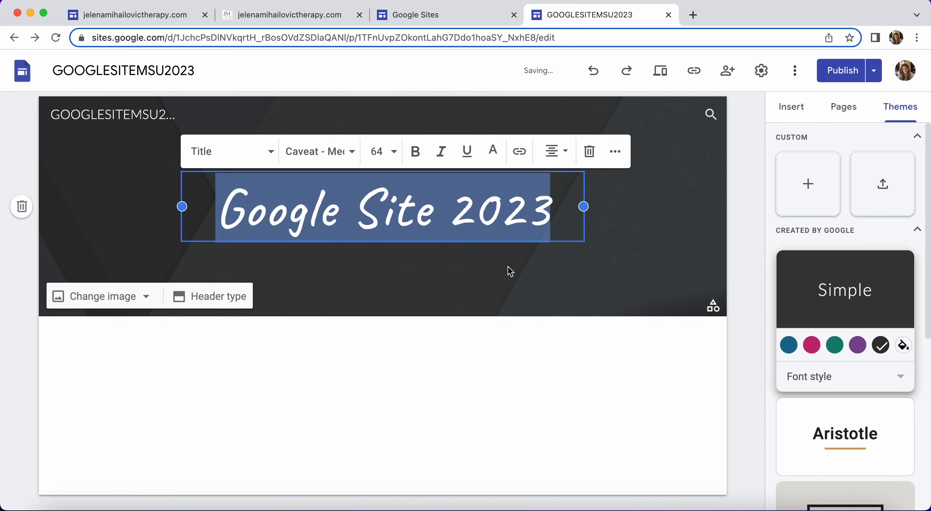
Try italic formatting on the title, remove it again and bring up the text colour palette
{"action": "left_click", "coordinate": [440, 153]}
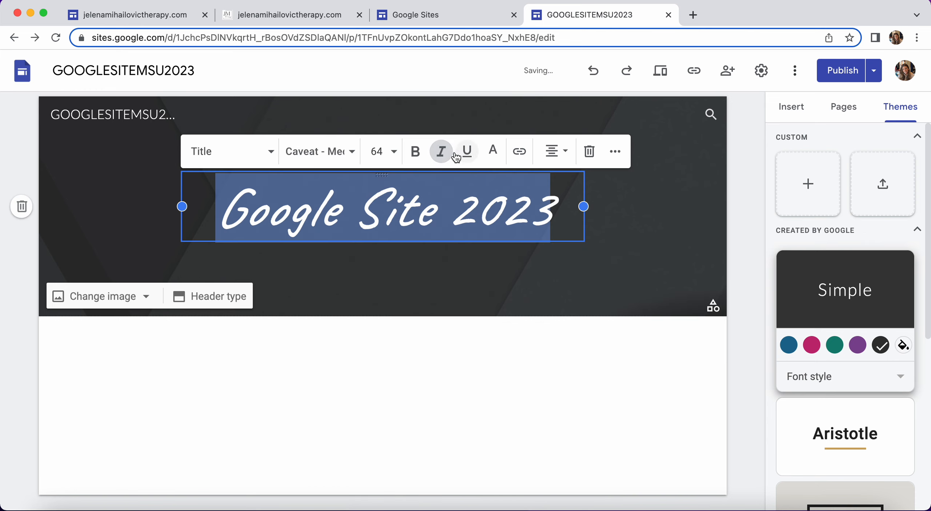
{"action": "left_click", "coordinate": [453, 156]}
{"action": "left_click", "coordinate": [492, 152]}
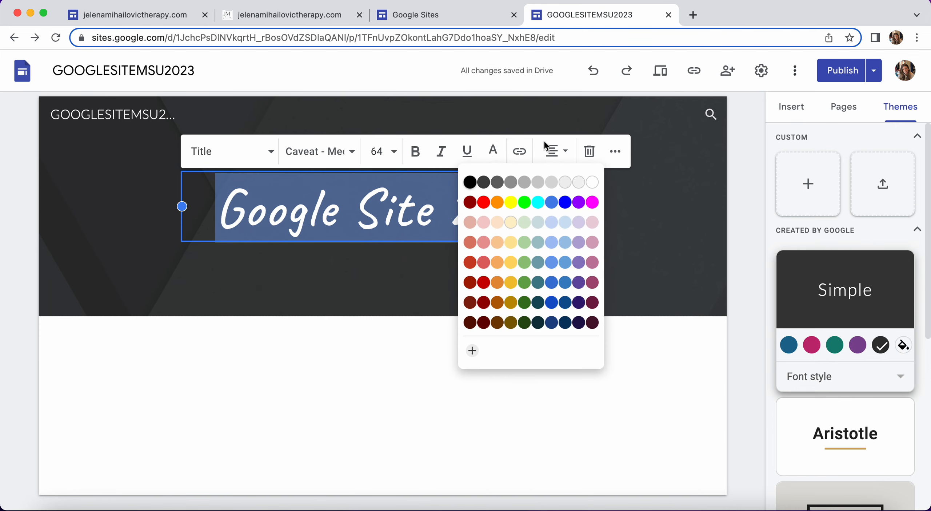
Try right alignment on the title and return it to centred alignment
{"action": "left_click", "coordinate": [559, 154]}
{"action": "left_click", "coordinate": [501, 228]}
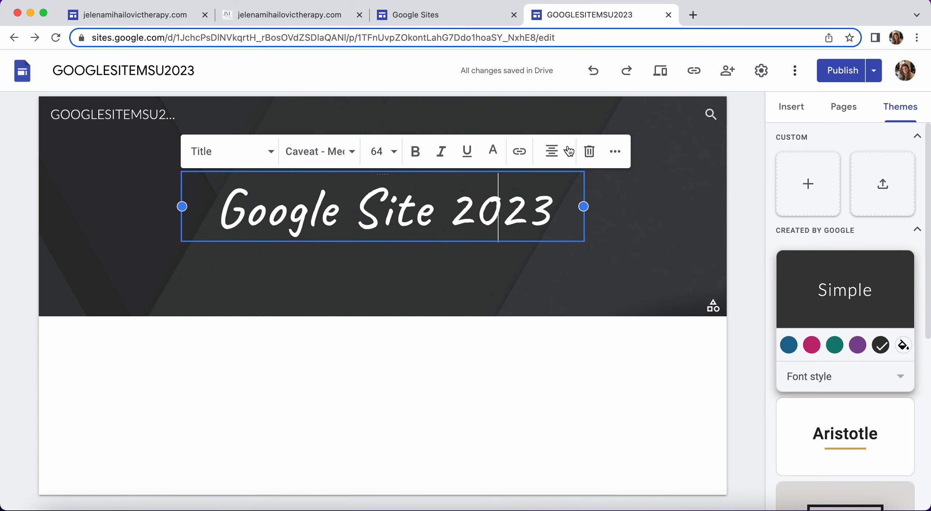
{"action": "left_click", "coordinate": [553, 159]}
{"action": "left_click", "coordinate": [552, 219]}
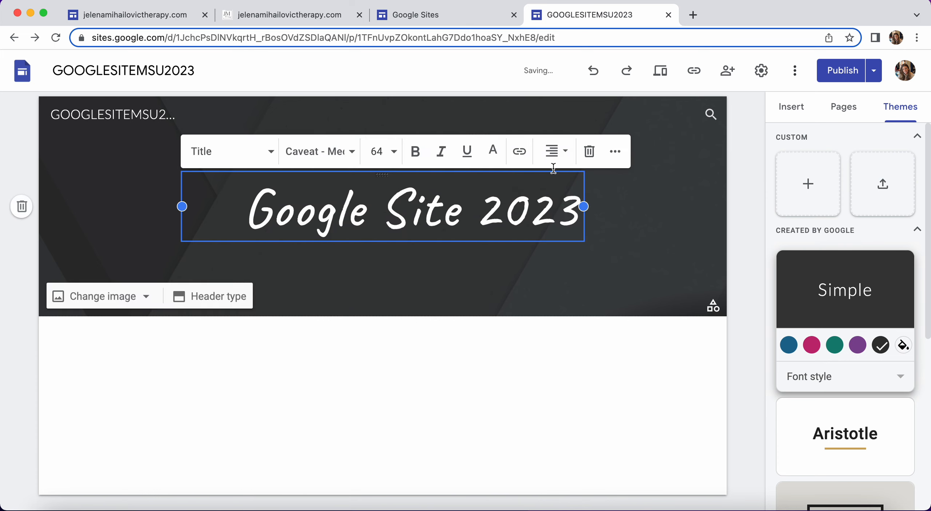
{"action": "left_click", "coordinate": [553, 188]}
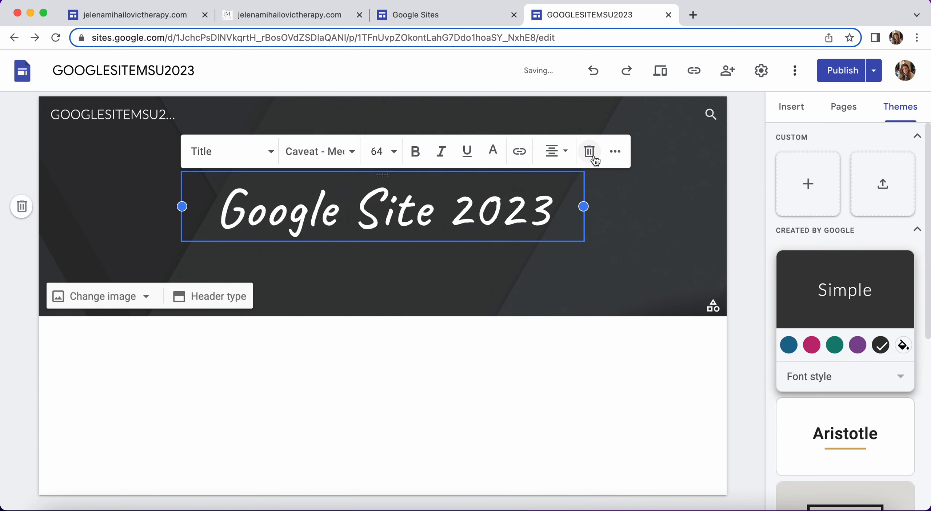
Review the title's additional formatting options, including line spacing, and return to the header section
{"action": "left_click", "coordinate": [615, 152]}
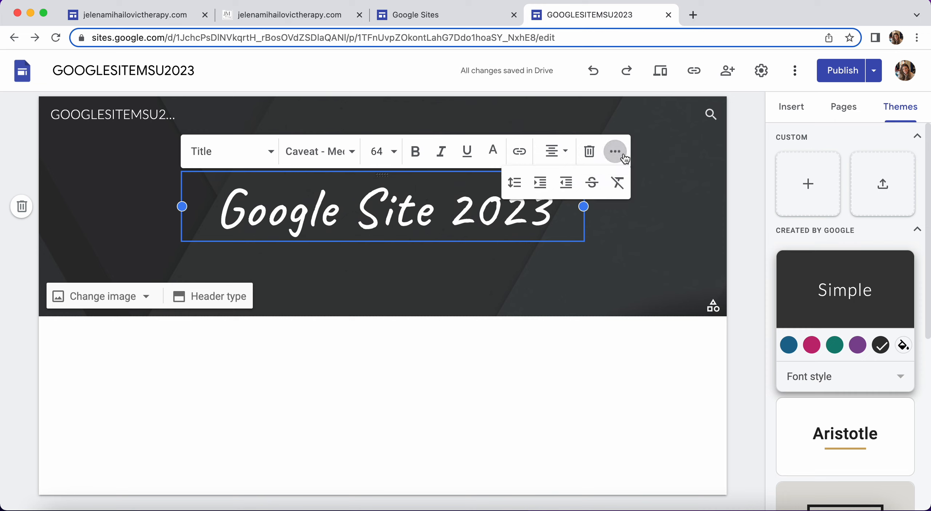
{"action": "left_click", "coordinate": [515, 183]}
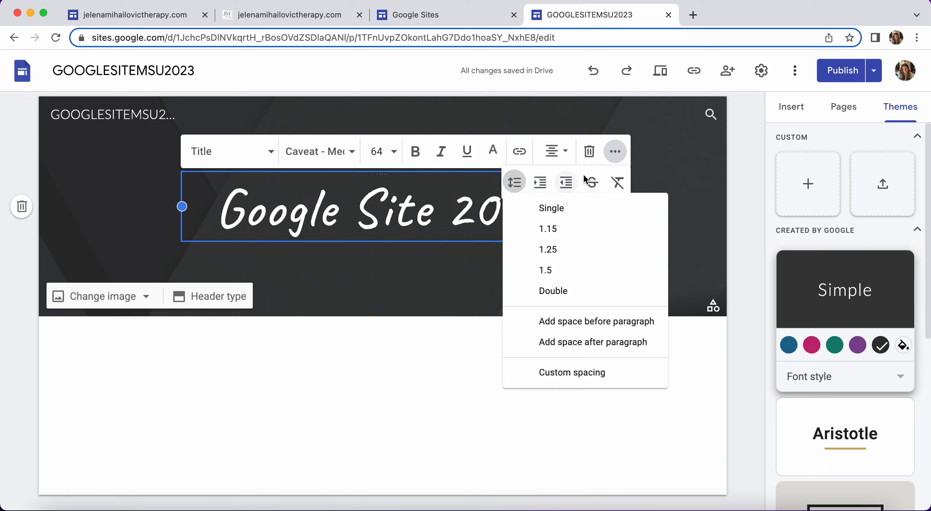
{"action": "left_click", "coordinate": [616, 151]}
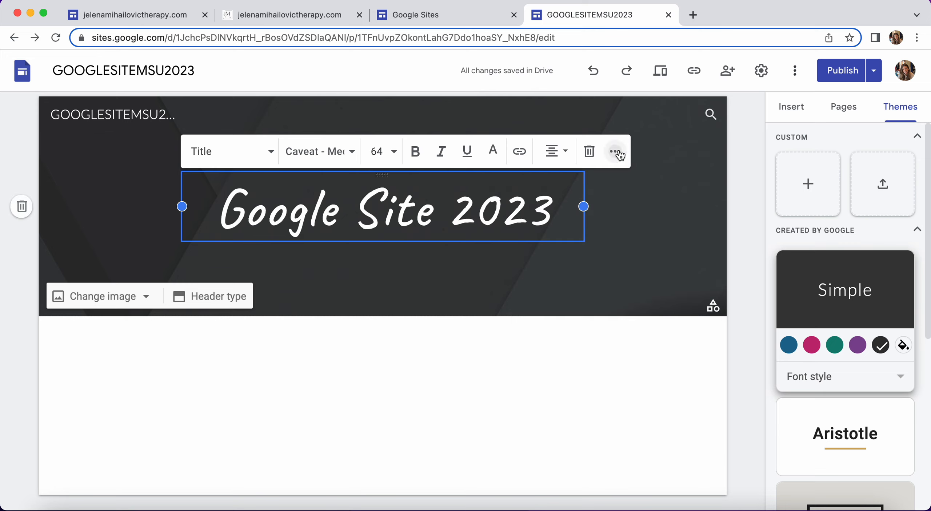
{"action": "left_click", "coordinate": [129, 187]}
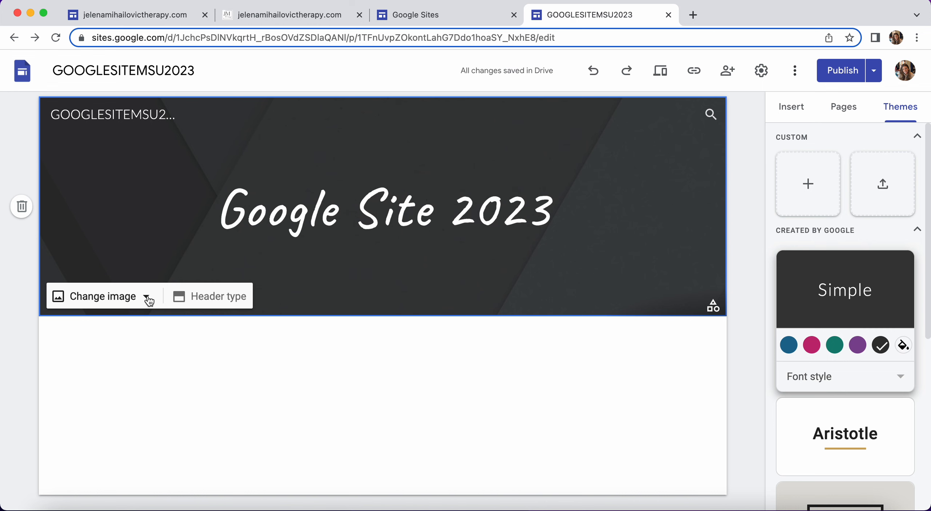
Examine the header image on the example site's Home page and return to the GOOGLESITEMSU2023 editor
{"action": "left_click", "coordinate": [284, 17]}
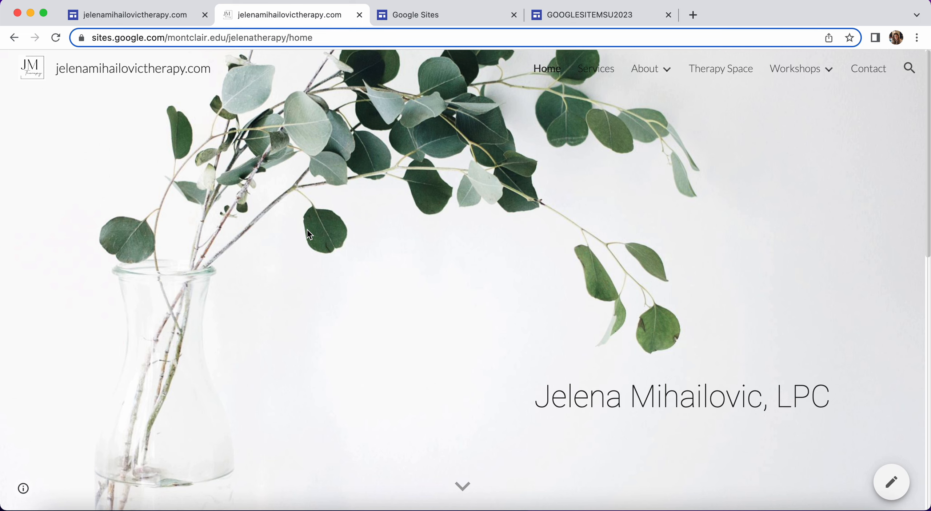
{"action": "scroll", "coordinate": [307, 230], "scroll_direction": "down", "scroll_amount": 3}
{"action": "scroll", "coordinate": [307, 229], "scroll_direction": "up", "scroll_amount": 3}
{"action": "left_click", "coordinate": [555, 18]}
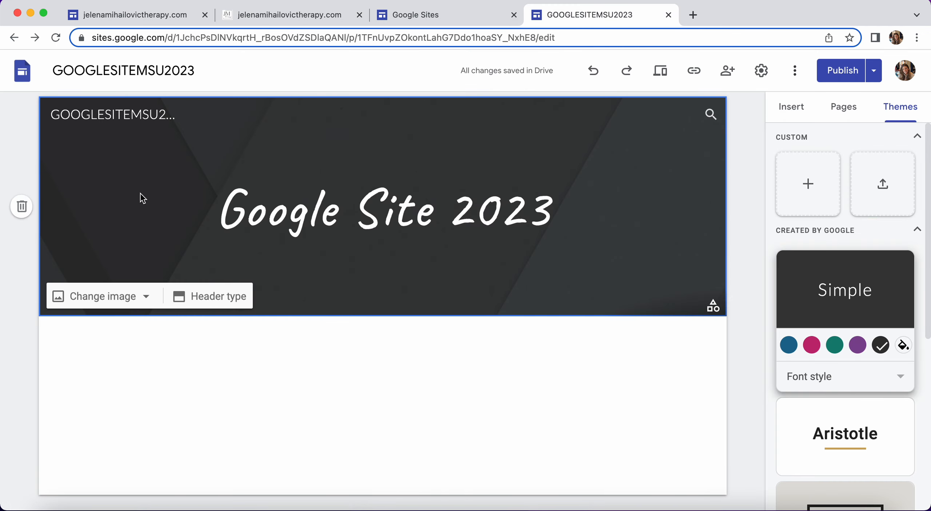
Compare the Cover, Large banner, Banner and Title only header types and set the page header to Cover
{"action": "left_click", "coordinate": [104, 296]}
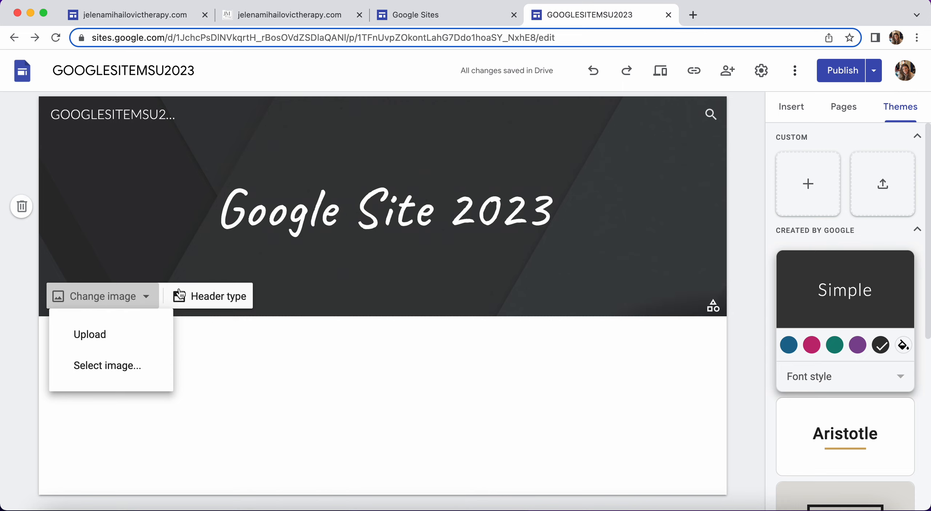
{"action": "left_click", "coordinate": [188, 298]}
{"action": "left_click", "coordinate": [189, 298]}
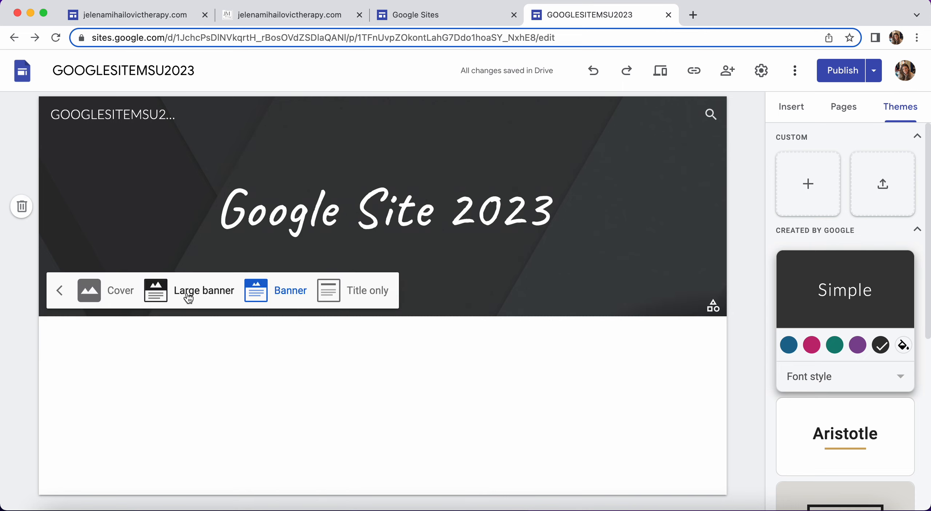
{"action": "left_click", "coordinate": [114, 301]}
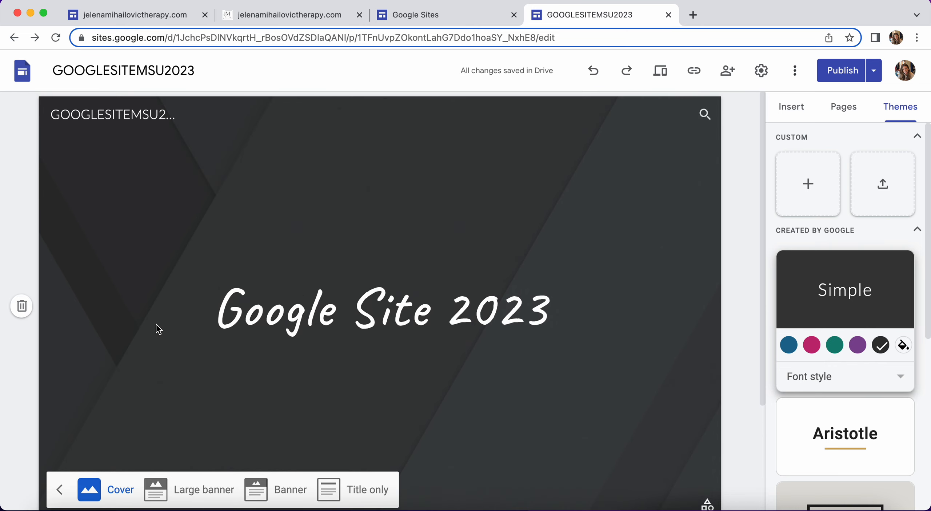
{"action": "scroll", "coordinate": [159, 349], "scroll_direction": "down", "scroll_amount": 3}
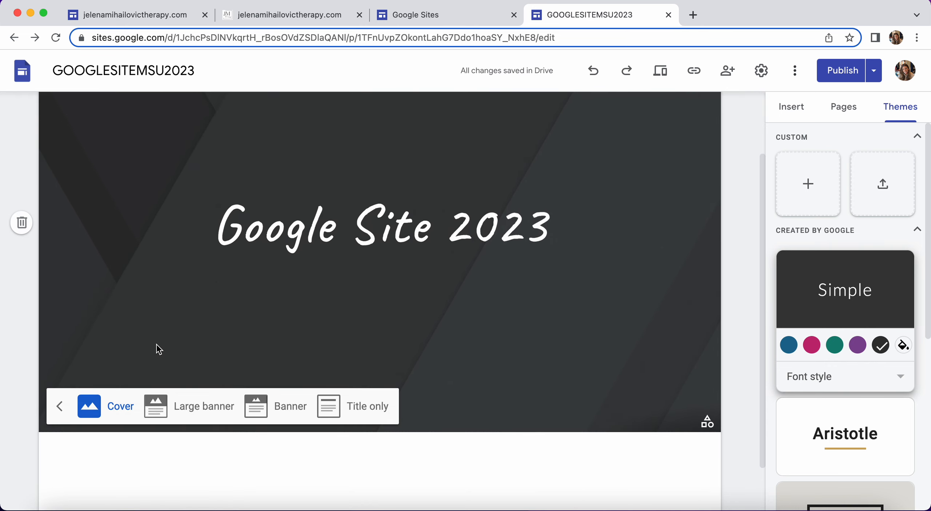
{"action": "left_click", "coordinate": [165, 410]}
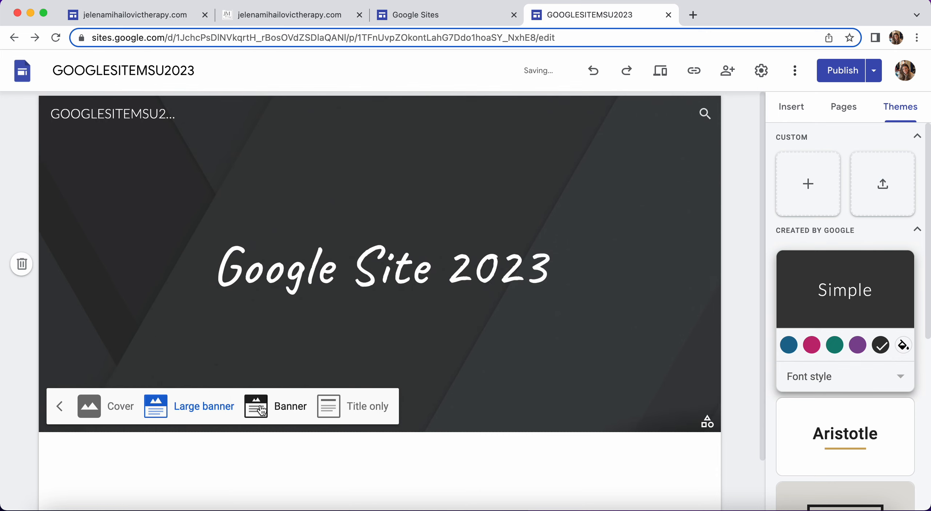
{"action": "left_click", "coordinate": [262, 404]}
{"action": "left_click", "coordinate": [349, 302]}
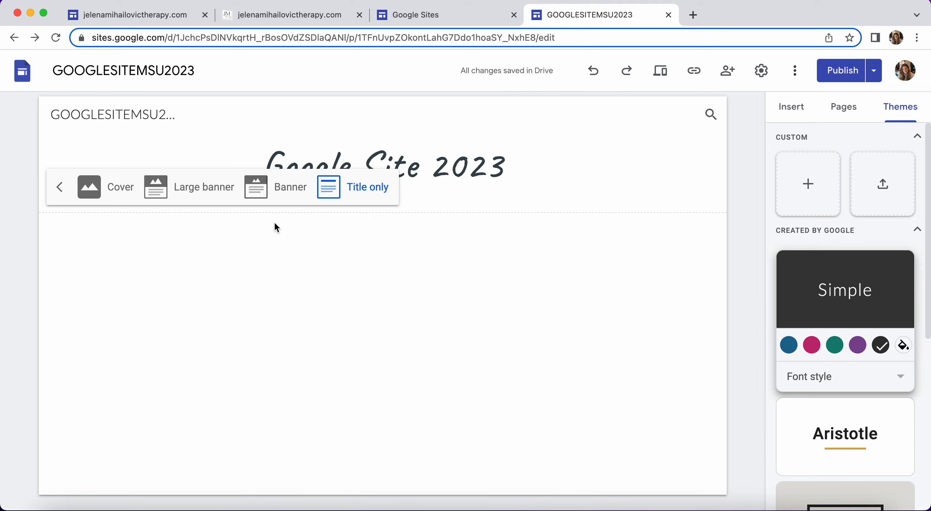
{"action": "left_click", "coordinate": [122, 200]}
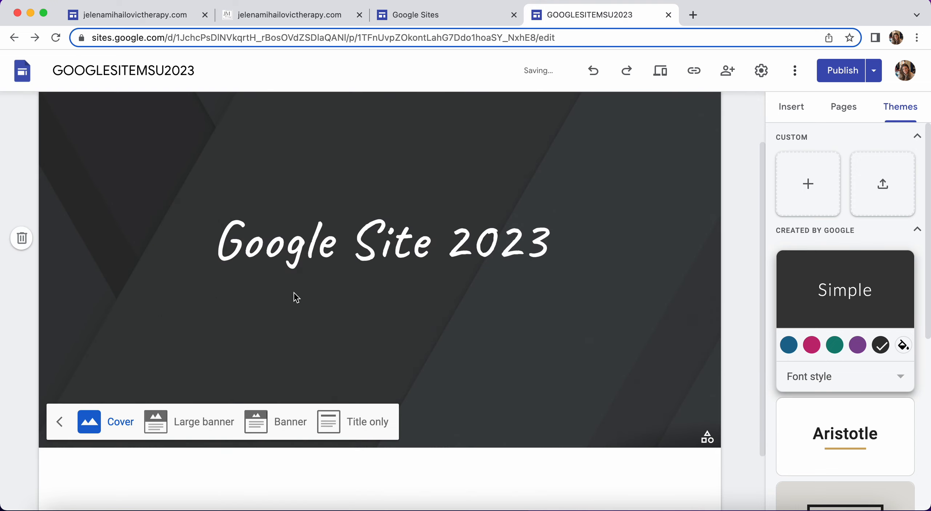
Upload the helena-hertz plant photo from the Downloads folder as the page header image
{"action": "left_click", "coordinate": [204, 307]}
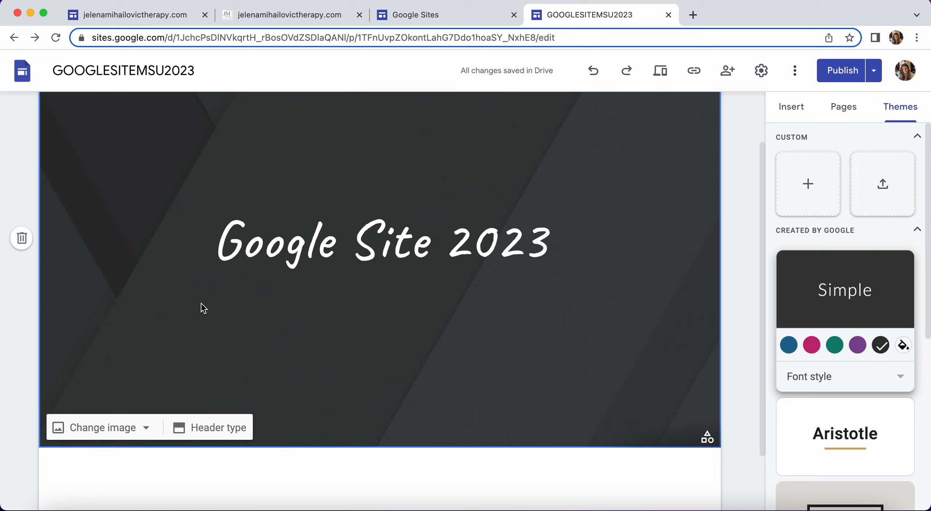
{"action": "left_click", "coordinate": [130, 426]}
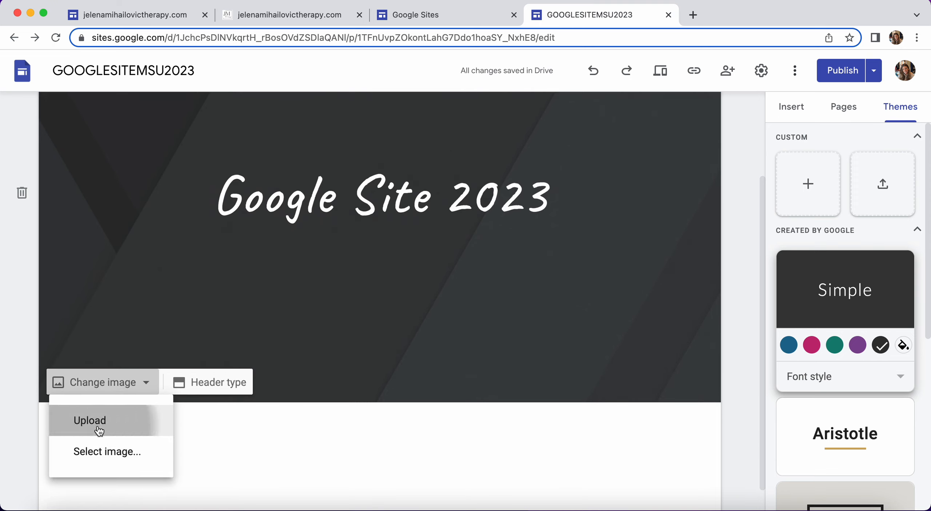
{"action": "left_click", "coordinate": [76, 427]}
{"action": "left_click", "coordinate": [261, 195]}
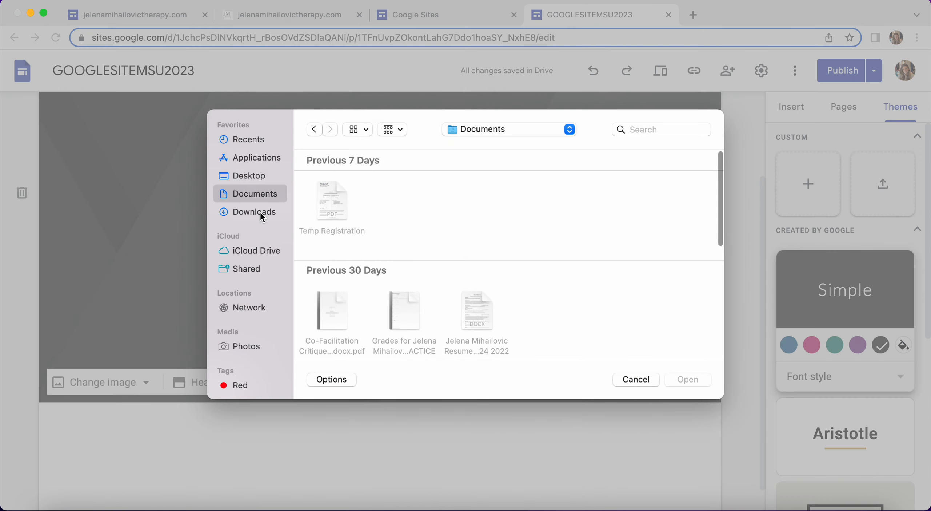
{"action": "left_click", "coordinate": [260, 212]}
{"action": "left_click", "coordinate": [541, 204]}
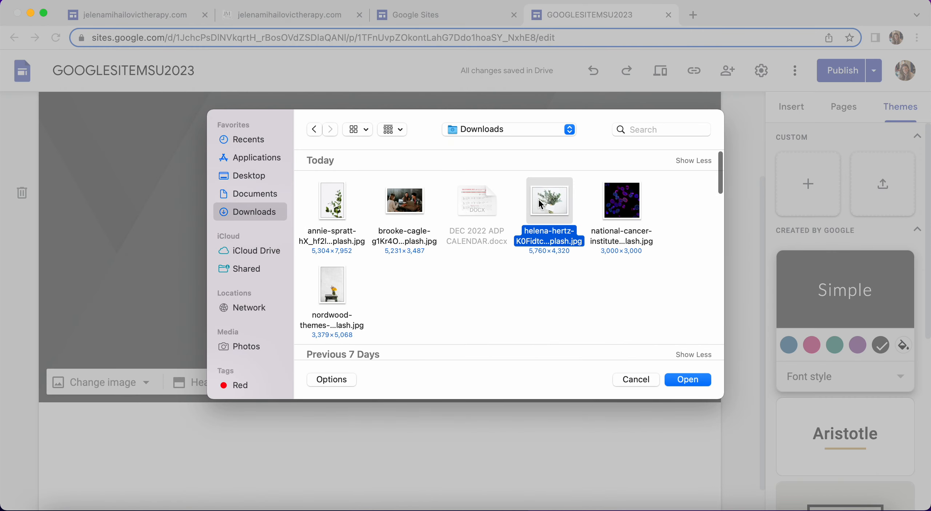
{"action": "left_click", "coordinate": [694, 381]}
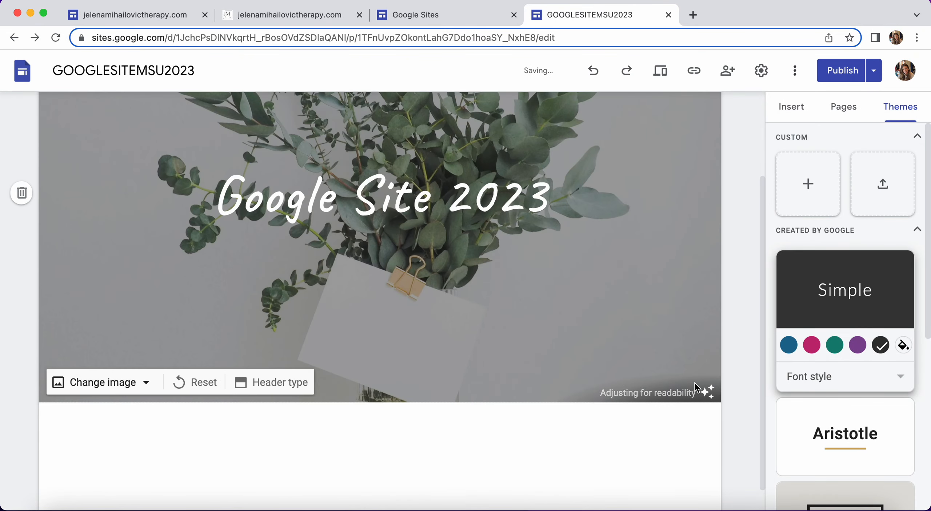
Look over the new header image and remove its readability adjustment
{"action": "scroll", "coordinate": [686, 210], "scroll_direction": "up", "scroll_amount": 3}
{"action": "scroll", "coordinate": [569, 366], "scroll_direction": "down", "scroll_amount": 3}
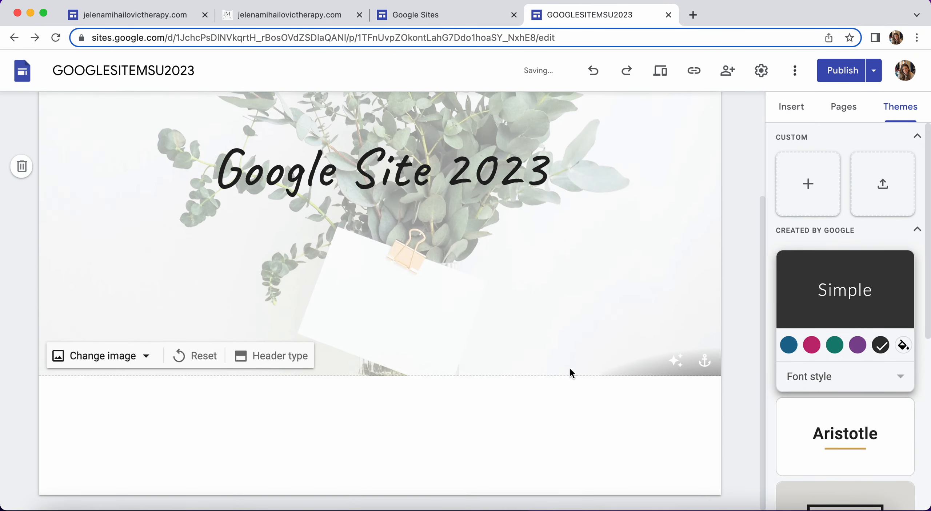
{"action": "scroll", "coordinate": [570, 368], "scroll_direction": "up", "scroll_amount": 3}
{"action": "scroll", "coordinate": [575, 374], "scroll_direction": "down", "scroll_amount": 3}
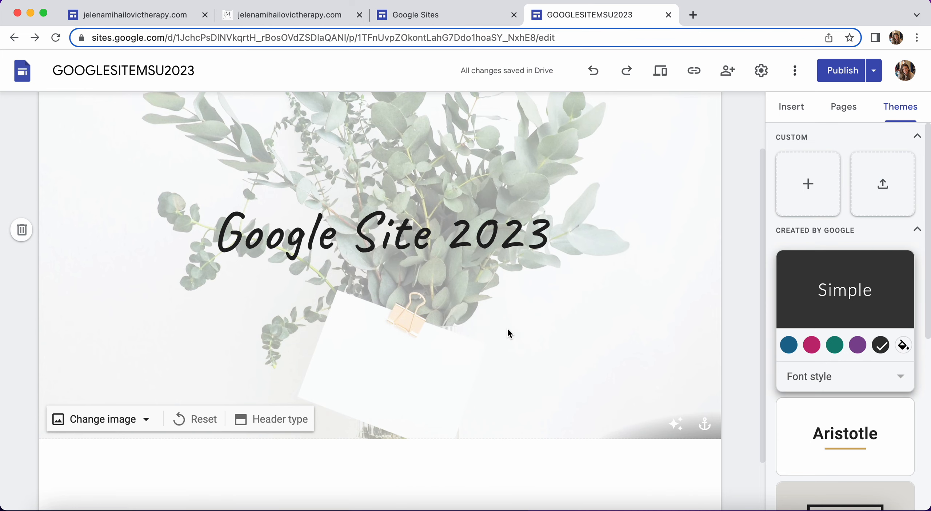
{"action": "scroll", "coordinate": [508, 329], "scroll_direction": "up", "scroll_amount": 3}
{"action": "scroll", "coordinate": [510, 337], "scroll_direction": "down", "scroll_amount": 3}
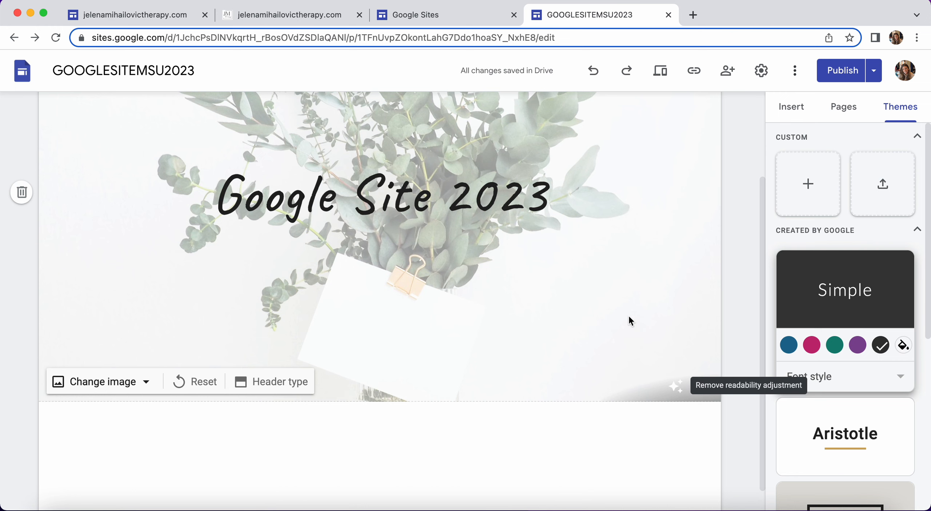
{"action": "scroll", "coordinate": [629, 317], "scroll_direction": "up", "scroll_amount": 2}
{"action": "left_click", "coordinate": [683, 464]}
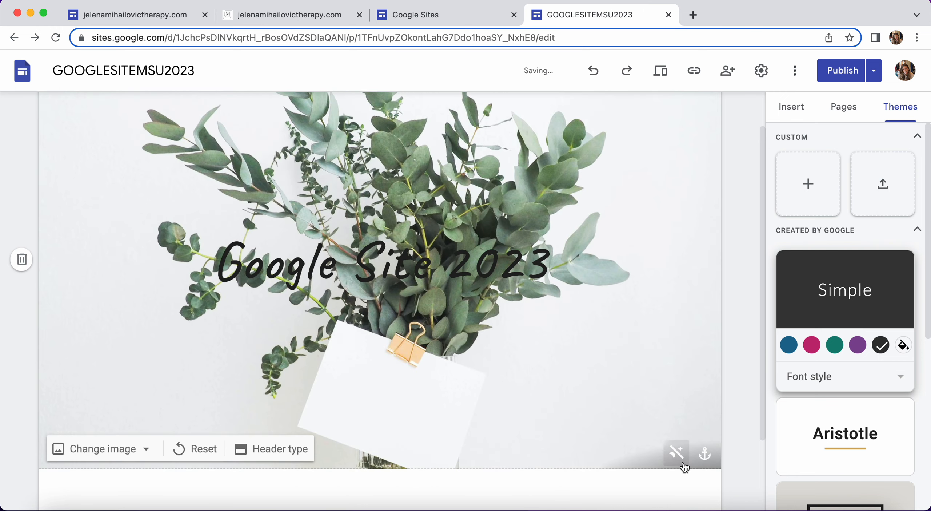
{"action": "scroll", "coordinate": [651, 349], "scroll_direction": "up", "scroll_amount": 1}
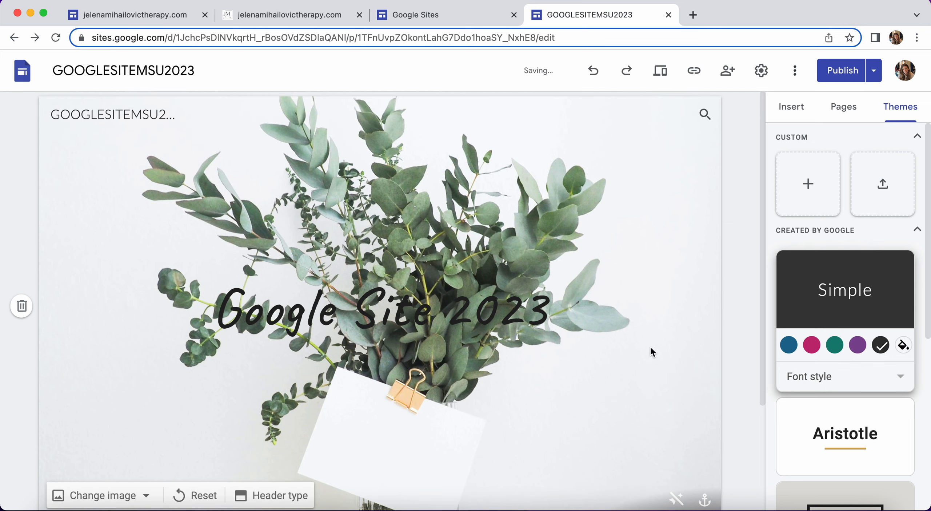
{"action": "scroll", "coordinate": [651, 345], "scroll_direction": "down", "scroll_amount": 2}
Increase the indent of the "Google Site 2023" title text in the header
{"action": "left_click", "coordinate": [488, 199]}
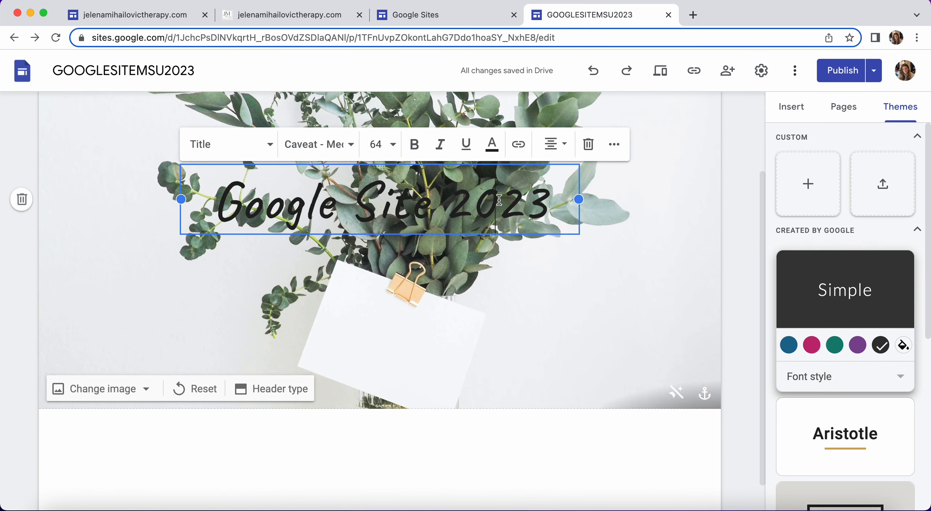
{"action": "left_click", "coordinate": [540, 198]}
{"action": "left_click_drag", "start_coordinate": [543, 199], "coordinate": [199, 188]}
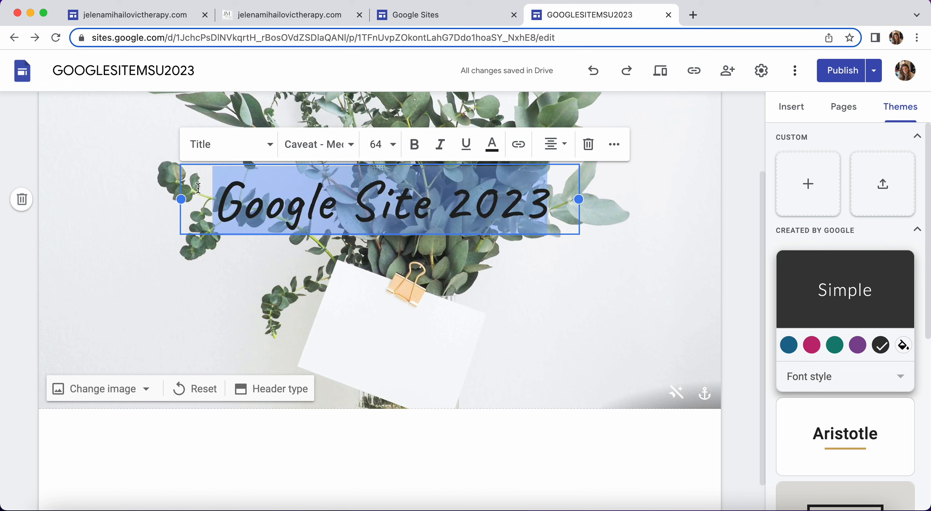
{"action": "left_click", "coordinate": [426, 252]}
{"action": "left_click", "coordinate": [432, 230]}
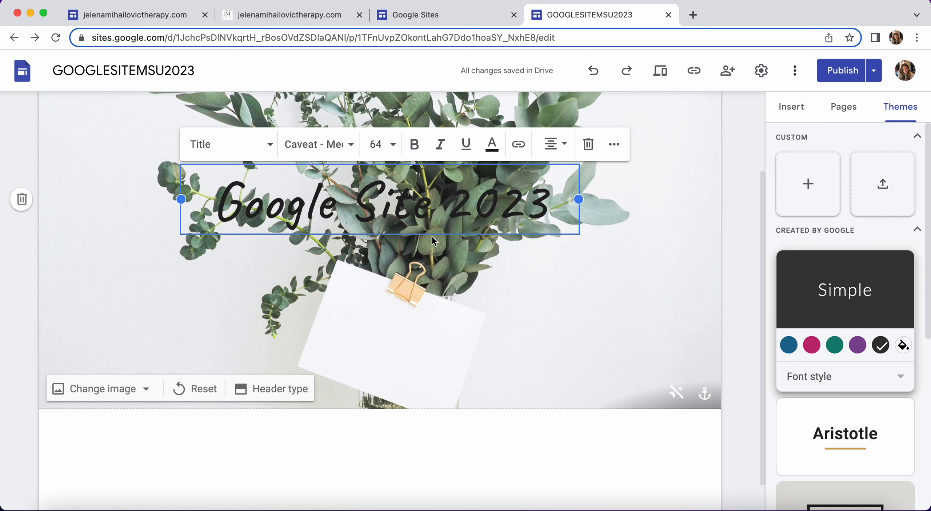
{"action": "left_click", "coordinate": [344, 170]}
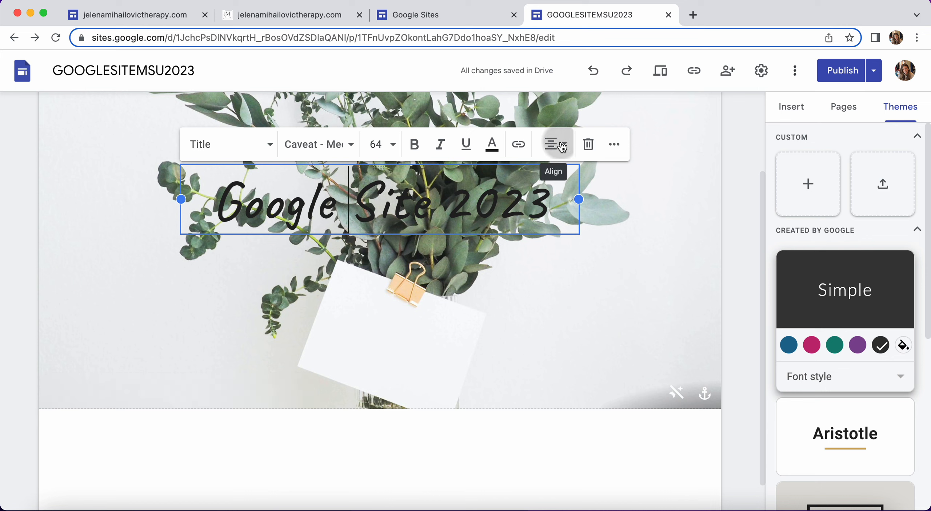
{"action": "left_click", "coordinate": [569, 147]}
{"action": "left_click", "coordinate": [614, 144]}
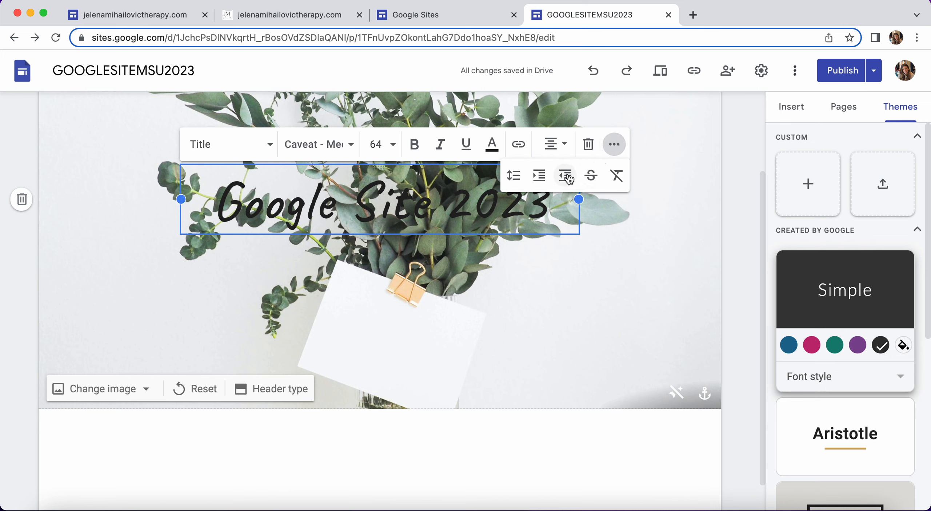
{"action": "left_click", "coordinate": [539, 175]}
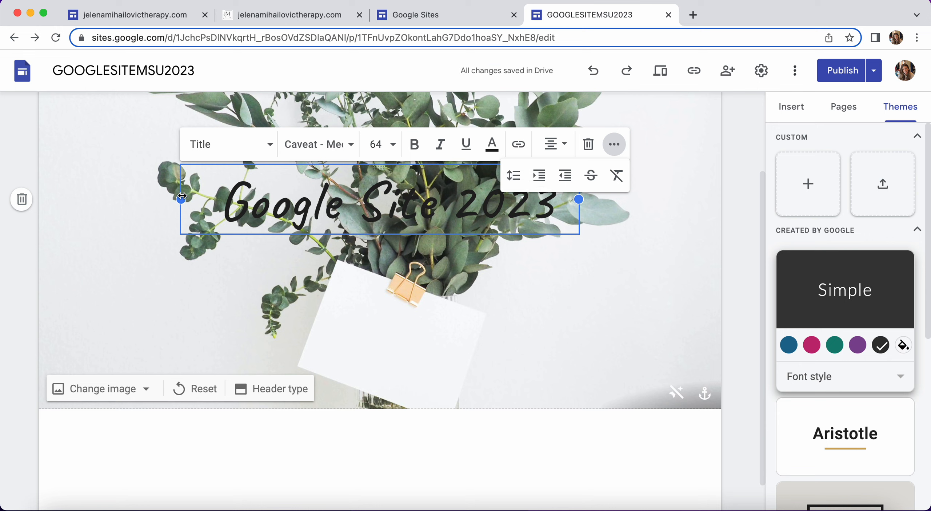
Narrow the title box from its left side until the text wraps onto two lines, and right-align the title
{"action": "left_click_drag", "start_coordinate": [182, 196], "coordinate": [336, 199]}
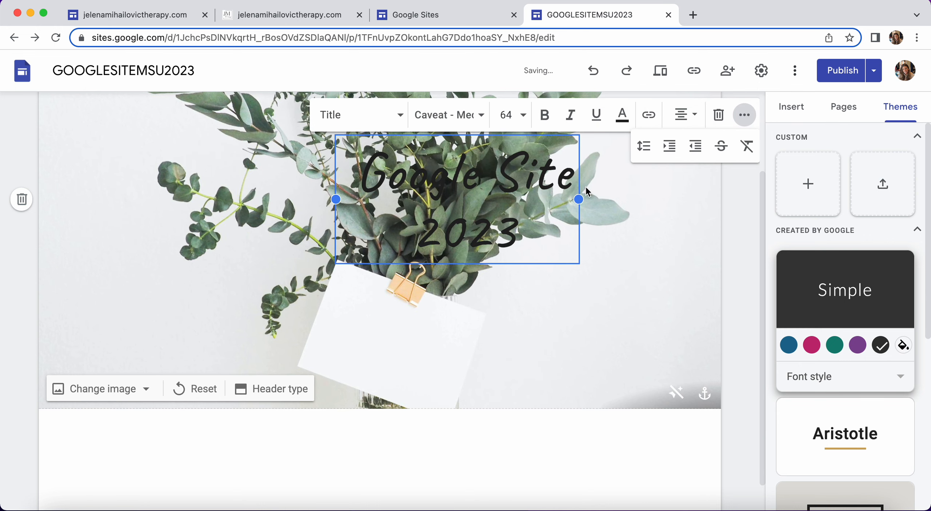
{"action": "left_click", "coordinate": [679, 124]}
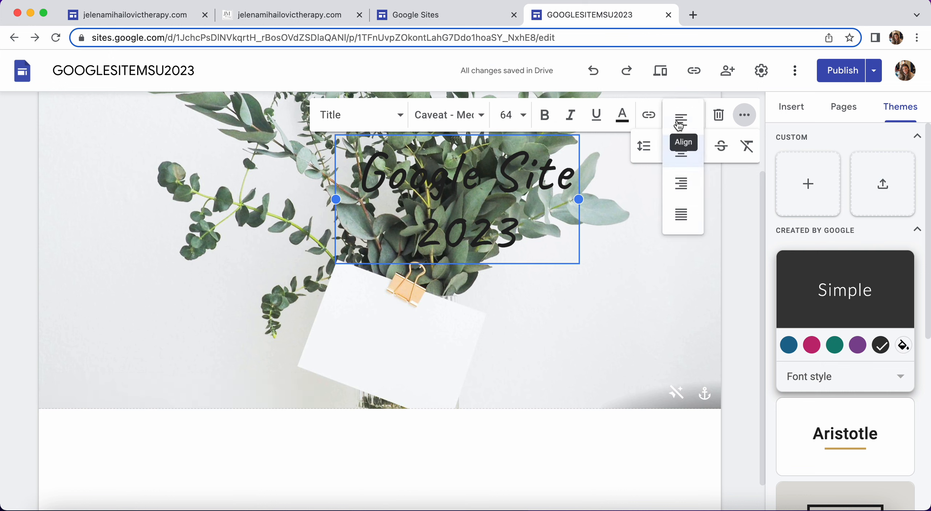
{"action": "left_click", "coordinate": [681, 185]}
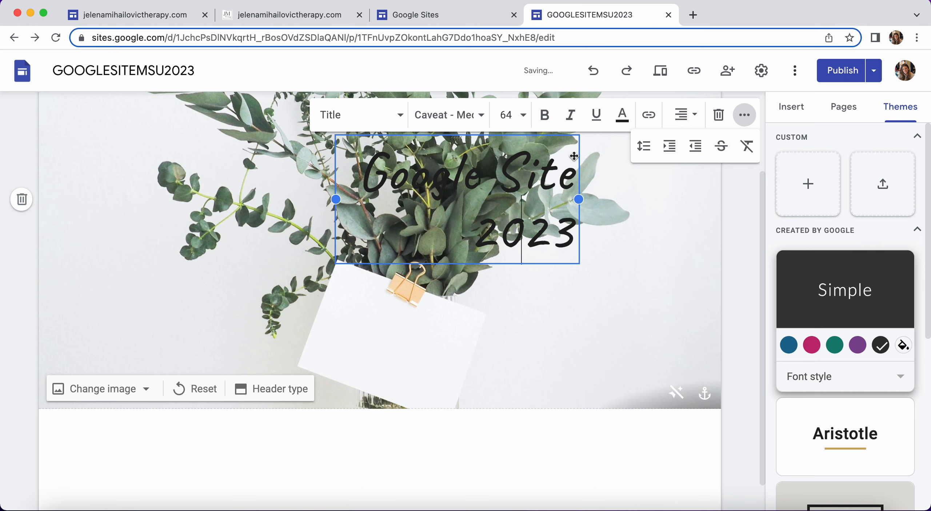
Move the title box towards the right edge of the header image
{"action": "left_click", "coordinate": [570, 138]}
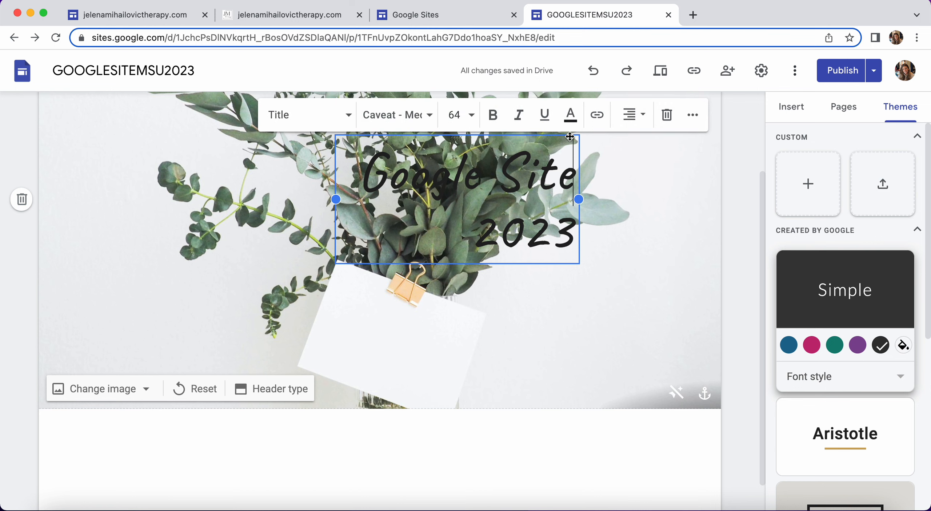
{"action": "left_click_drag", "start_coordinate": [569, 136], "coordinate": [615, 223]}
{"action": "left_click", "coordinate": [670, 166]}
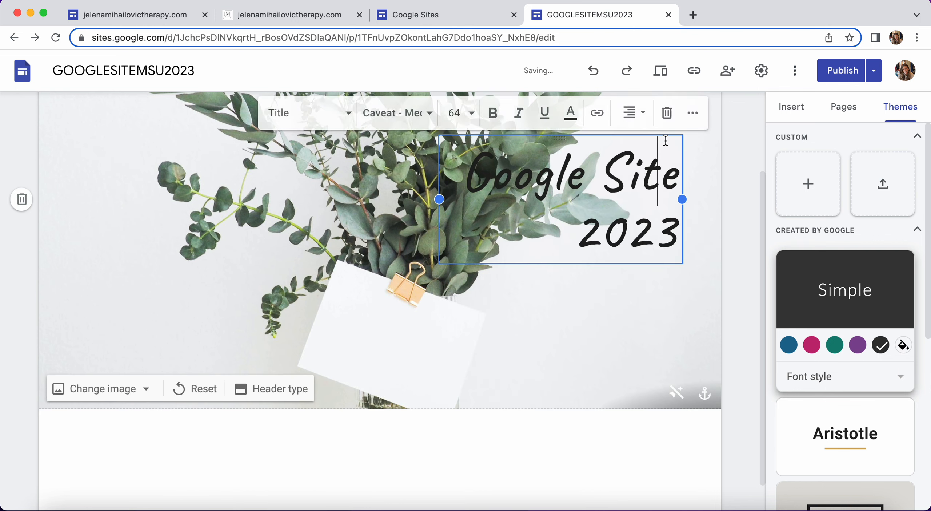
Widen the title box leftwards across most of the header so the title fits one line, and centre its text
{"action": "left_click_drag", "start_coordinate": [438, 200], "coordinate": [130, 200]}
{"action": "left_click", "coordinate": [348, 191]}
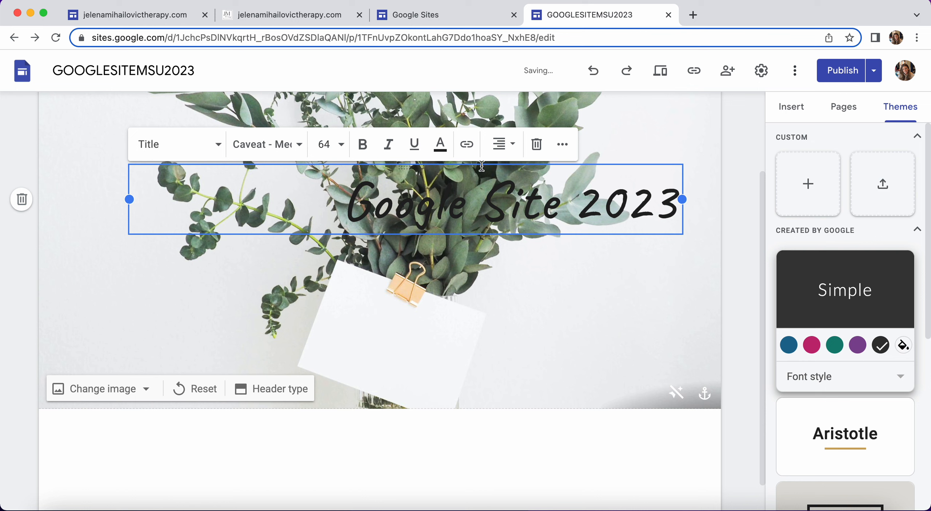
{"action": "left_click", "coordinate": [504, 144]}
{"action": "left_click", "coordinate": [510, 183]}
{"action": "left_click", "coordinate": [549, 292]}
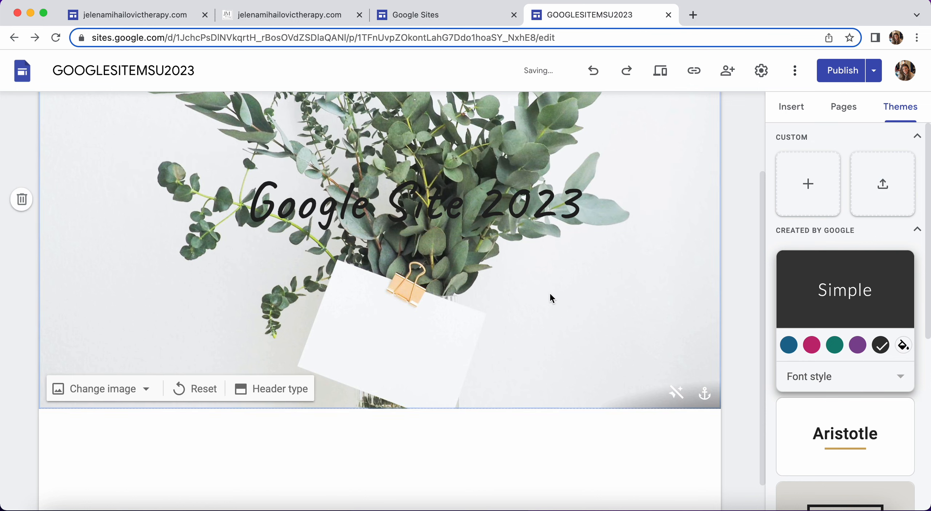
Reapply the readability adjustment to the header image and look over the header
{"action": "left_click", "coordinate": [498, 212]}
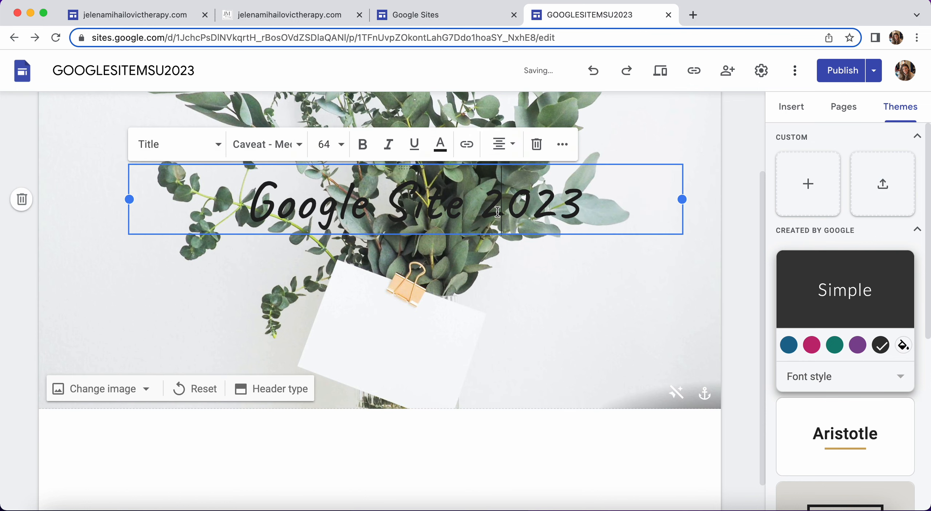
{"action": "left_click", "coordinate": [690, 397]}
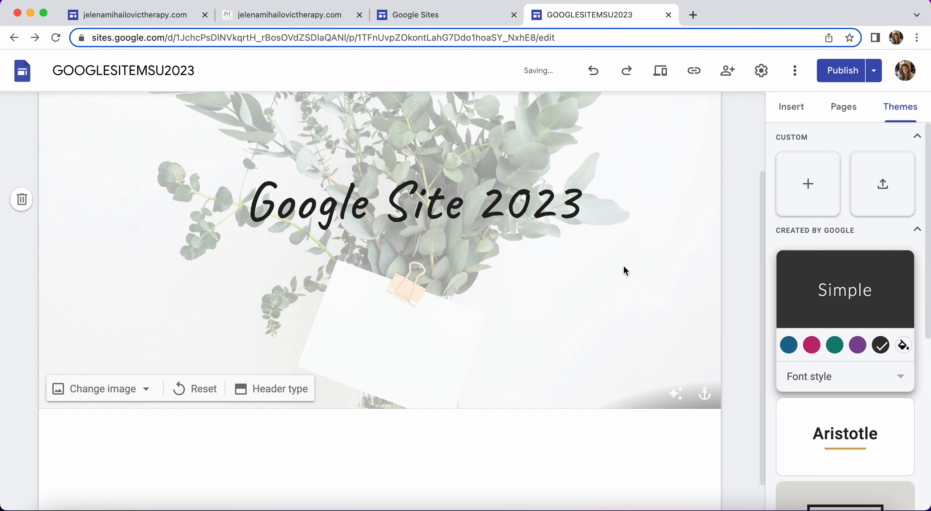
{"action": "scroll", "coordinate": [623, 271], "scroll_direction": "up", "scroll_amount": 3}
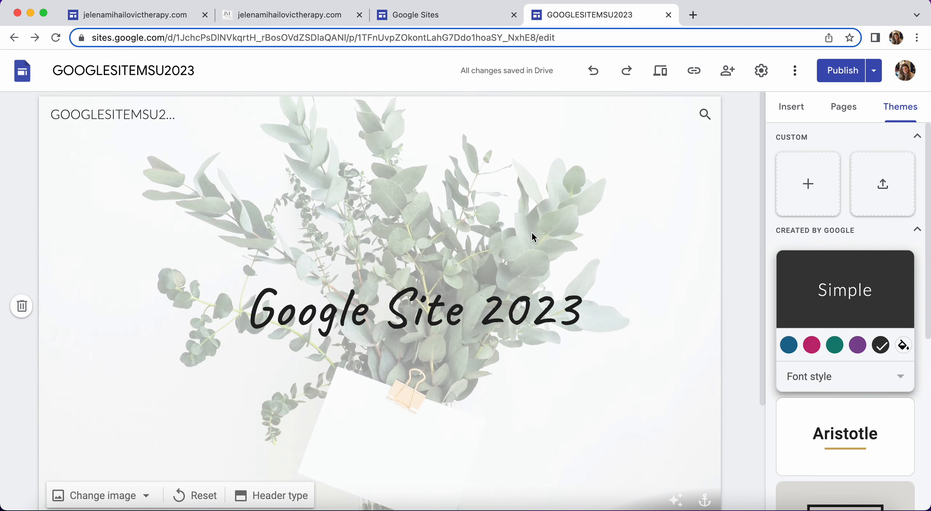
{"action": "scroll", "coordinate": [537, 232], "scroll_direction": "down", "scroll_amount": 3}
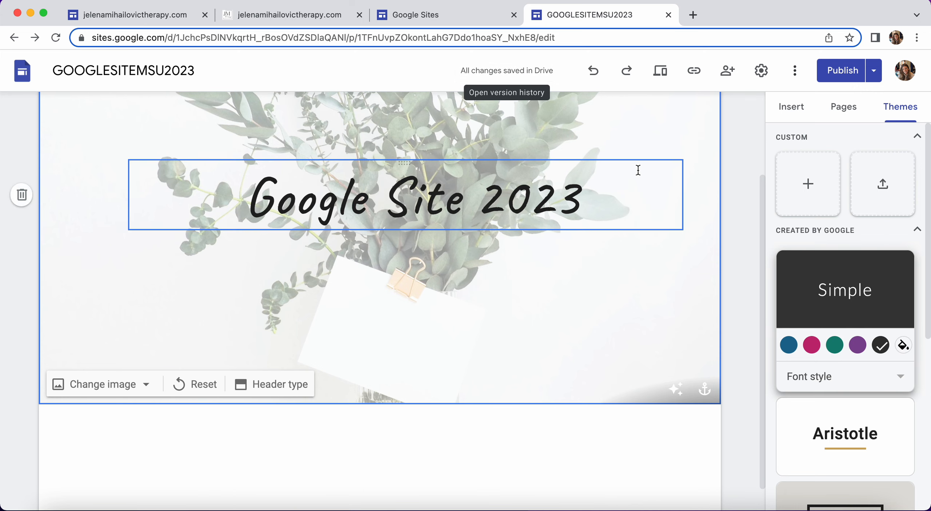
{"action": "scroll", "coordinate": [639, 169], "scroll_direction": "up", "scroll_amount": 1}
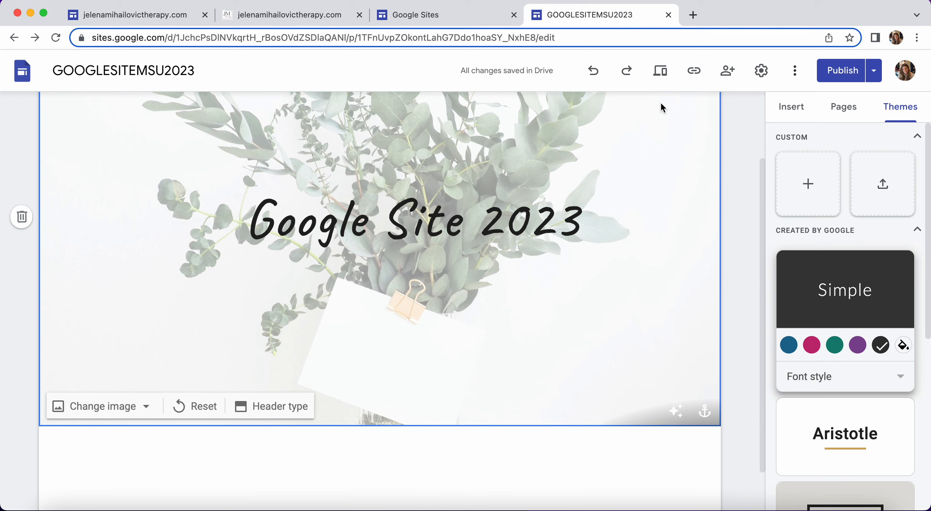
Preview the site in large screen, tablet and phone layouts, and return to the editor
{"action": "left_click", "coordinate": [662, 76]}
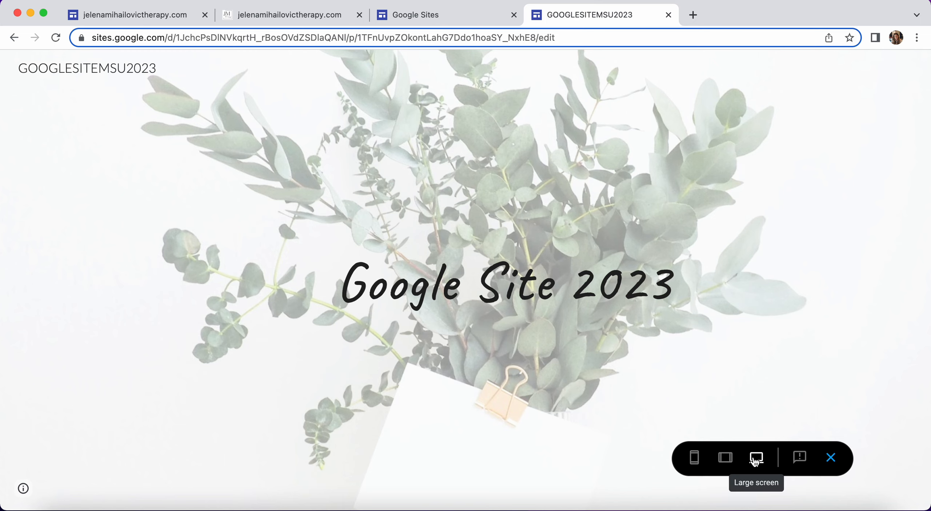
{"action": "left_click", "coordinate": [724, 460]}
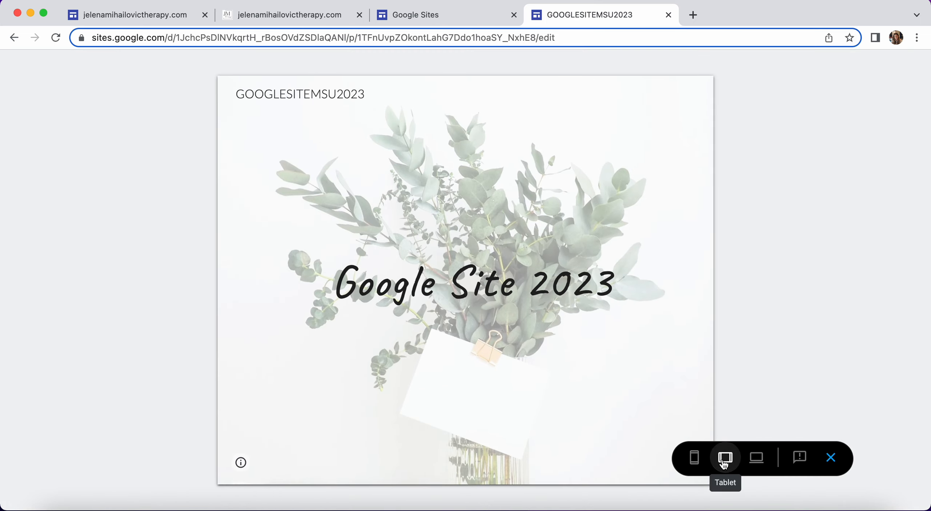
{"action": "left_click", "coordinate": [696, 459]}
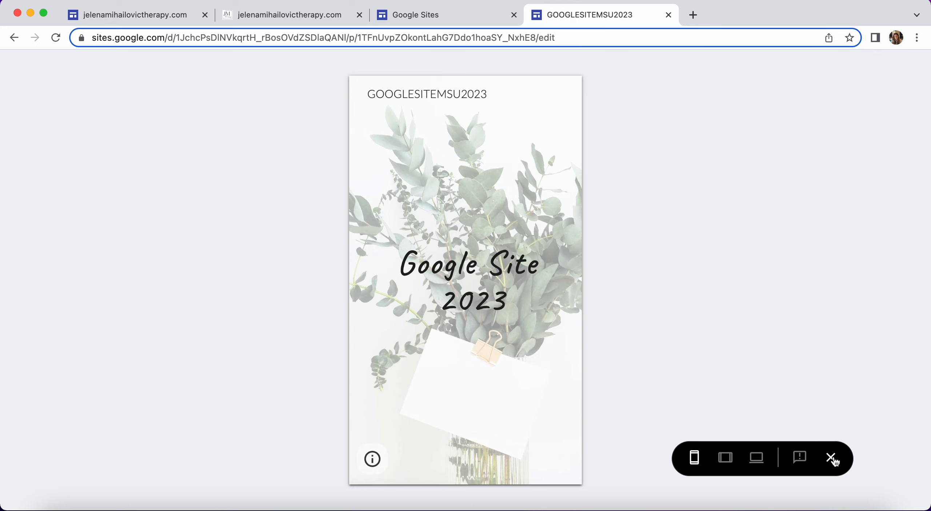
{"action": "left_click", "coordinate": [833, 458]}
Look over the header once more and show the list of the site's pages
{"action": "scroll", "coordinate": [668, 237], "scroll_direction": "down", "scroll_amount": 1}
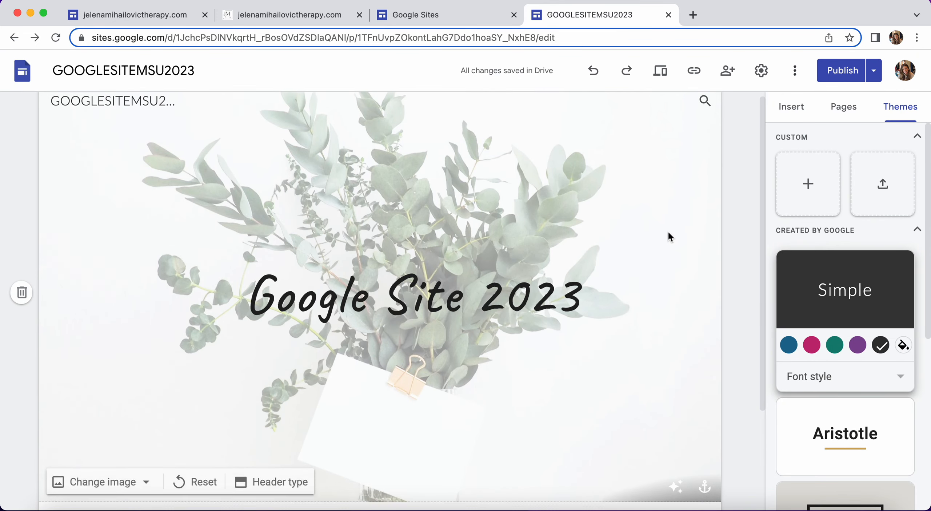
{"action": "scroll", "coordinate": [671, 237], "scroll_direction": "down", "scroll_amount": 3}
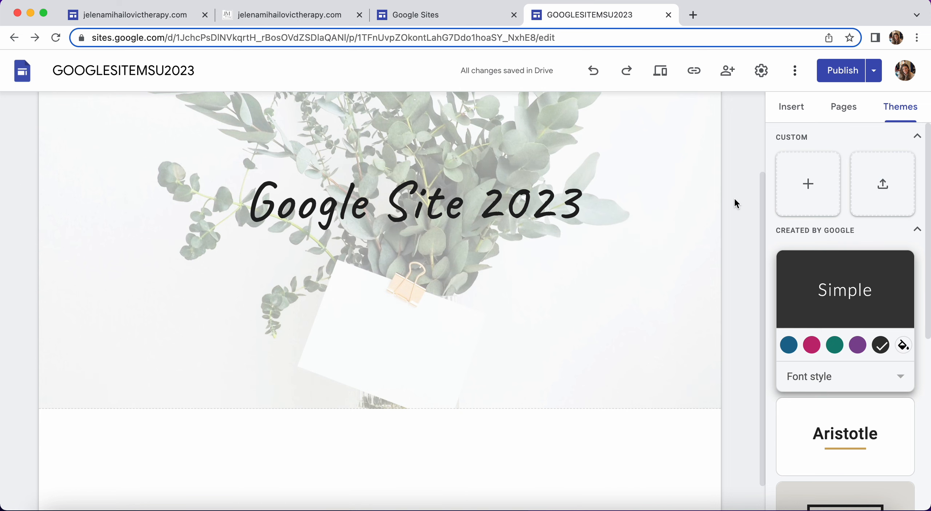
{"action": "scroll", "coordinate": [735, 203], "scroll_direction": "up", "scroll_amount": 3}
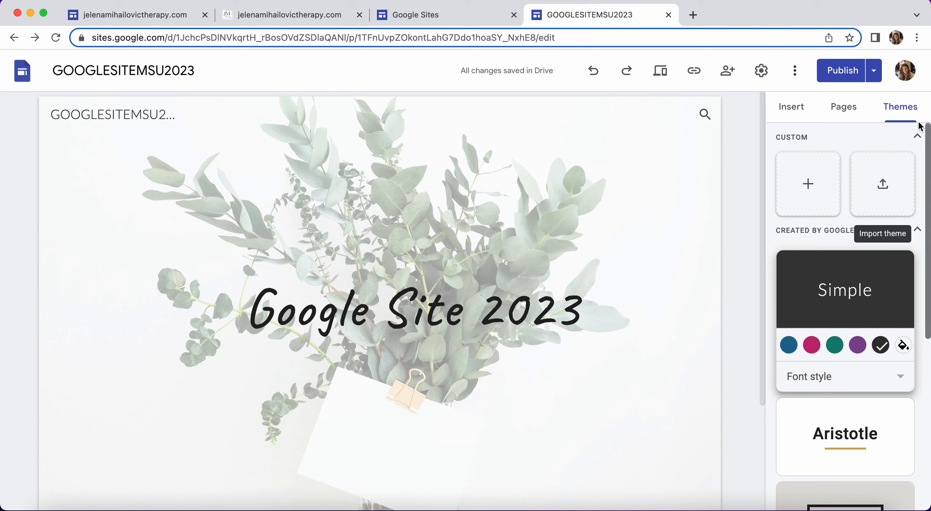
{"action": "left_click", "coordinate": [847, 111]}
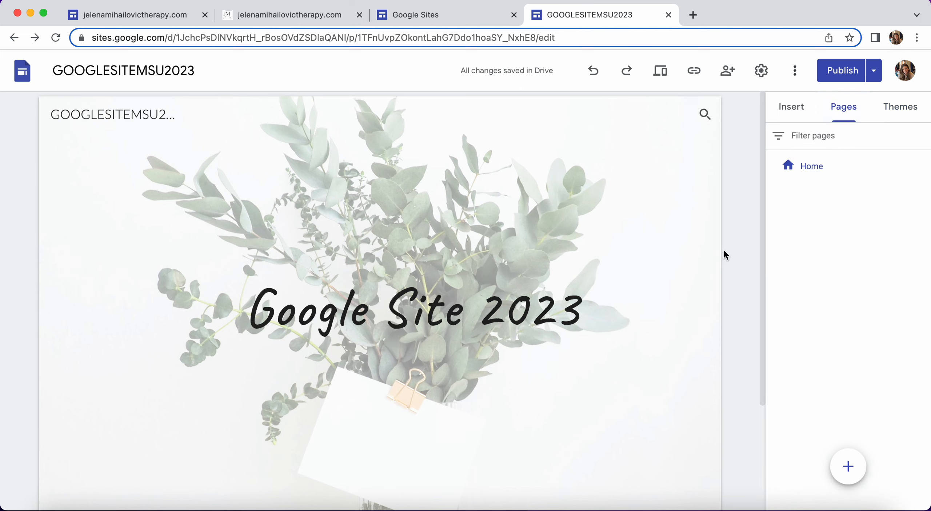
Look at the page navigation on the published therapy site and return to the GOOGLESITEMSU2023 editor
{"action": "left_click", "coordinate": [499, 296]}
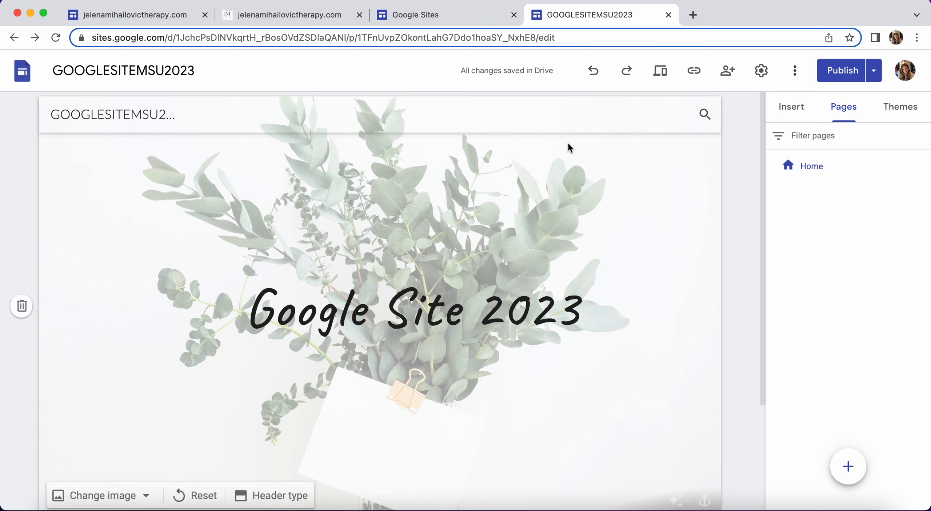
{"action": "left_click", "coordinate": [337, 18]}
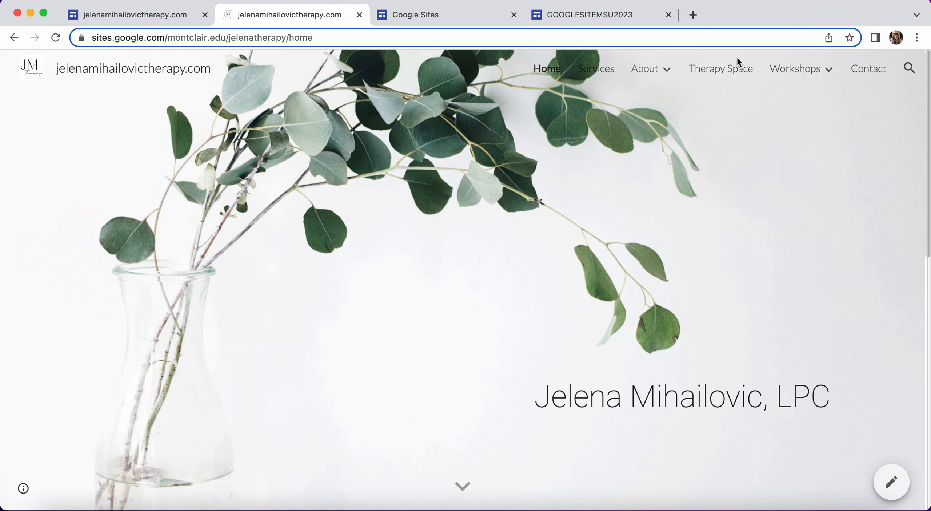
{"action": "left_click", "coordinate": [626, 16]}
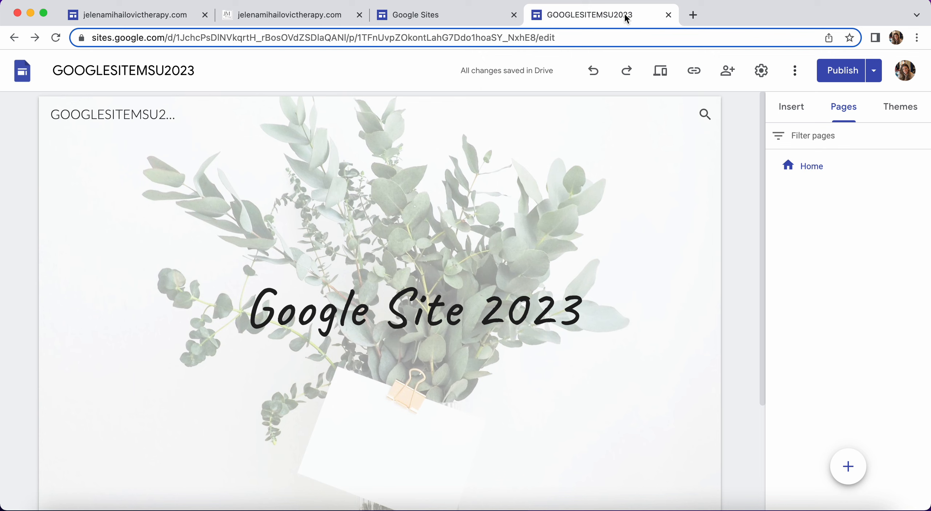
Add two new pages to the site, named Page 1 and Page 2
{"action": "left_click", "coordinate": [850, 460]}
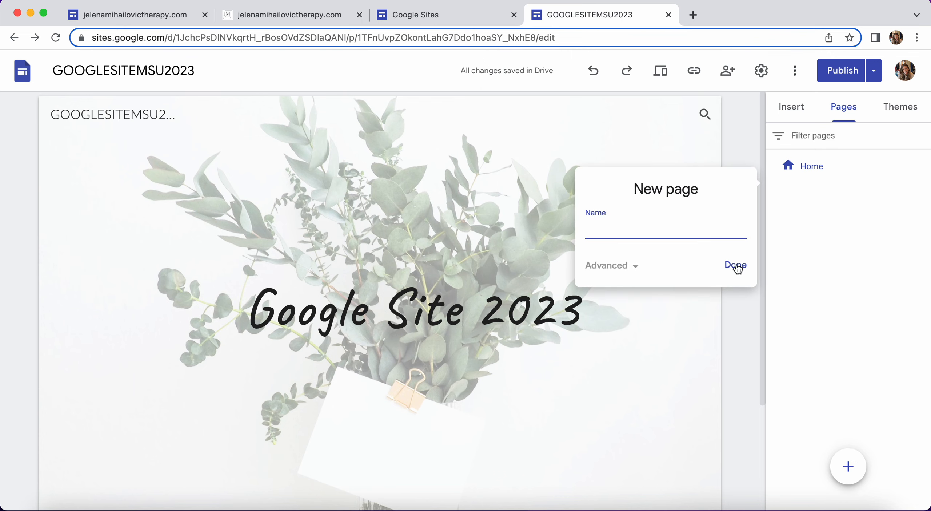
{"action": "type", "text": "Page 1"}
{"action": "left_click", "coordinate": [735, 266]}
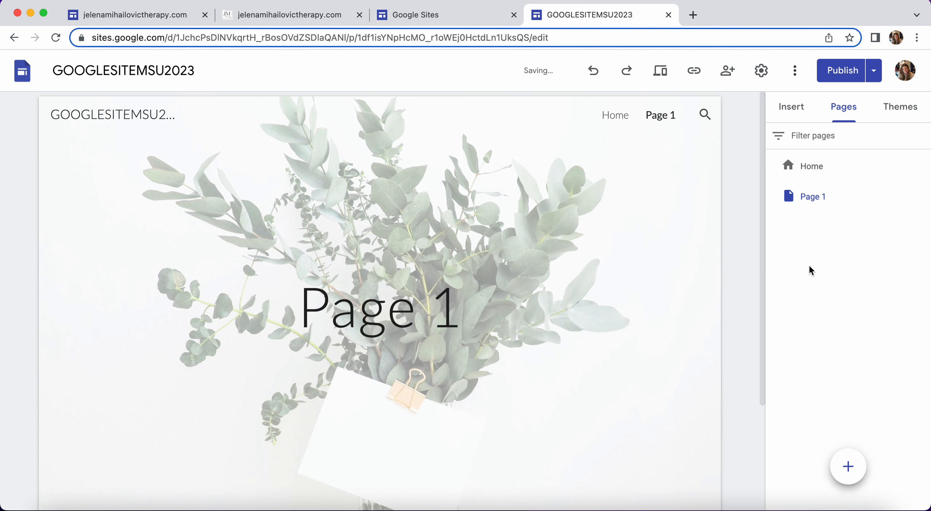
{"action": "left_click", "coordinate": [849, 472]}
{"action": "type", "text": "Page"}
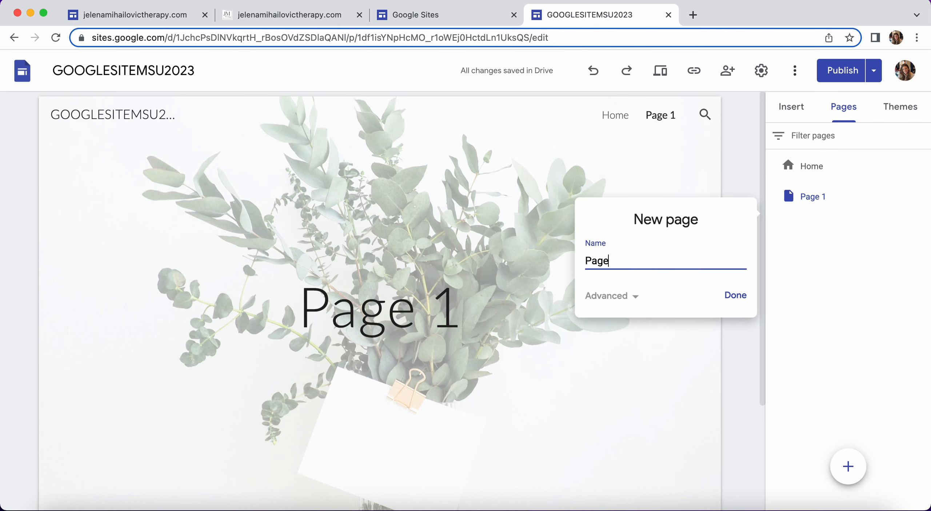
{"action": "type", "text": " 2"}
{"action": "left_click", "coordinate": [736, 295]}
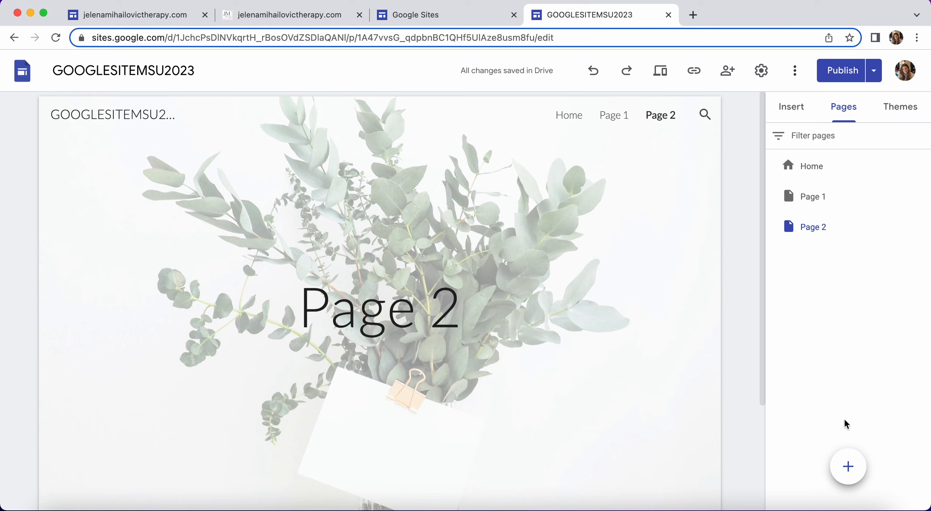
Add two more pages to the site, named Resume and About Me
{"action": "left_click", "coordinate": [848, 467]}
{"action": "type", "text": "Resume"}
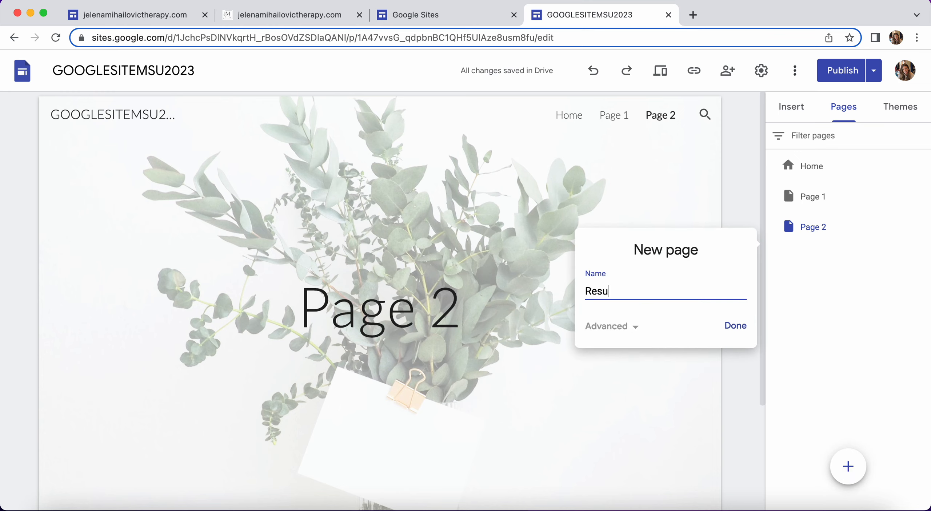
{"action": "left_click", "coordinate": [735, 326]}
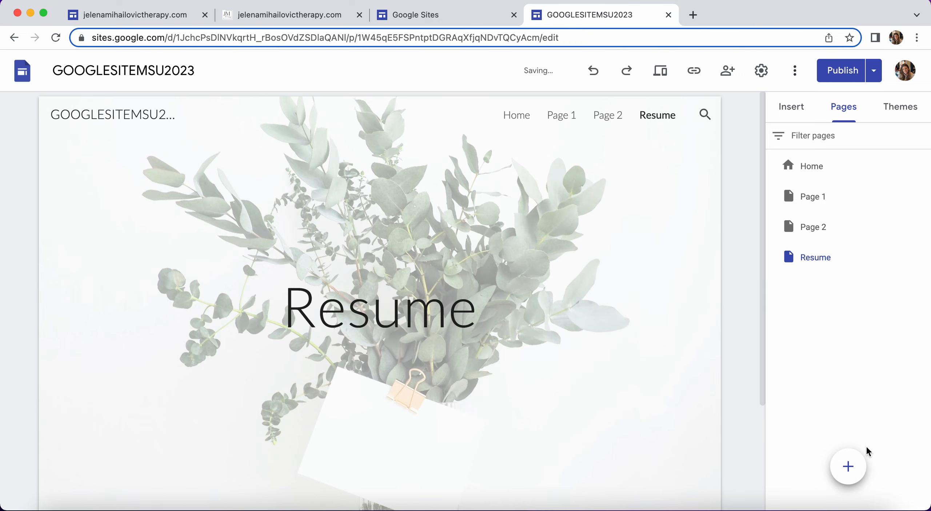
{"action": "left_click", "coordinate": [848, 466]}
{"action": "type", "text": "About Me"}
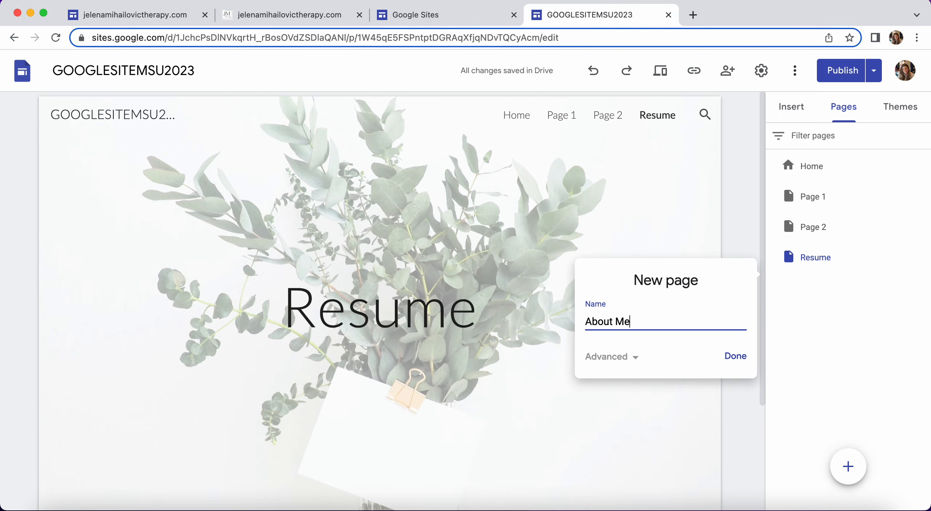
{"action": "left_click", "coordinate": [736, 357]}
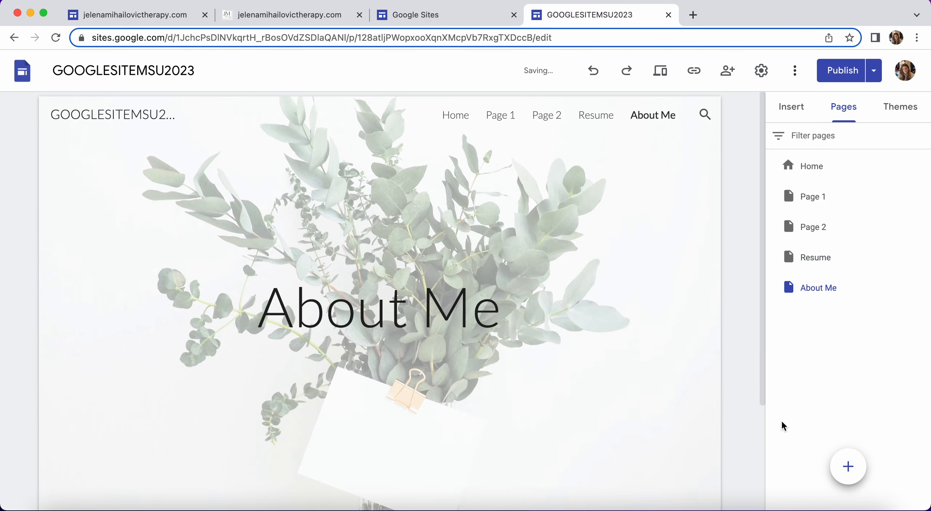
Add a new page named Case Studies to the site
{"action": "left_click", "coordinate": [849, 466]}
{"action": "type", "text": "Case Stu"}
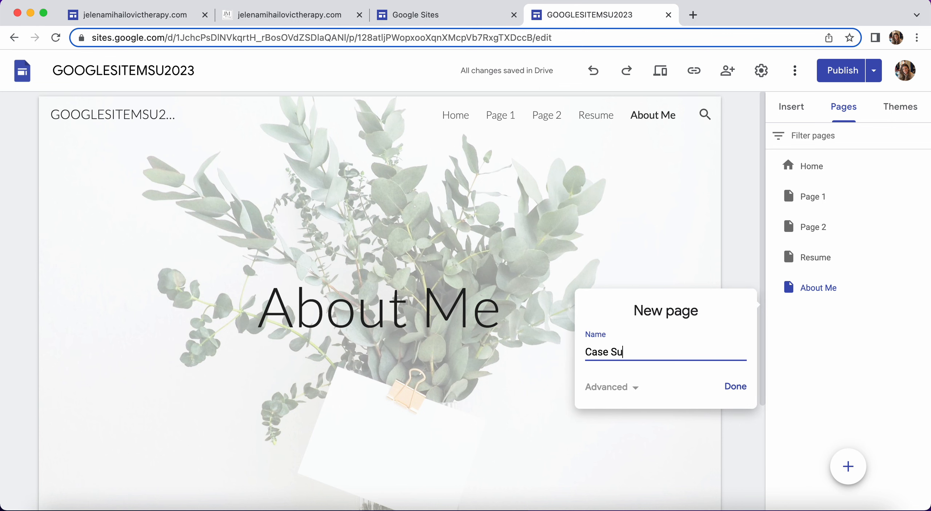
{"action": "key", "text": "BackSpace"}
{"action": "type", "text": "tudies"}
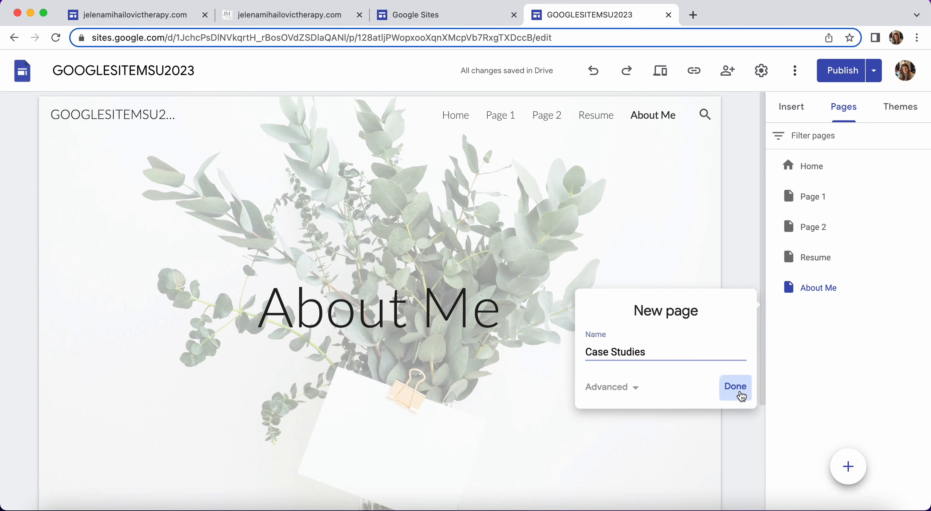
{"action": "left_click", "coordinate": [738, 389]}
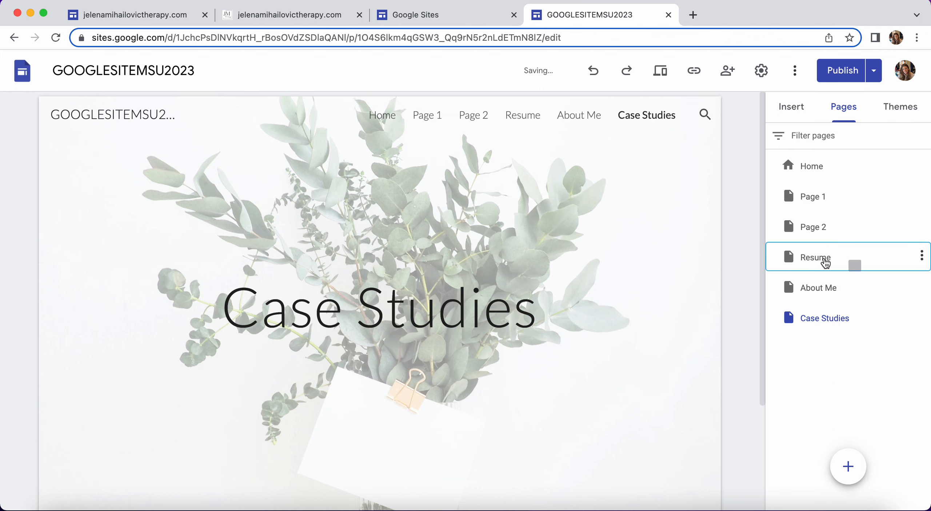
Open the Resume page, and review the page options available for About Me
{"action": "left_click", "coordinate": [851, 262]}
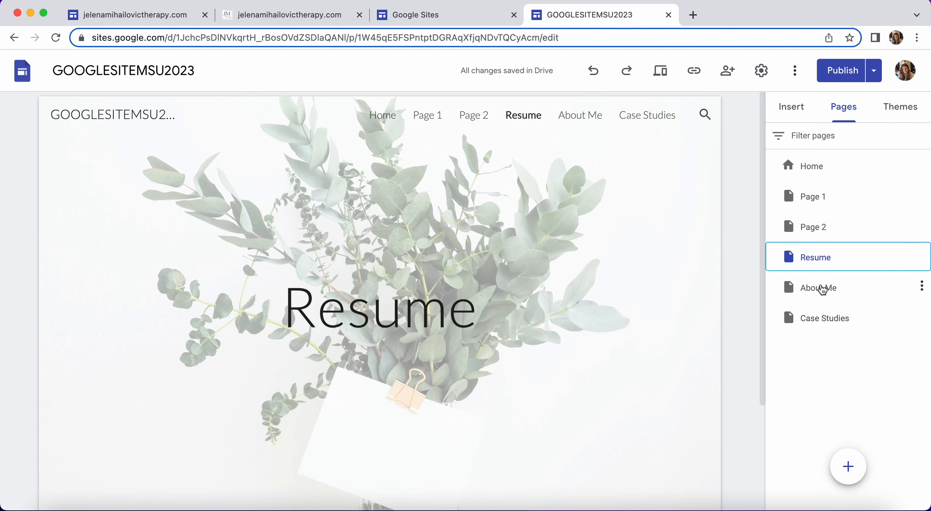
{"action": "left_click", "coordinate": [923, 286]}
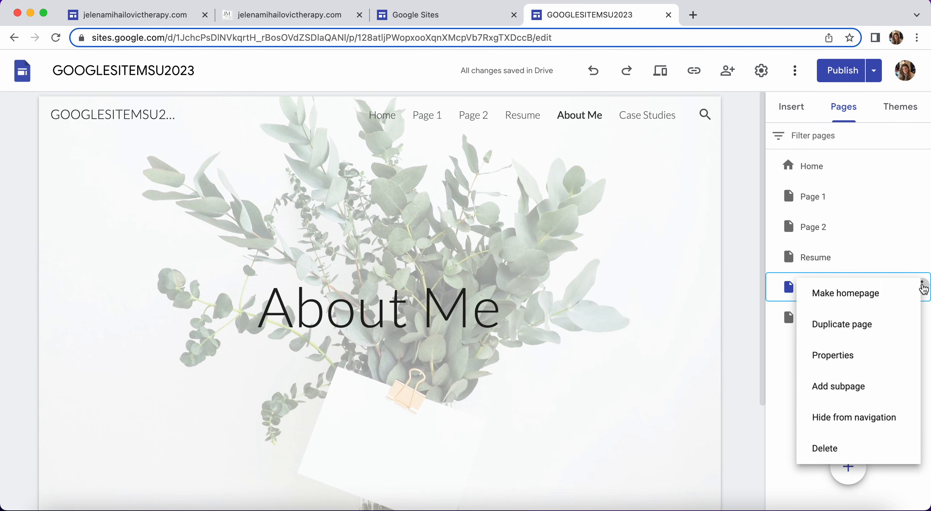
{"action": "left_click", "coordinate": [773, 385]}
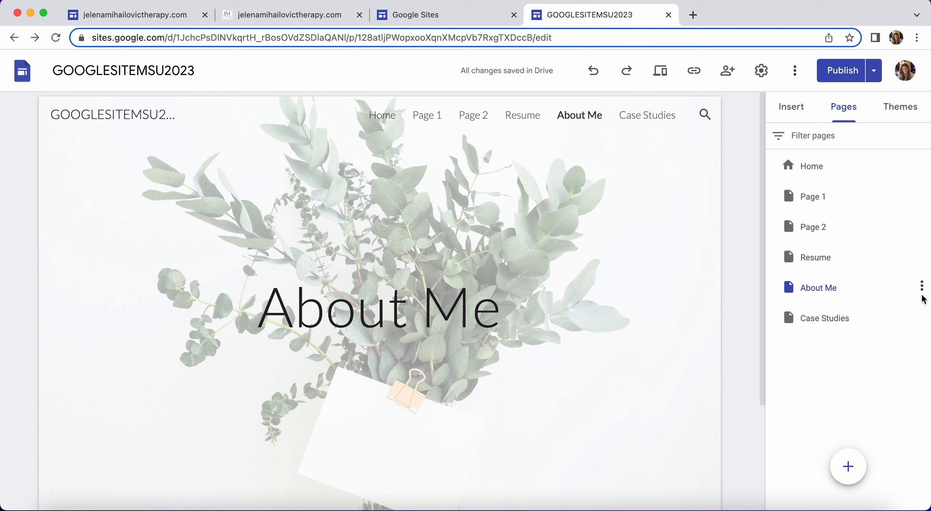
Hide the About Me page from the site navigation, and show it in the navigation again
{"action": "left_click", "coordinate": [922, 287]}
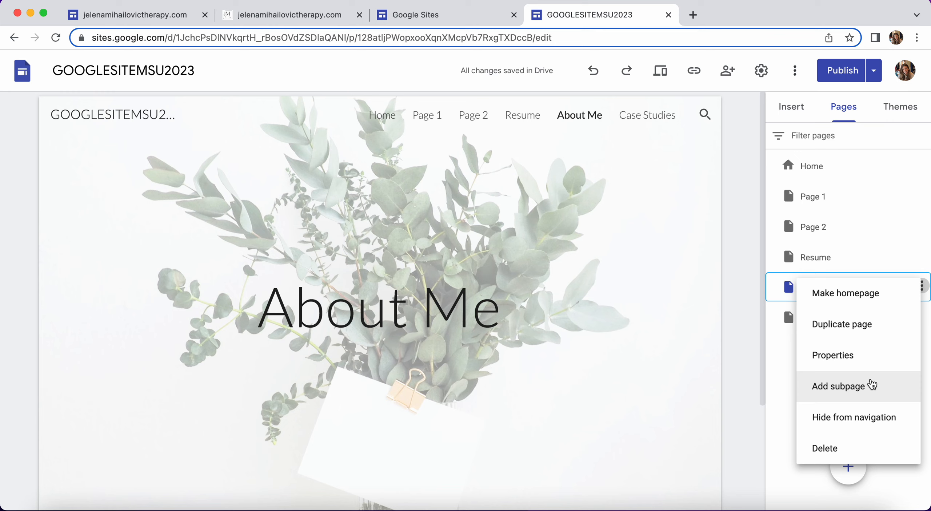
{"action": "left_click", "coordinate": [842, 426]}
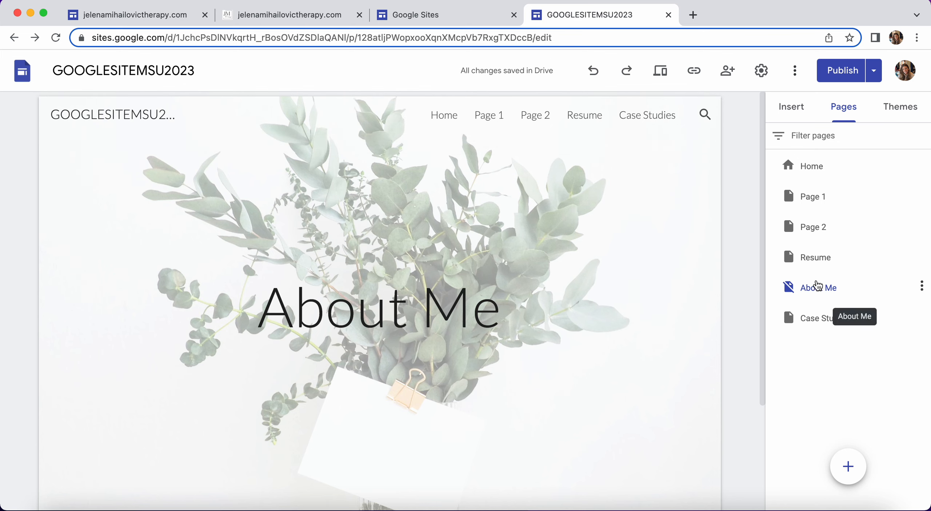
{"action": "left_click", "coordinate": [921, 286]}
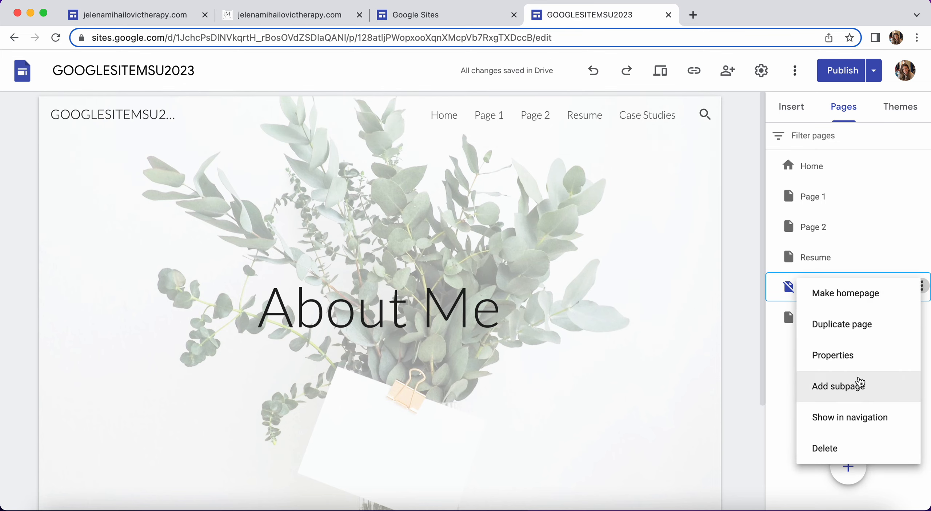
{"action": "left_click", "coordinate": [851, 417]}
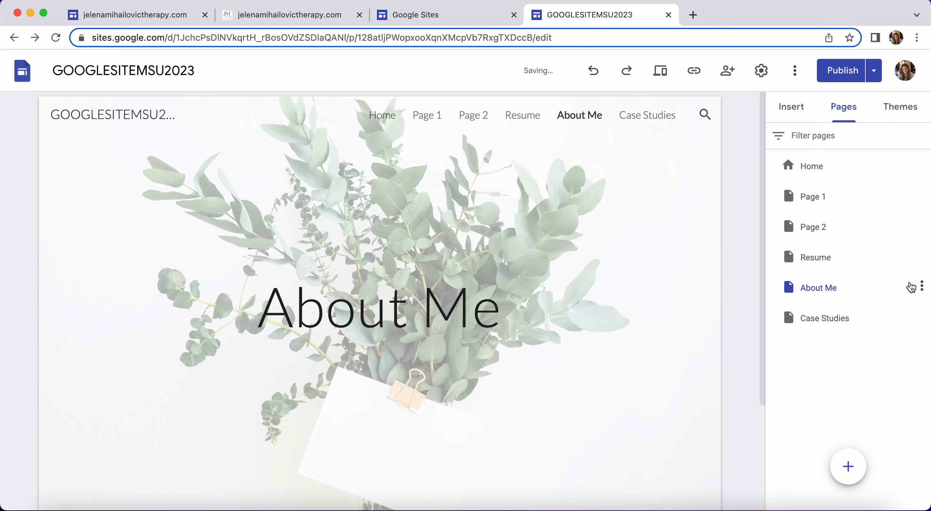
Add a subpage named Education under the About Me page
{"action": "left_click", "coordinate": [921, 286]}
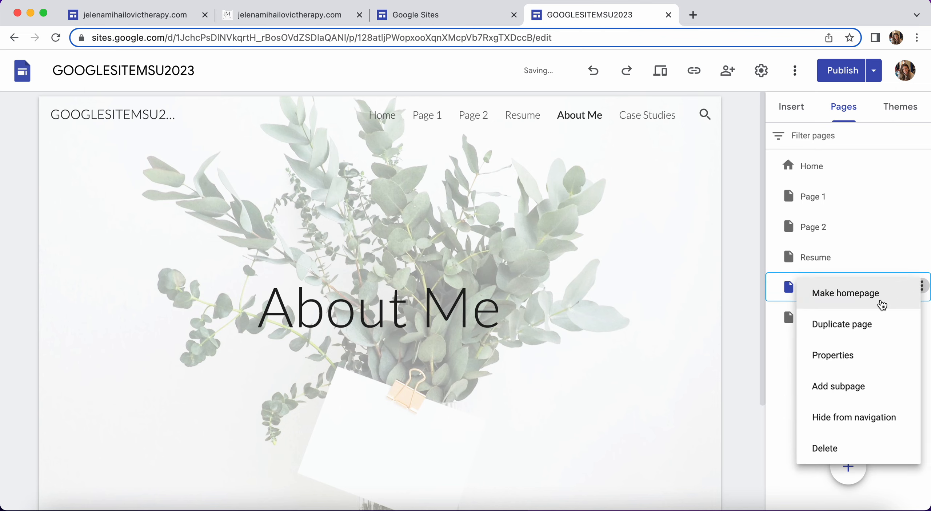
{"action": "left_click", "coordinate": [848, 390]}
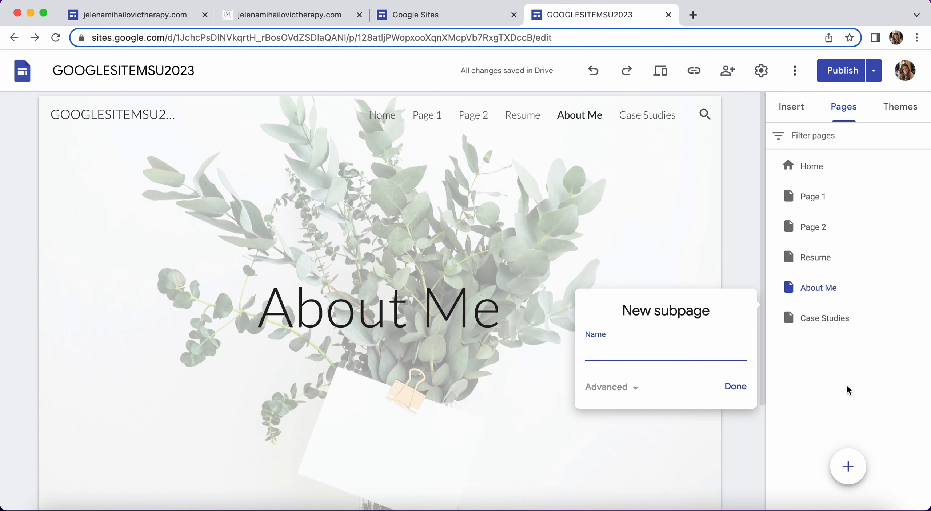
{"action": "type", "text": "Education"}
{"action": "left_click", "coordinate": [744, 392]}
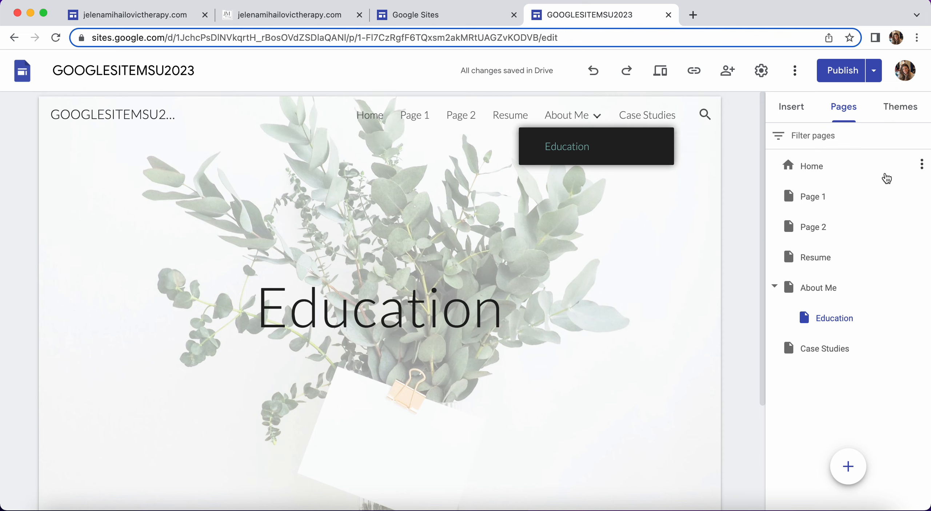
Go through Page 1, Page 2, Resume, About Me, Education and Case Studies to compare their headers
{"action": "left_click", "coordinate": [812, 199]}
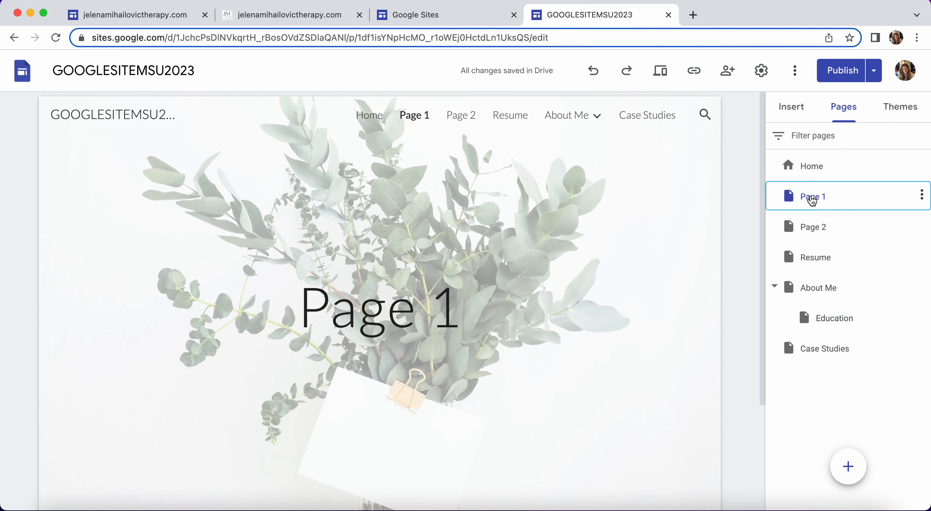
{"action": "left_click", "coordinate": [805, 229]}
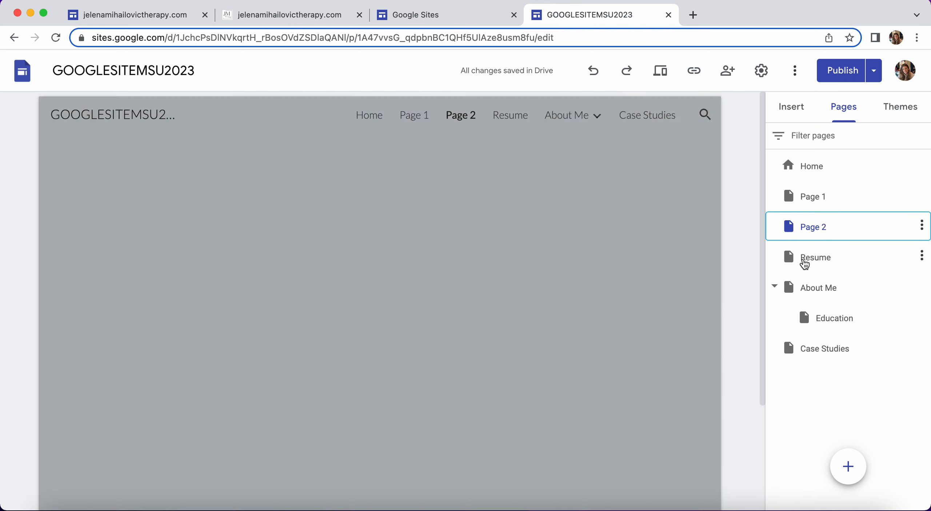
{"action": "left_click", "coordinate": [805, 259]}
{"action": "left_click", "coordinate": [807, 290]}
{"action": "left_click", "coordinate": [816, 316]}
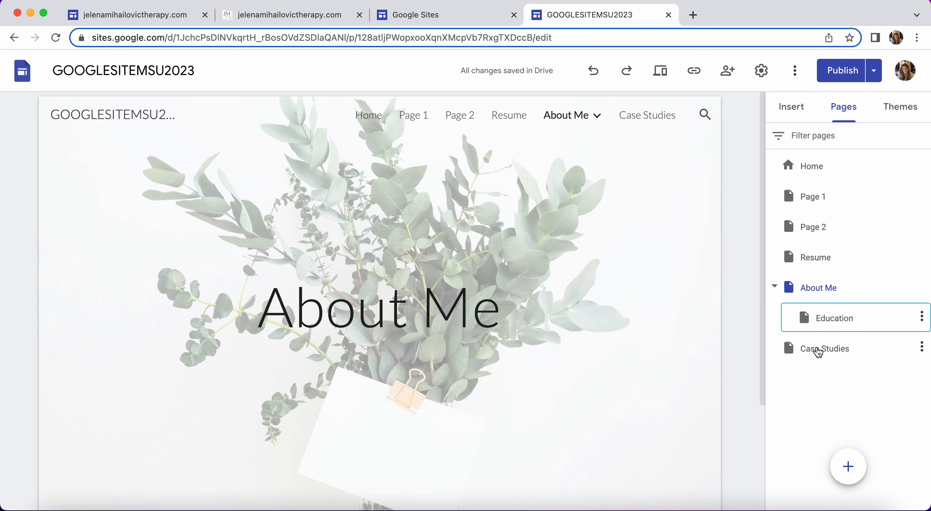
{"action": "left_click", "coordinate": [818, 350]}
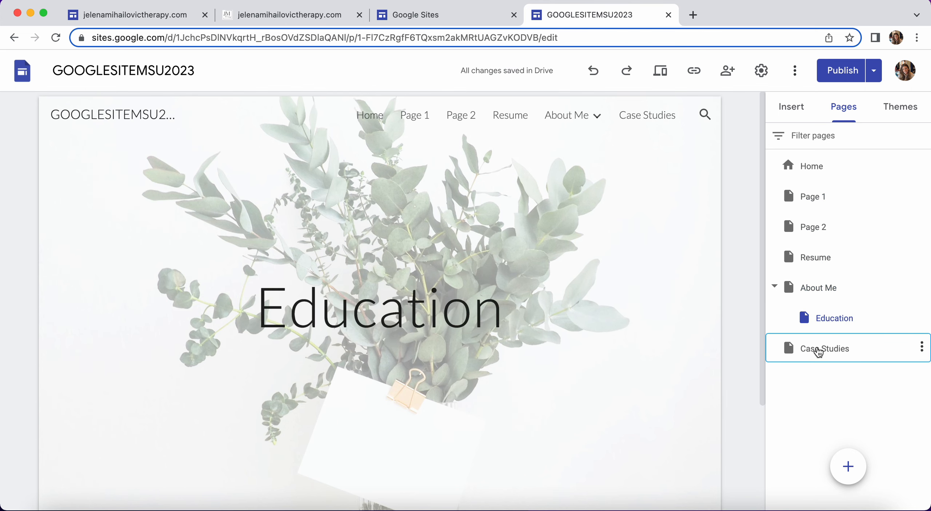
Replace the header image of Page 1 with the national-cancer-institute JPG from the Downloads folder
{"action": "left_click", "coordinate": [809, 207]}
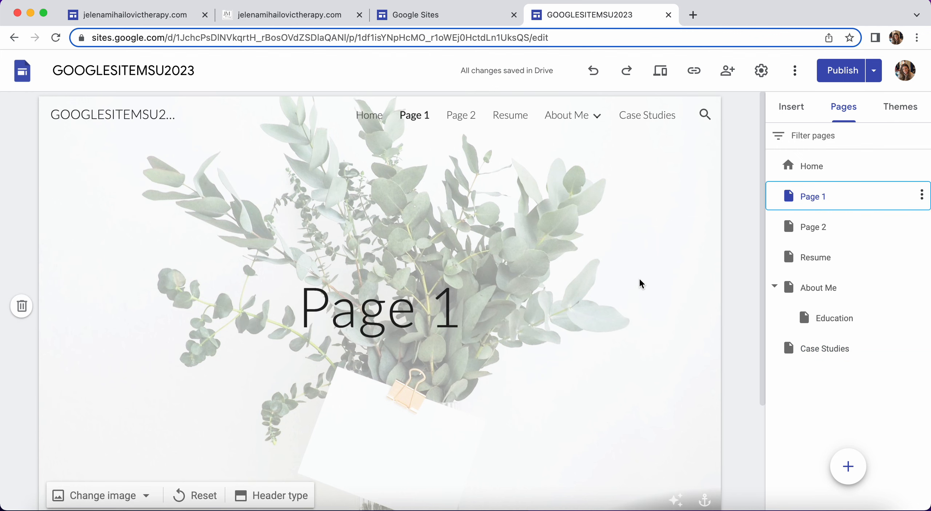
{"action": "scroll", "coordinate": [639, 277], "scroll_direction": "down", "scroll_amount": 3}
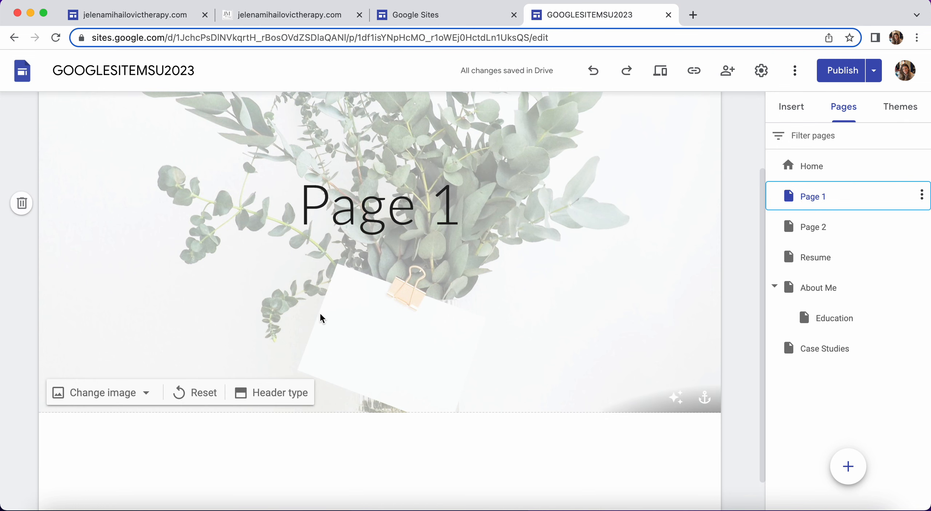
{"action": "scroll", "coordinate": [298, 302], "scroll_direction": "up", "scroll_amount": 1}
{"action": "scroll", "coordinate": [297, 302], "scroll_direction": "up", "scroll_amount": 3}
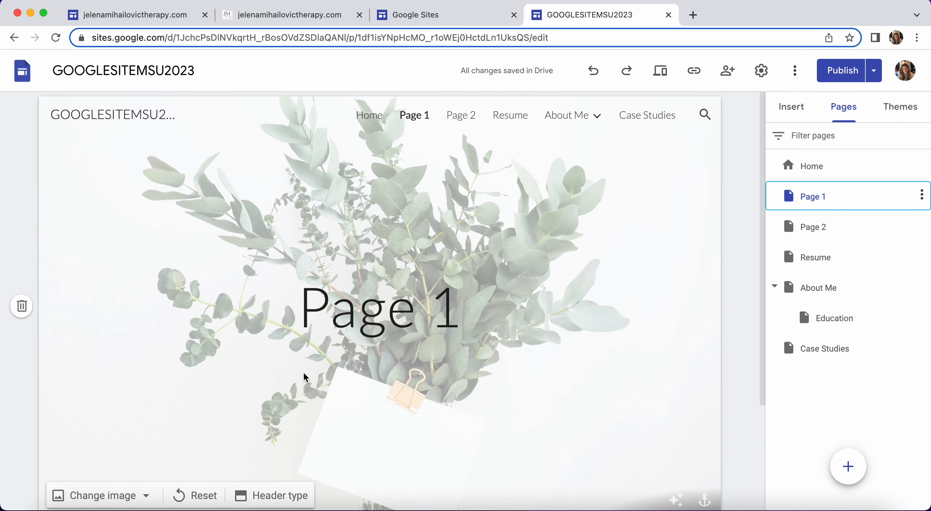
{"action": "scroll", "coordinate": [304, 377], "scroll_direction": "down", "scroll_amount": 2}
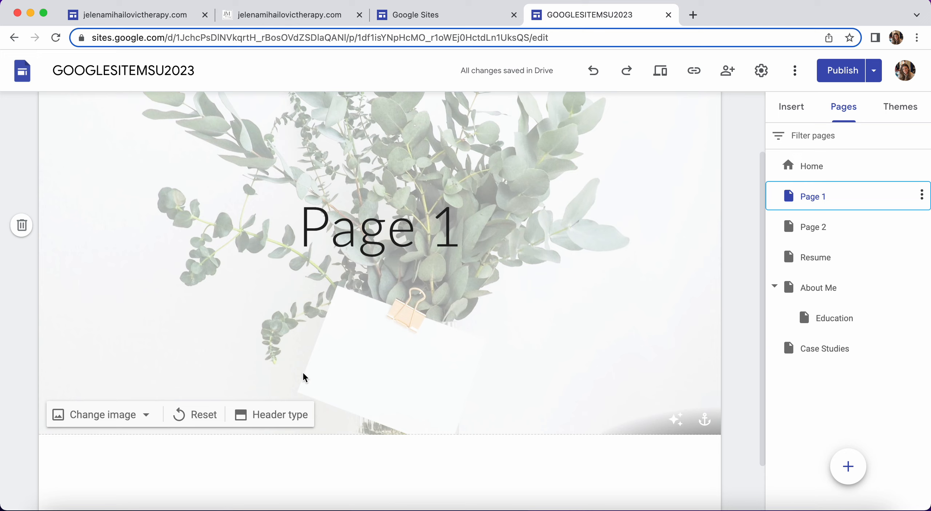
{"action": "left_click", "coordinate": [103, 415]}
{"action": "left_click", "coordinate": [100, 453]}
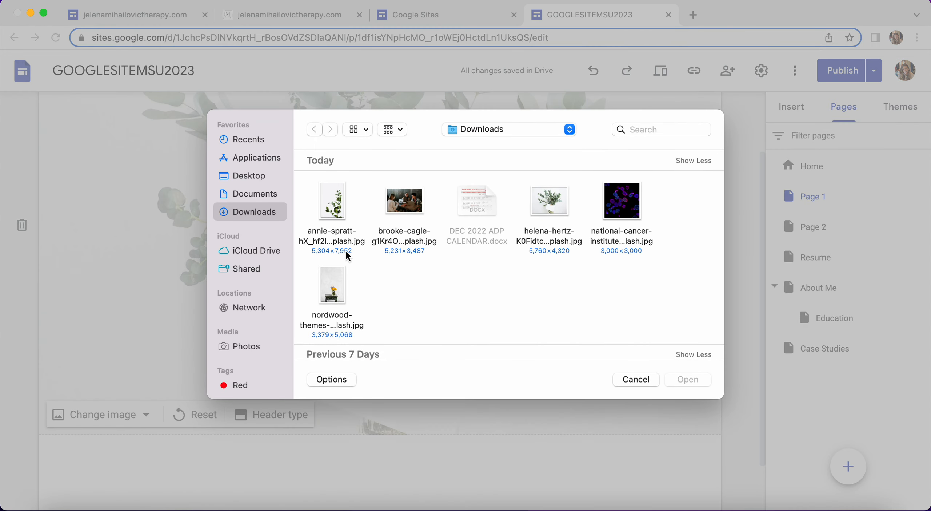
{"action": "left_click", "coordinate": [627, 200]}
{"action": "left_click", "coordinate": [684, 379]}
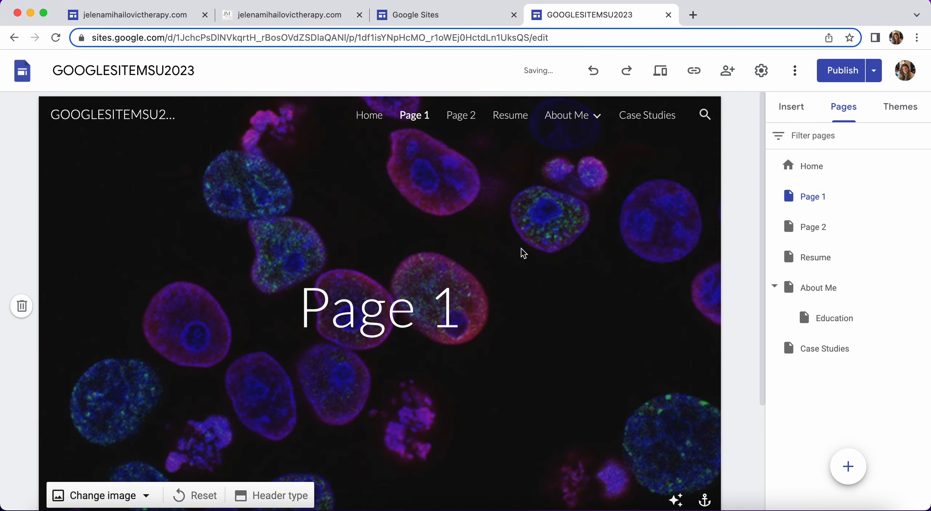
{"action": "scroll", "coordinate": [176, 345], "scroll_direction": "down", "scroll_amount": 2}
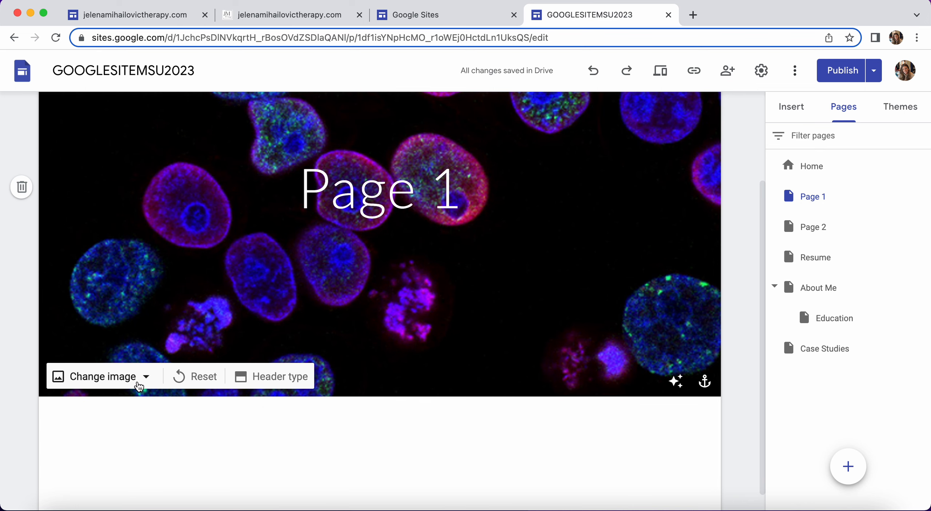
Try the Large banner header type on Page 1 and set its header to Banner
{"action": "left_click", "coordinate": [282, 378]}
{"action": "left_click", "coordinate": [185, 370]}
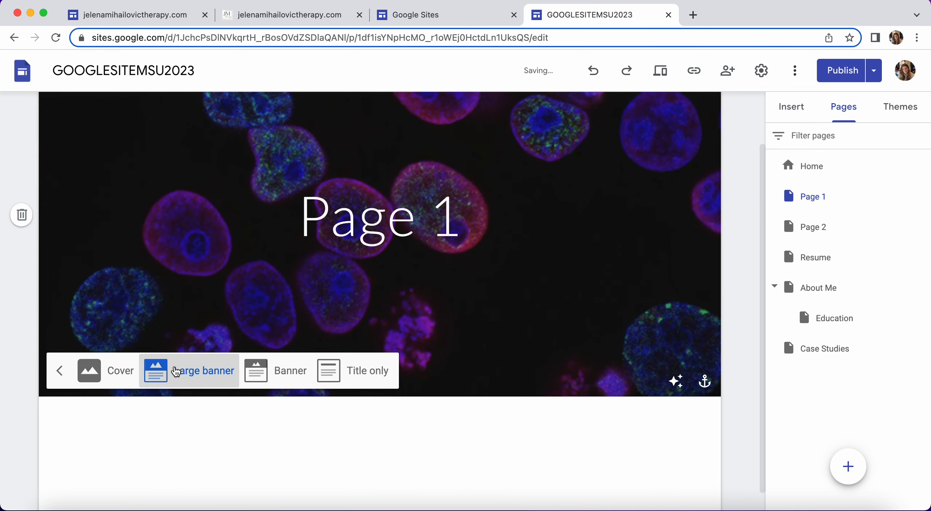
{"action": "left_click", "coordinate": [287, 376]}
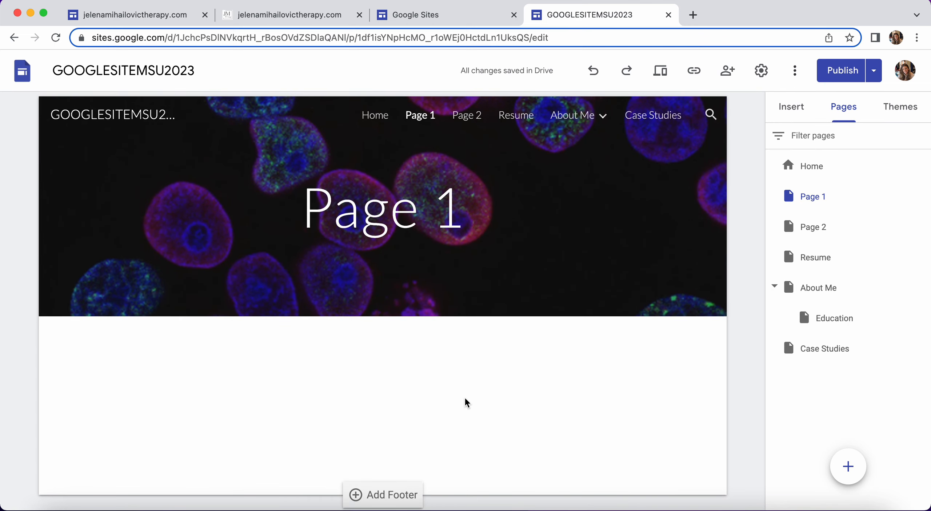
Go through Home, Page 1, Page 2, Resume and Education to compare their header sizes and images
{"action": "left_click", "coordinate": [374, 115]}
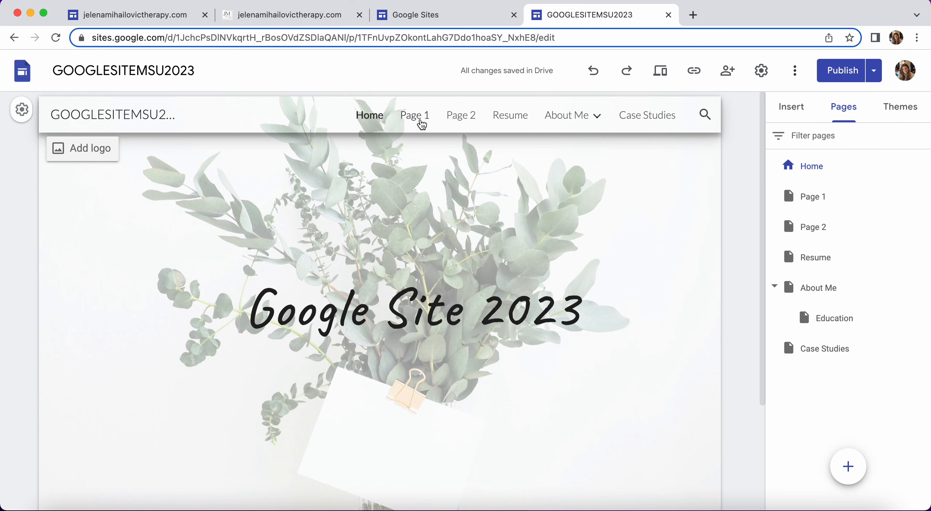
{"action": "left_click", "coordinate": [421, 117]}
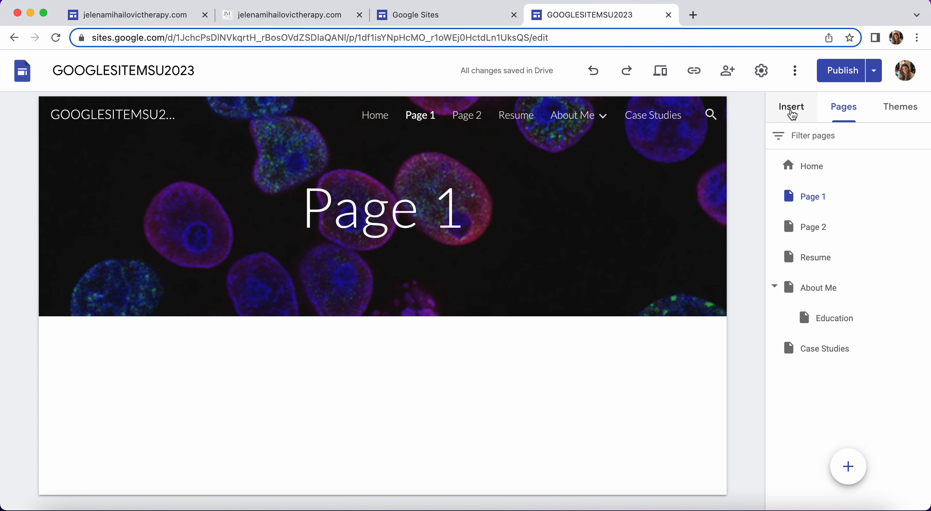
{"action": "left_click", "coordinate": [821, 229]}
{"action": "left_click", "coordinate": [820, 264]}
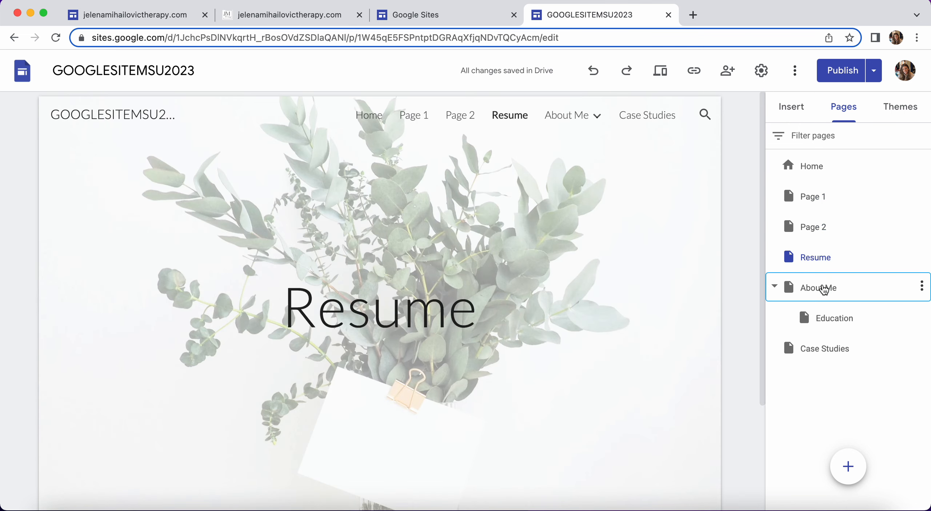
{"action": "left_click", "coordinate": [829, 319]}
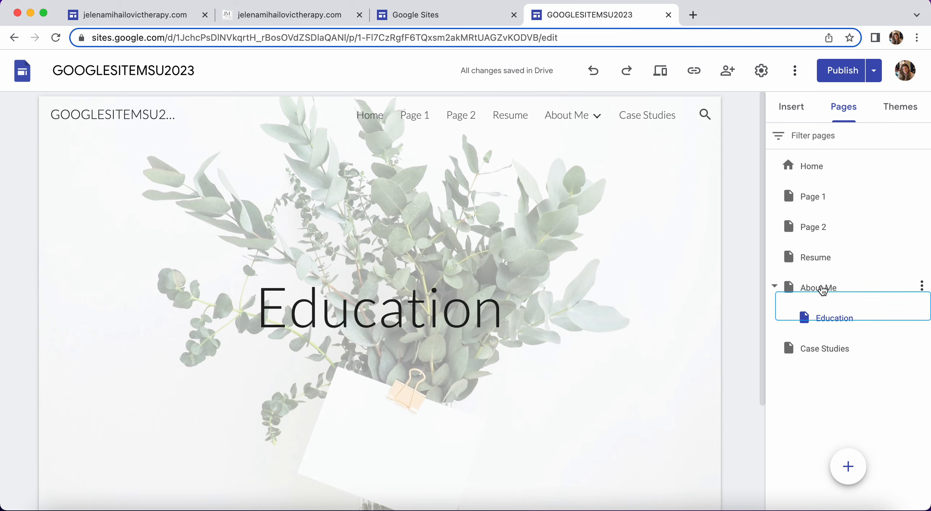
Set the header type of the About Me page to Banner
{"action": "left_click", "coordinate": [823, 290]}
{"action": "scroll", "coordinate": [601, 272], "scroll_direction": "down", "scroll_amount": 3}
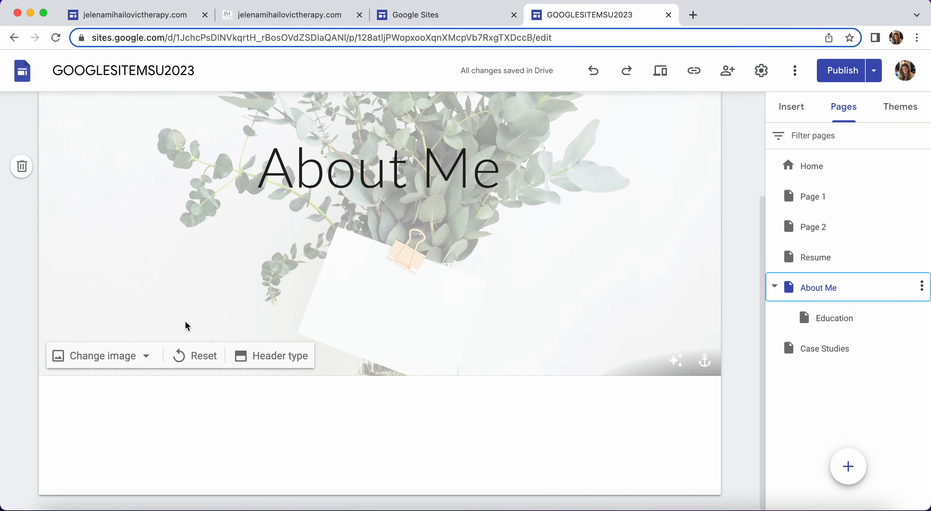
{"action": "left_click", "coordinate": [272, 355]}
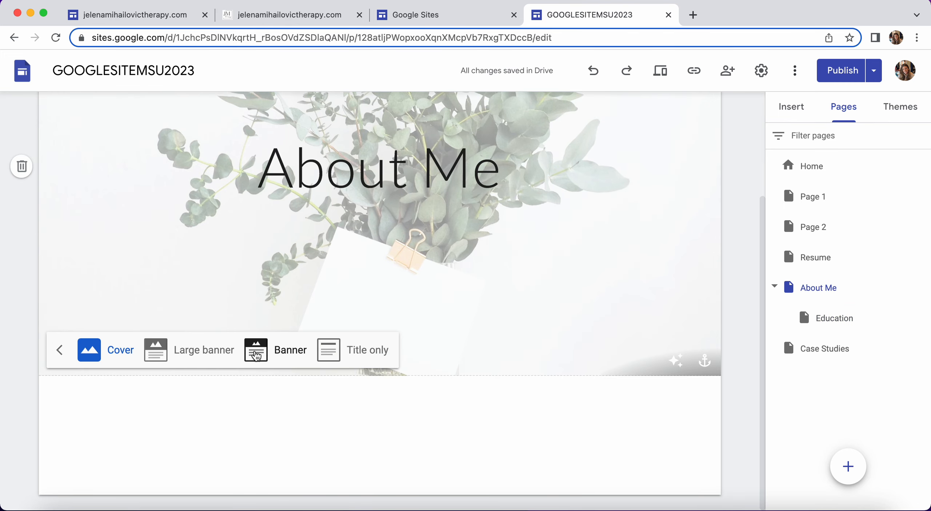
{"action": "left_click", "coordinate": [283, 352]}
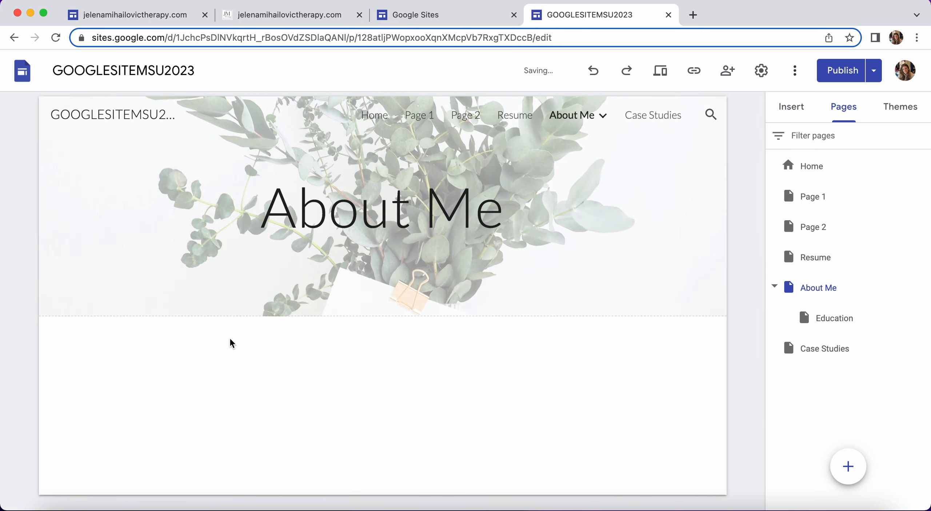
Replace the About Me header image with the aniket-bhattac…unsplash mountain picture from the Downloads folder
{"action": "left_click", "coordinate": [91, 297]}
{"action": "left_click", "coordinate": [91, 331]}
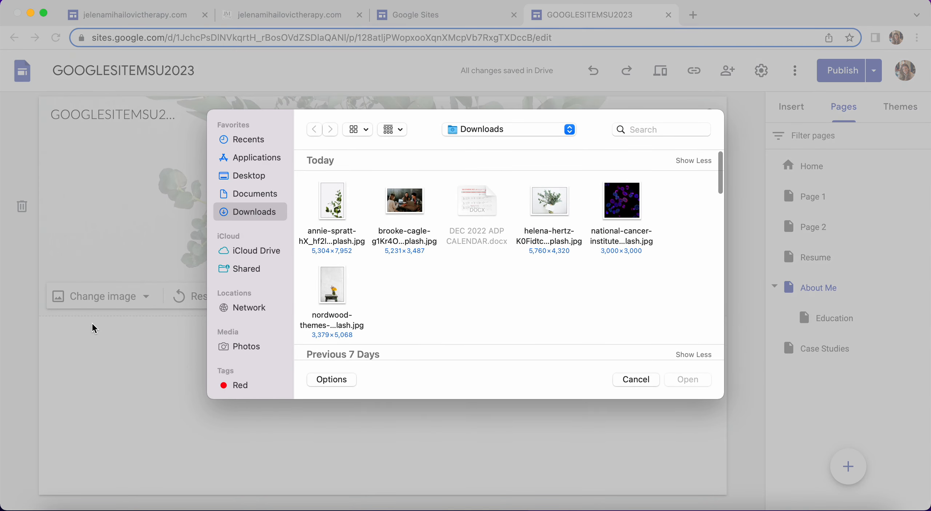
{"action": "scroll", "coordinate": [395, 320], "scroll_direction": "down", "scroll_amount": 10}
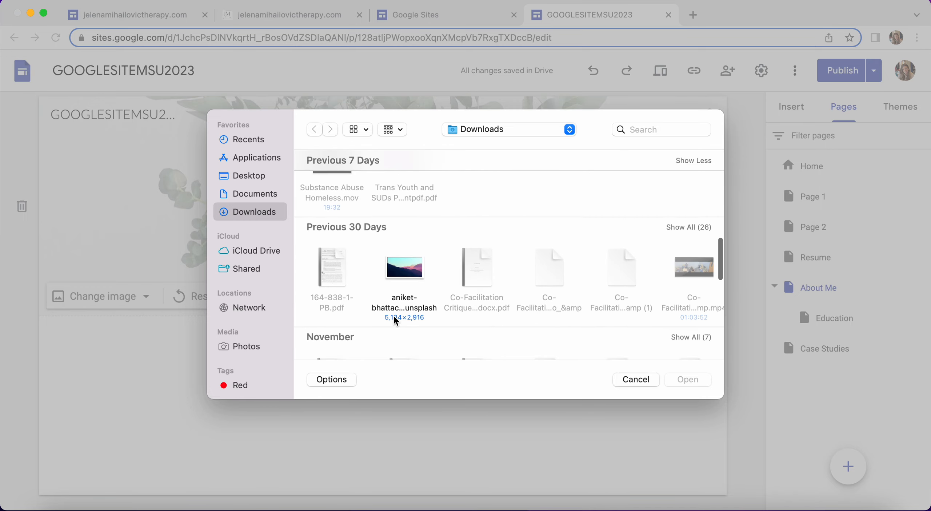
{"action": "left_click", "coordinate": [408, 269]}
{"action": "left_click", "coordinate": [686, 379]}
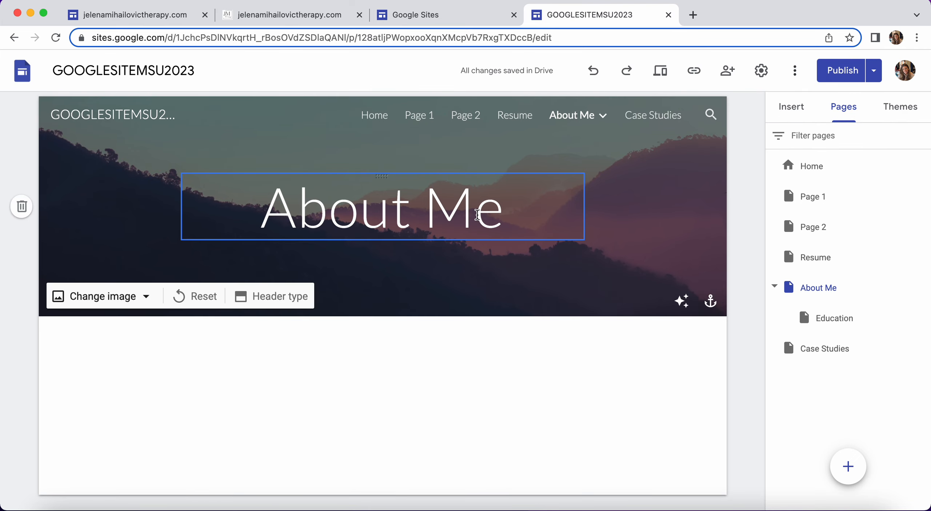
Compare the About Me header with and without the readability adjustment, and preview the page in phone and large-screen sizes
{"action": "left_click", "coordinate": [681, 300]}
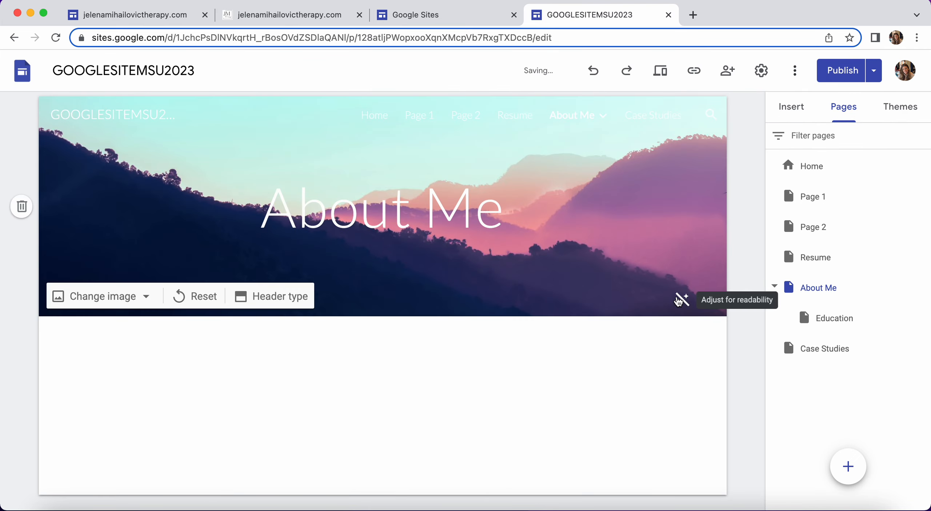
{"action": "left_click", "coordinate": [679, 300]}
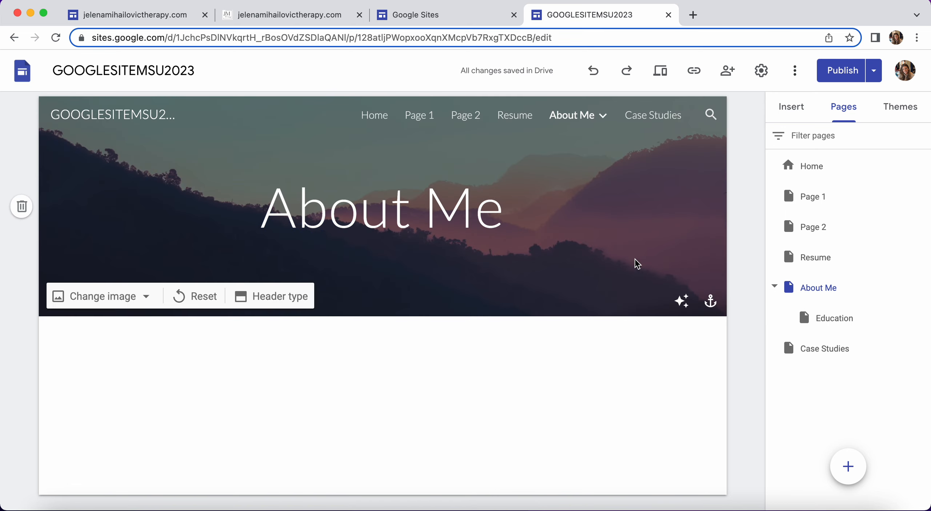
{"action": "left_click", "coordinate": [667, 78]}
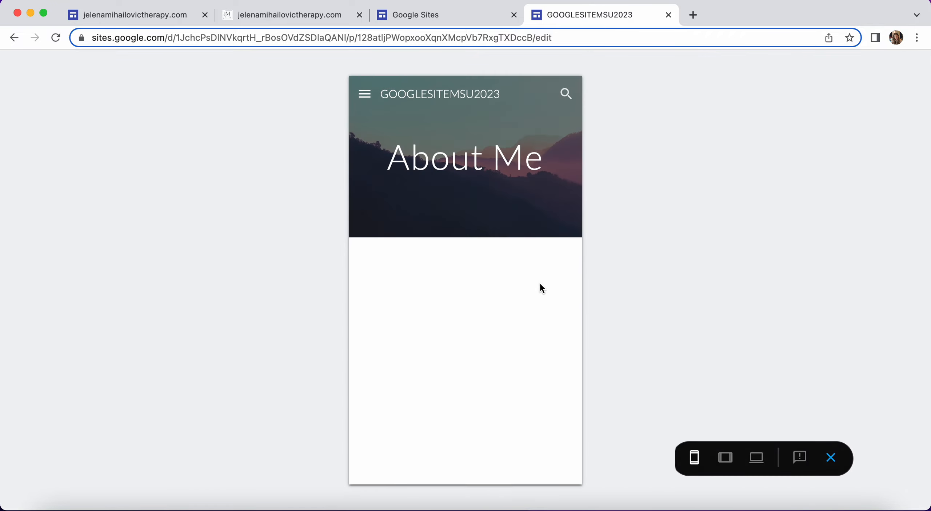
{"action": "left_click", "coordinate": [756, 458]}
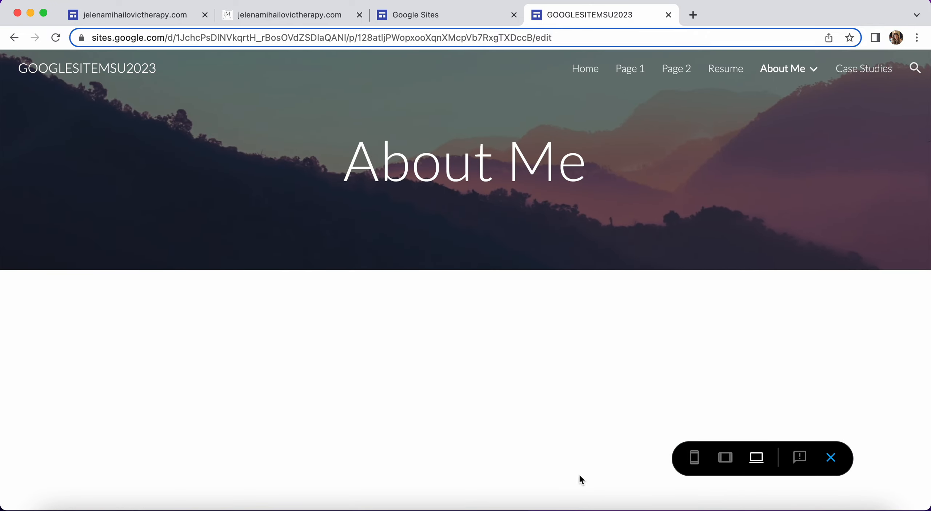
{"action": "left_click", "coordinate": [831, 458]}
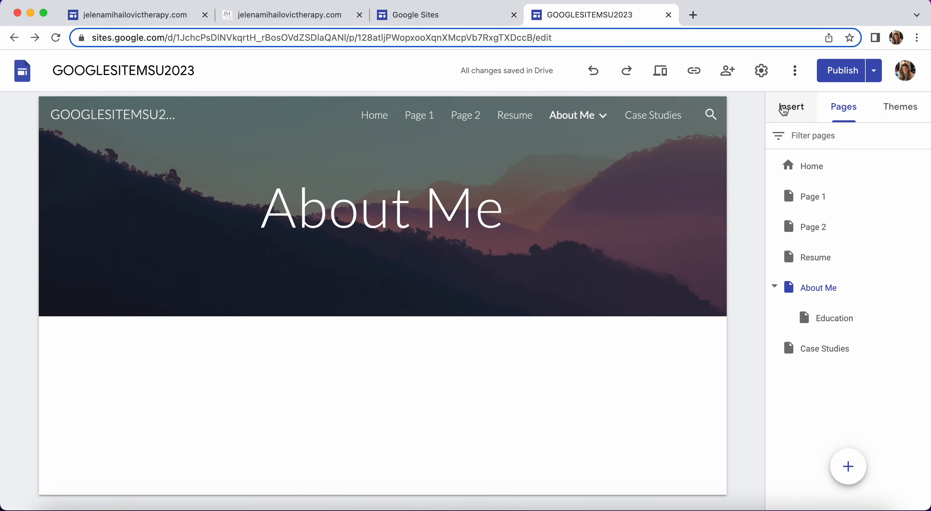
Insert the content block with two side-by-side images and text beneath each below the About Me header
{"action": "left_click", "coordinate": [783, 109]}
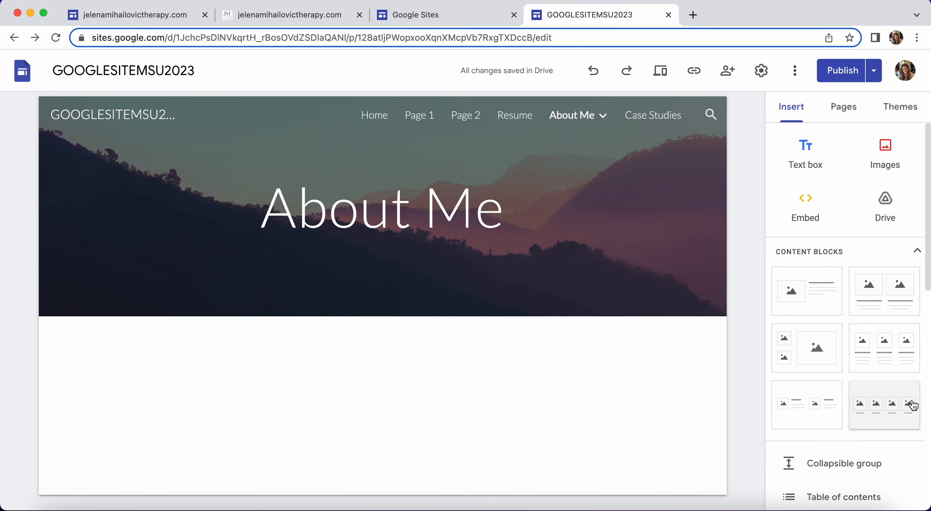
{"action": "scroll", "coordinate": [909, 404], "scroll_direction": "down", "scroll_amount": 2}
{"action": "scroll", "coordinate": [876, 317], "scroll_direction": "down", "scroll_amount": 2}
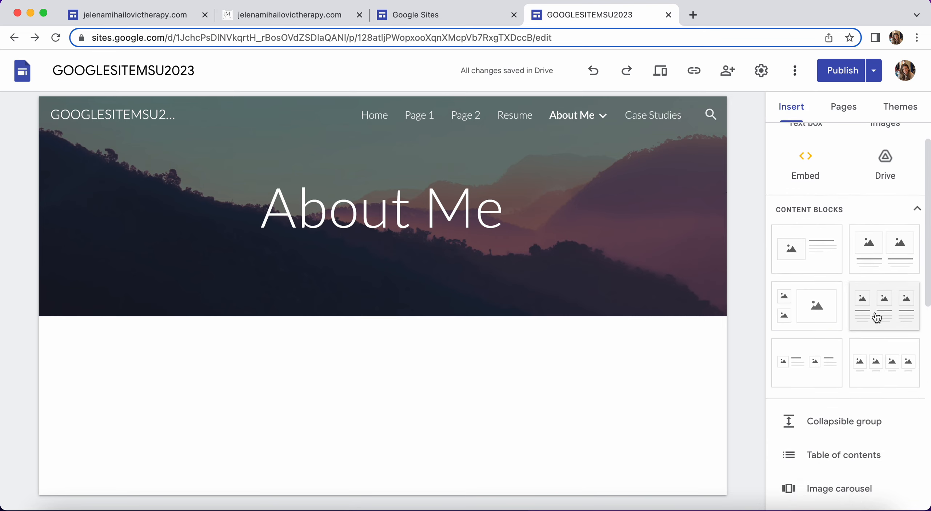
{"action": "left_click", "coordinate": [882, 233]}
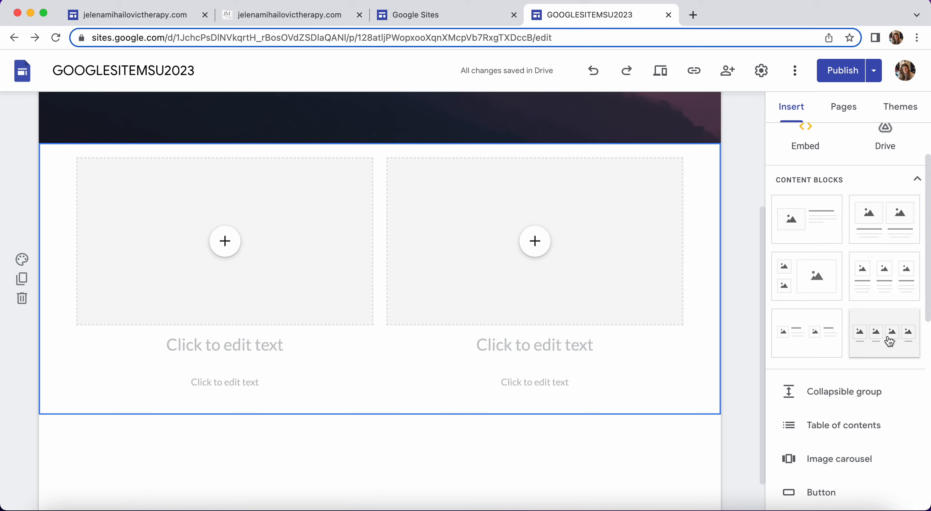
Look through the remaining insertable elements, from Collapsible group to Charts, and review the inserted block on the page
{"action": "scroll", "coordinate": [887, 338], "scroll_direction": "down", "scroll_amount": 1}
{"action": "scroll", "coordinate": [864, 320], "scroll_direction": "down", "scroll_amount": 3}
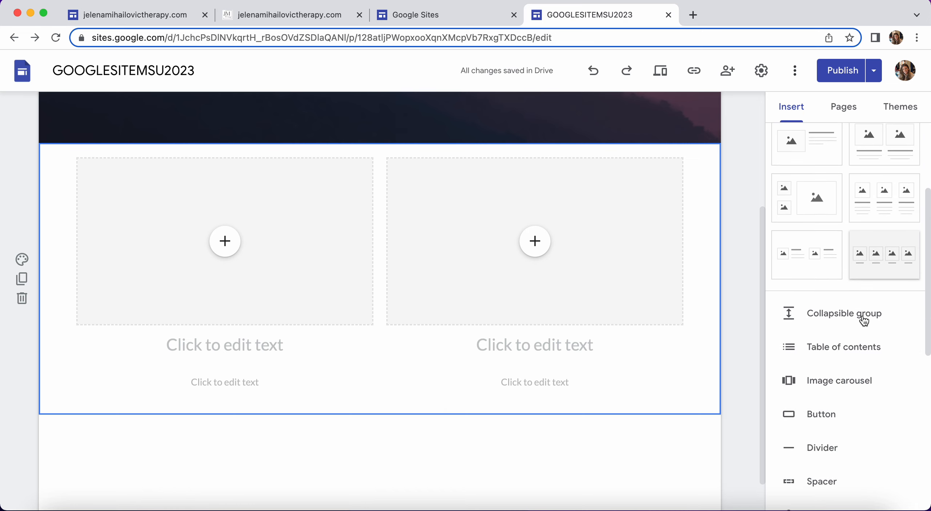
{"action": "scroll", "coordinate": [866, 399], "scroll_direction": "down", "scroll_amount": 4}
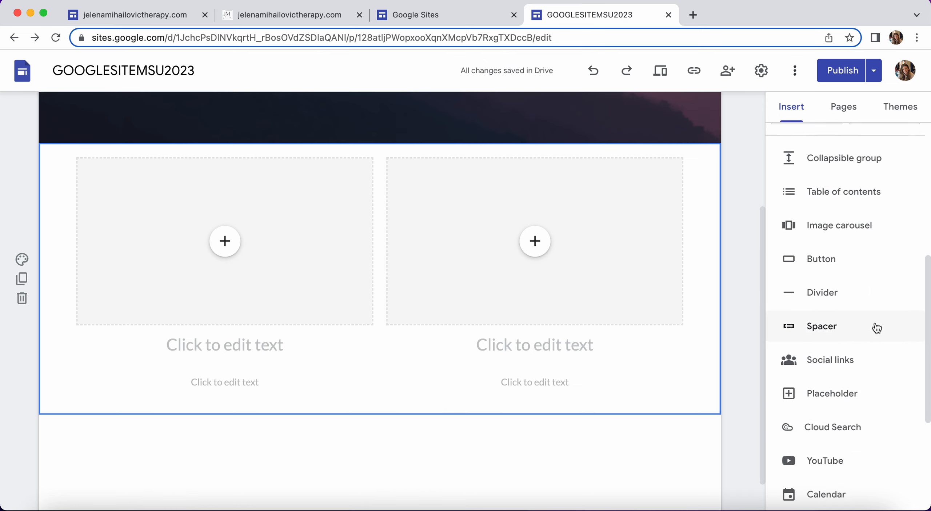
{"action": "scroll", "coordinate": [875, 328], "scroll_direction": "down", "scroll_amount": 3}
{"action": "scroll", "coordinate": [871, 382], "scroll_direction": "down", "scroll_amount": 2}
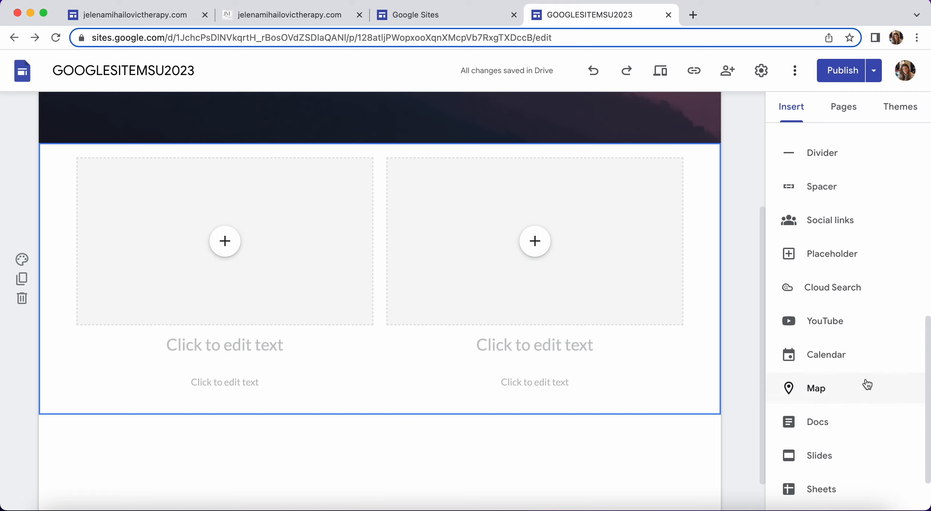
{"action": "scroll", "coordinate": [869, 415], "scroll_direction": "down", "scroll_amount": 2}
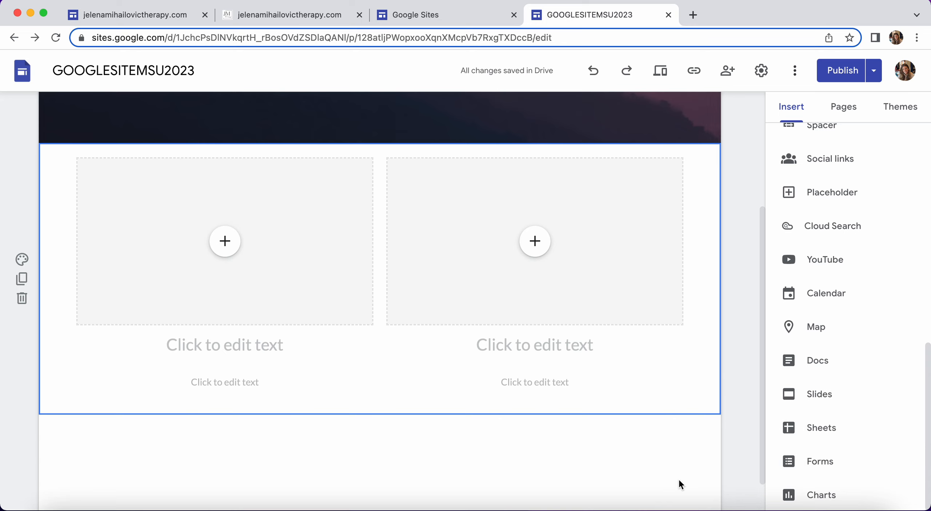
{"action": "scroll", "coordinate": [743, 326], "scroll_direction": "up", "scroll_amount": 3}
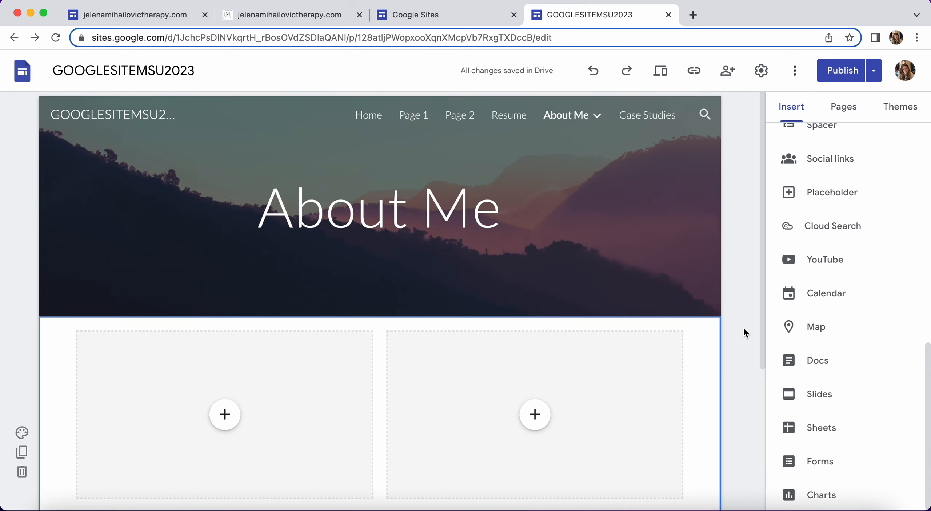
{"action": "scroll", "coordinate": [637, 395], "scroll_direction": "down", "scroll_amount": 2}
{"action": "scroll", "coordinate": [756, 172], "scroll_direction": "up", "scroll_amount": 10}
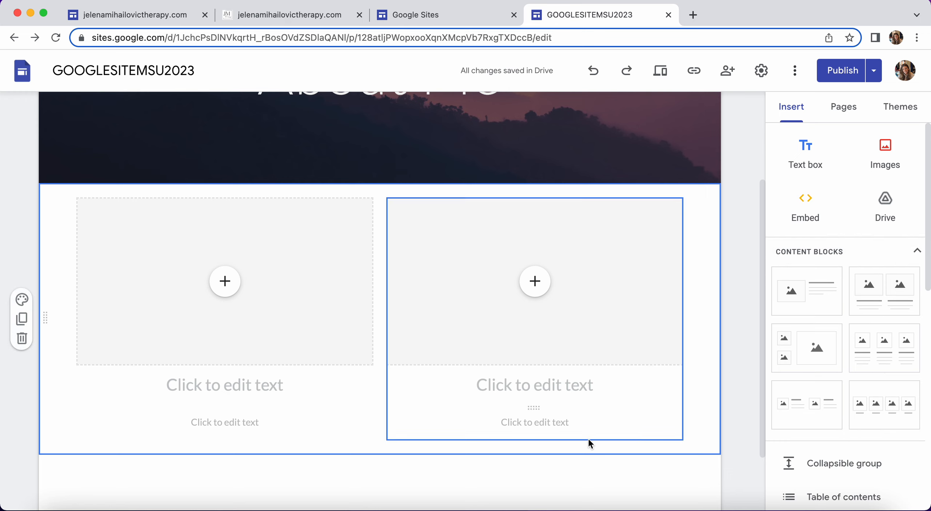
Move the block's second image-and-text group into its own section below, aligned under the first group
{"action": "scroll", "coordinate": [589, 440], "scroll_direction": "down", "scroll_amount": 2}
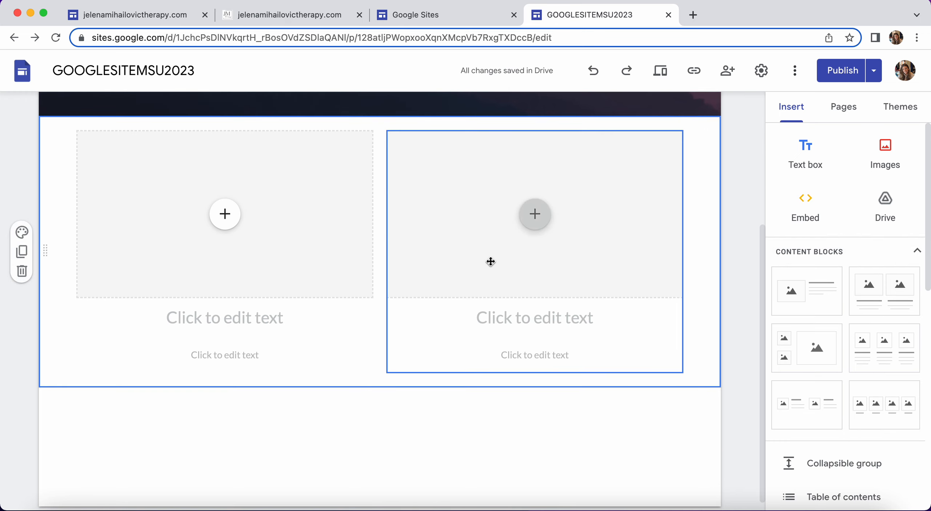
{"action": "left_click_drag", "start_coordinate": [491, 262], "coordinate": [287, 402]}
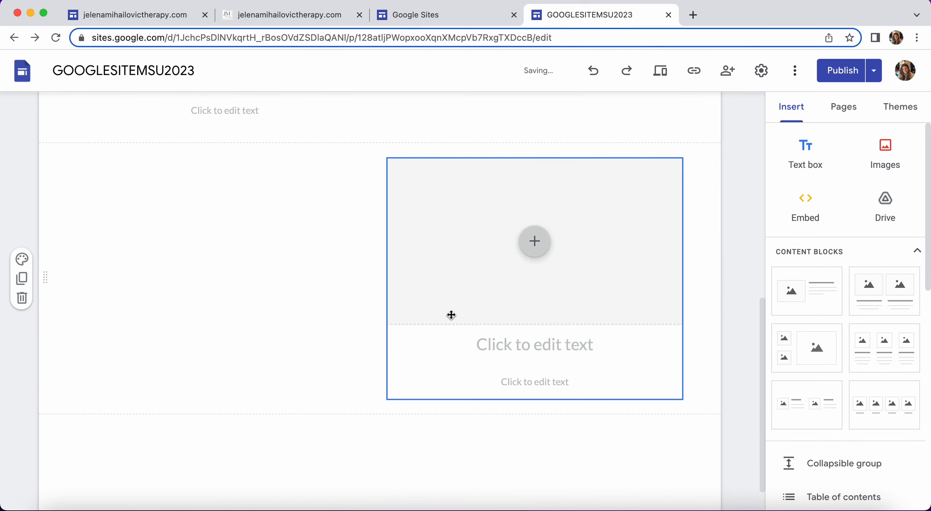
{"action": "left_click_drag", "start_coordinate": [451, 317], "coordinate": [230, 299]}
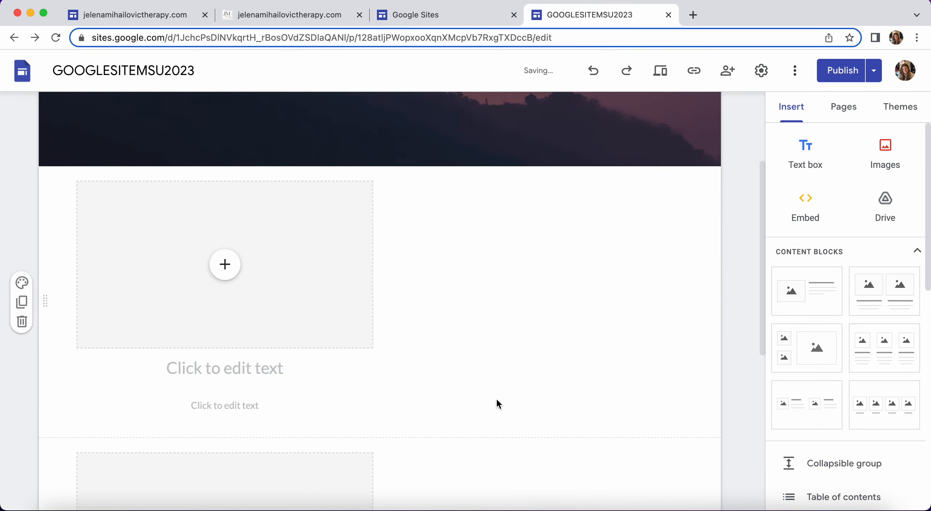
{"action": "scroll", "coordinate": [497, 400], "scroll_direction": "down", "scroll_amount": 9}
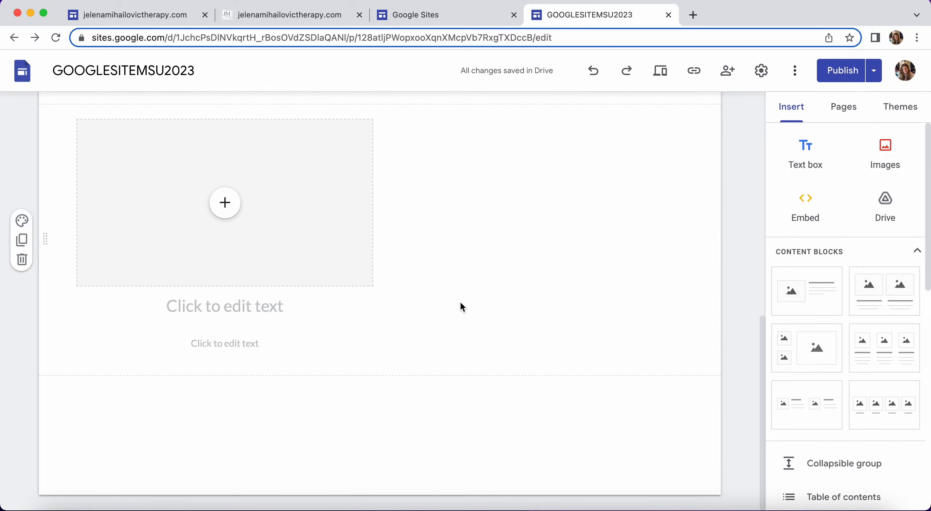
{"action": "scroll", "coordinate": [460, 300], "scroll_direction": "up", "scroll_amount": 10}
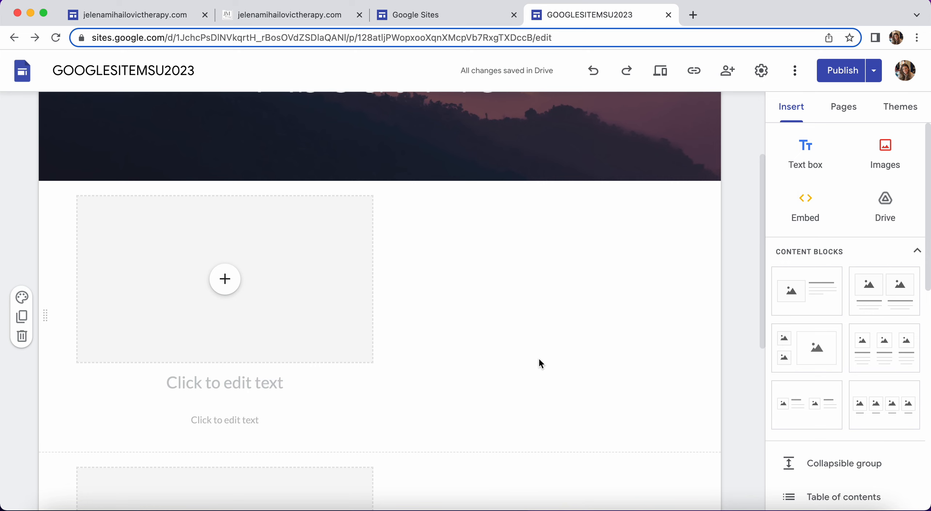
{"action": "scroll", "coordinate": [539, 357], "scroll_direction": "up", "scroll_amount": 4}
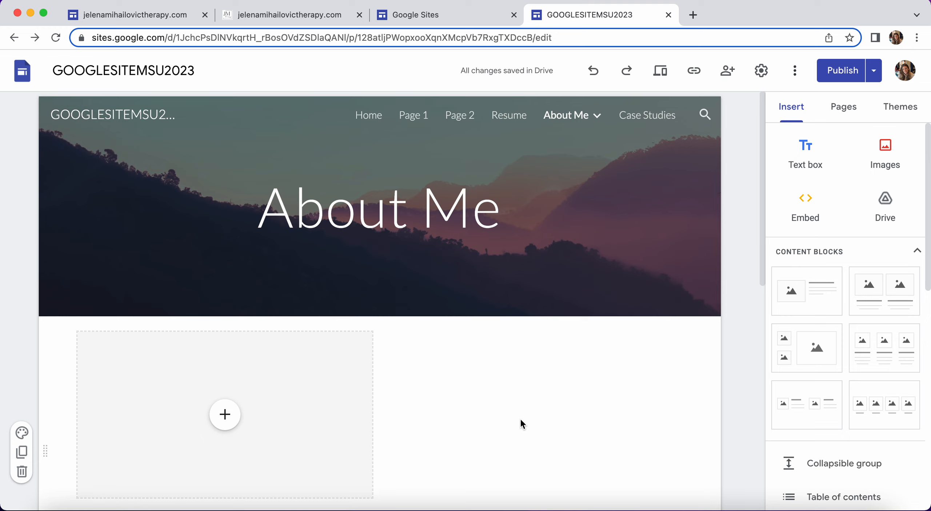
Fill the first image placeholder with the "Create with Canva" PDF from the ADP Center Resources shared drive, in Administrator's presentation folder
{"action": "scroll", "coordinate": [509, 404], "scroll_direction": "down", "scroll_amount": 4}
{"action": "left_click", "coordinate": [225, 274]}
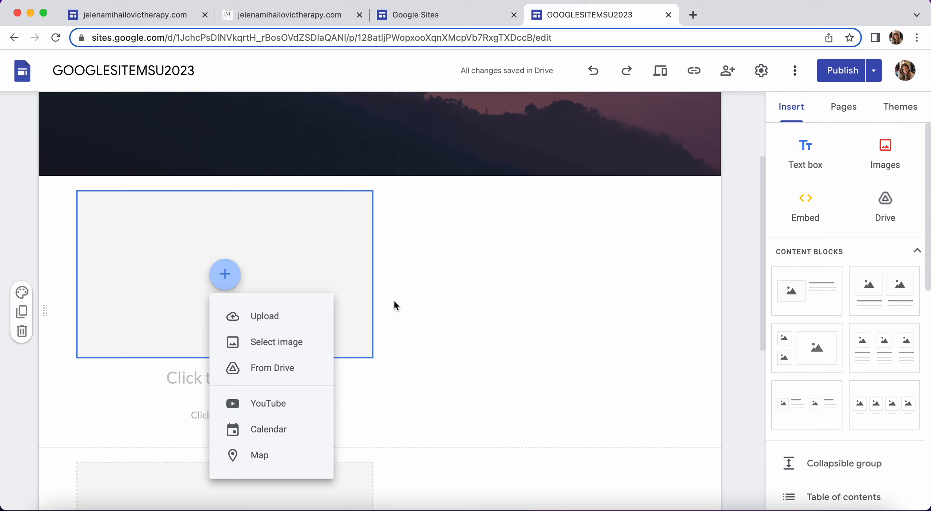
{"action": "left_click", "coordinate": [265, 366]}
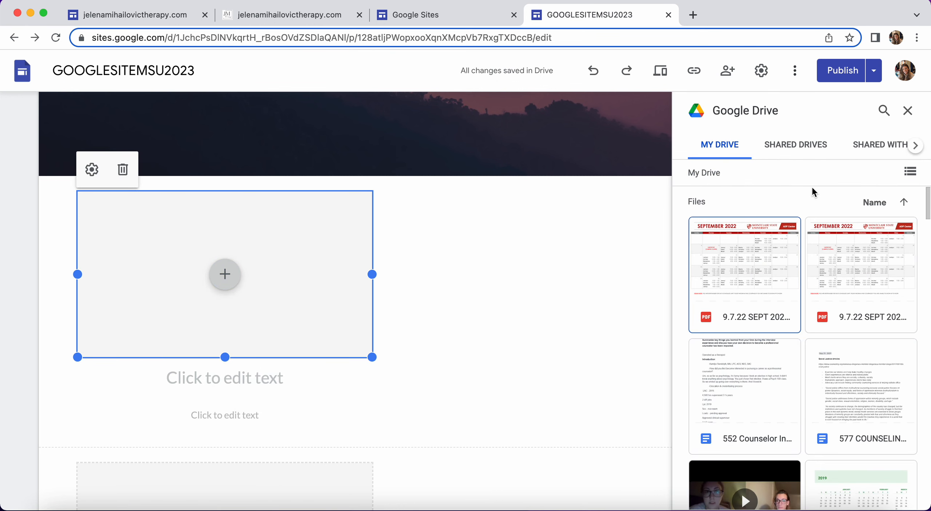
{"action": "left_click", "coordinate": [801, 152]}
{"action": "left_click", "coordinate": [758, 280]}
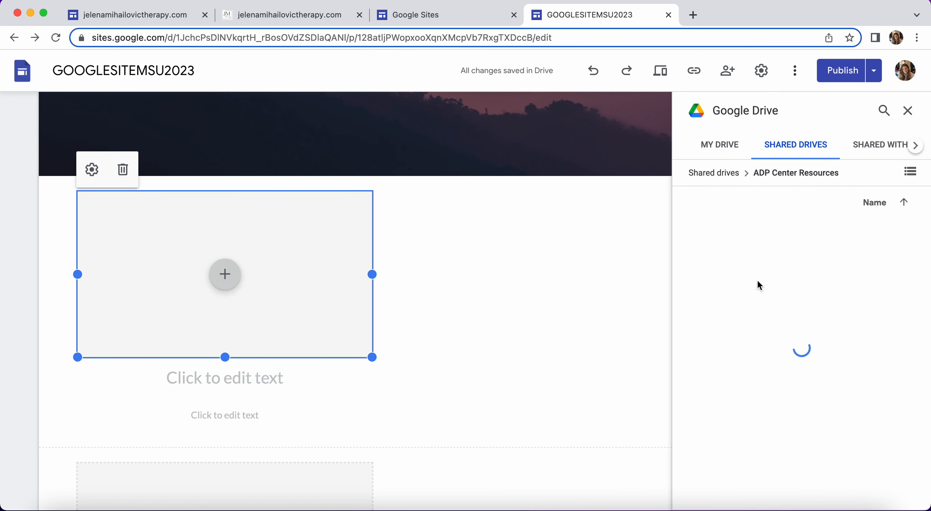
{"action": "left_click", "coordinate": [757, 241]}
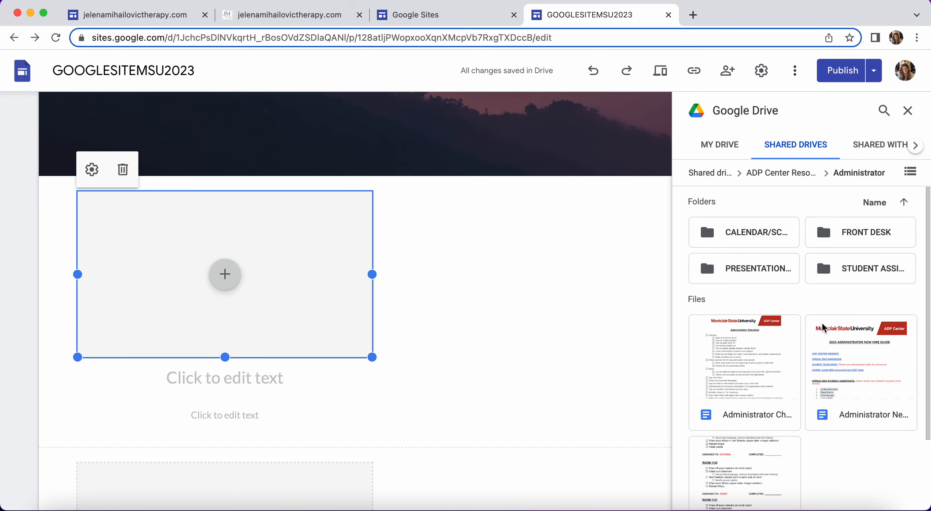
{"action": "left_click", "coordinate": [770, 277]}
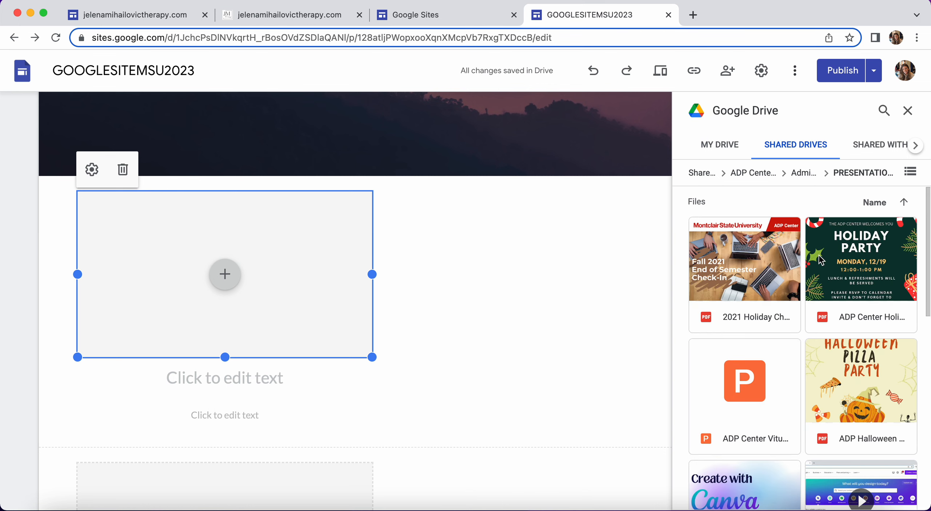
{"action": "scroll", "coordinate": [811, 269], "scroll_direction": "down", "scroll_amount": 5}
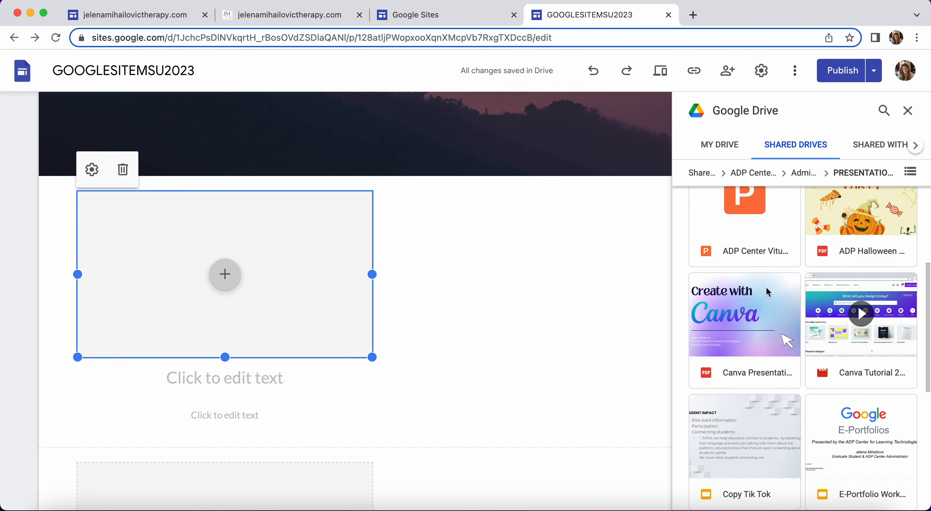
{"action": "left_click", "coordinate": [767, 291]}
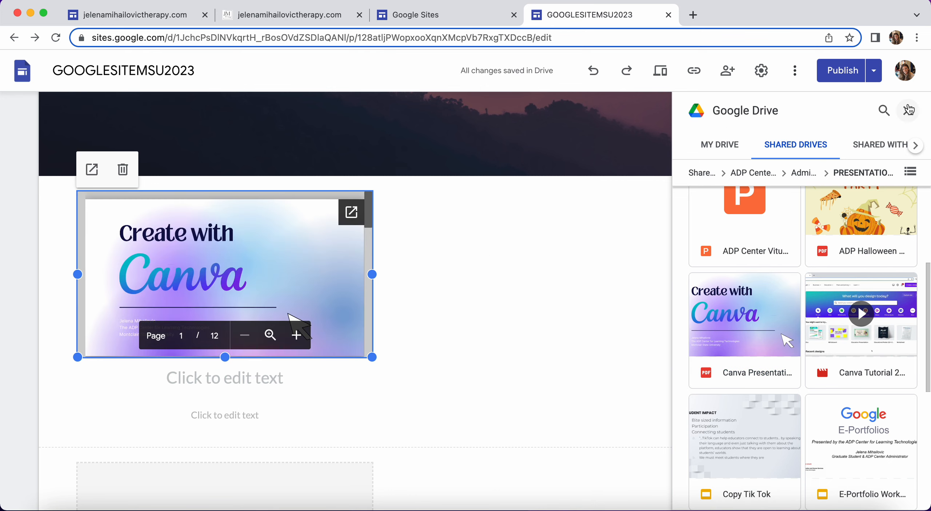
{"action": "left_click", "coordinate": [909, 109]}
Make the group containing the Canva presentation and its text boxes slightly taller
{"action": "scroll", "coordinate": [456, 297], "scroll_direction": "up", "scroll_amount": 4}
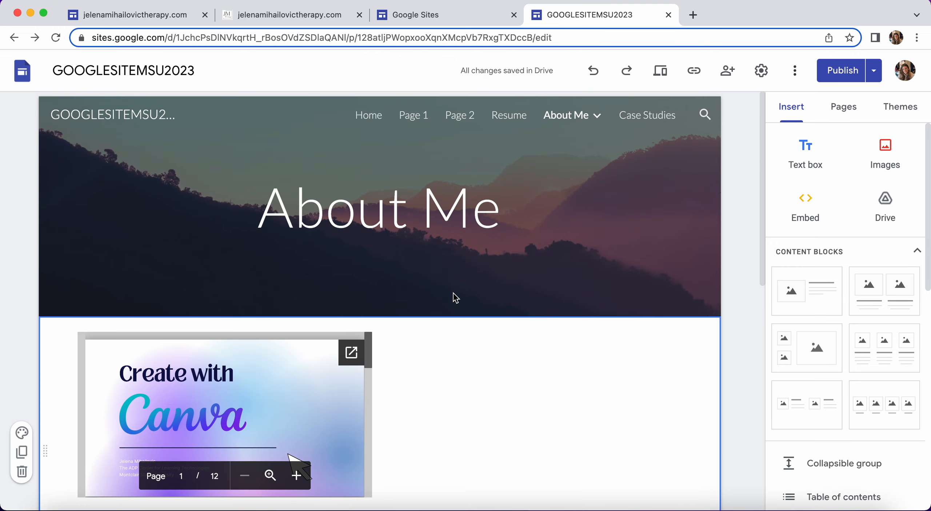
{"action": "scroll", "coordinate": [455, 297], "scroll_direction": "down", "scroll_amount": 5}
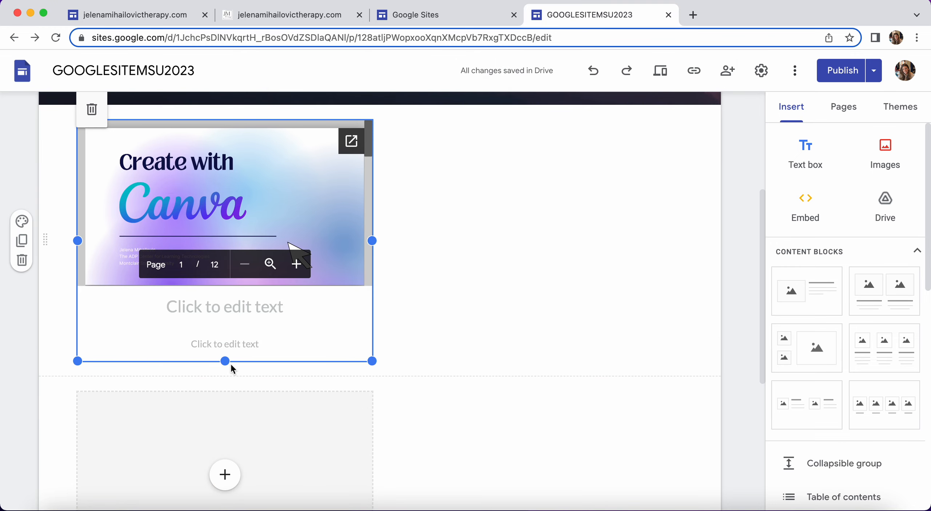
{"action": "mouse_move", "coordinate": [226, 361]}
{"action": "left_mouse_down"}
{"action": "mouse_move", "coordinate": [227, 482]}
{"action": "mouse_move", "coordinate": [226, 365]}
{"action": "left_mouse_up"}
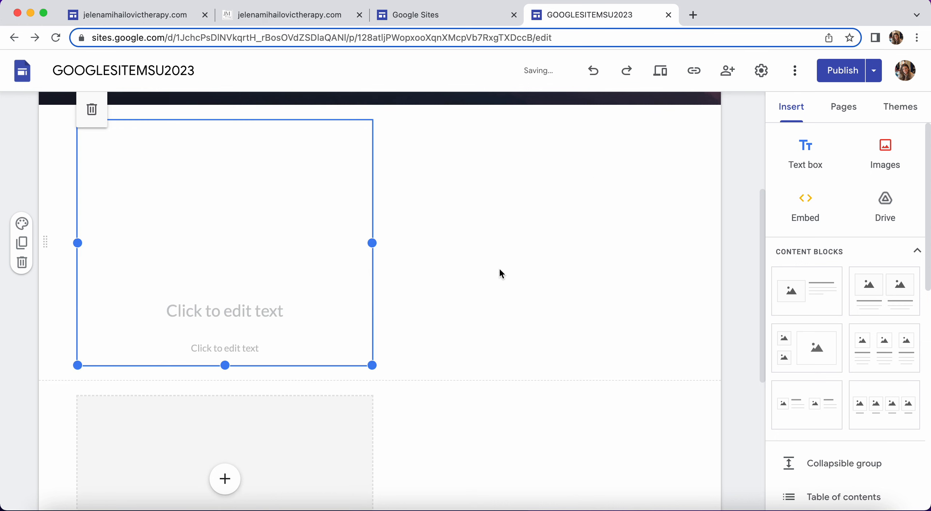
{"action": "left_click", "coordinate": [441, 249]}
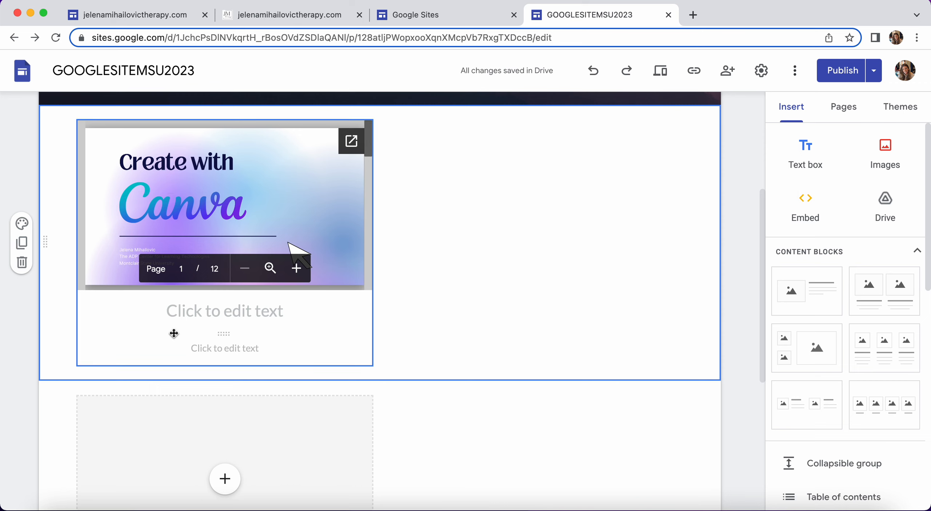
Enter "Presentation on Canva" as the heading beneath the embedded presentation
{"action": "left_click", "coordinate": [212, 315]}
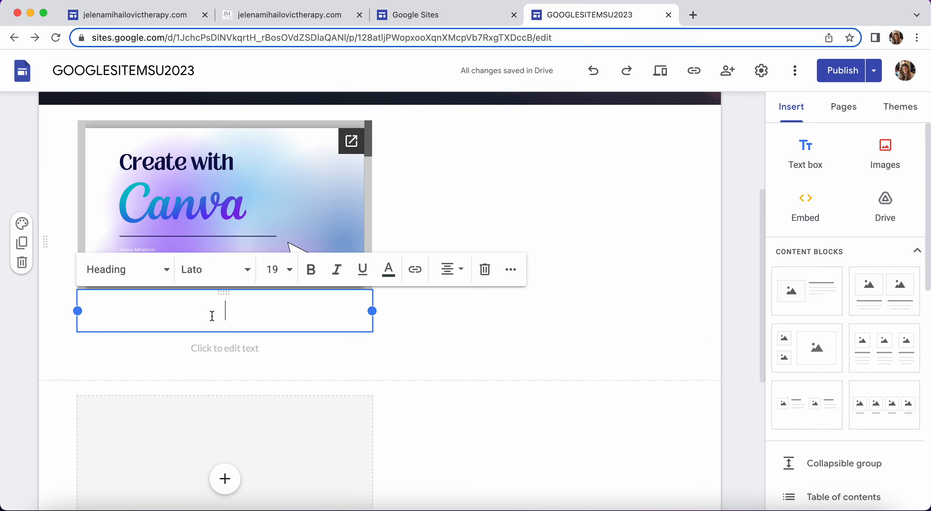
{"action": "type", "text": "Presentation"}
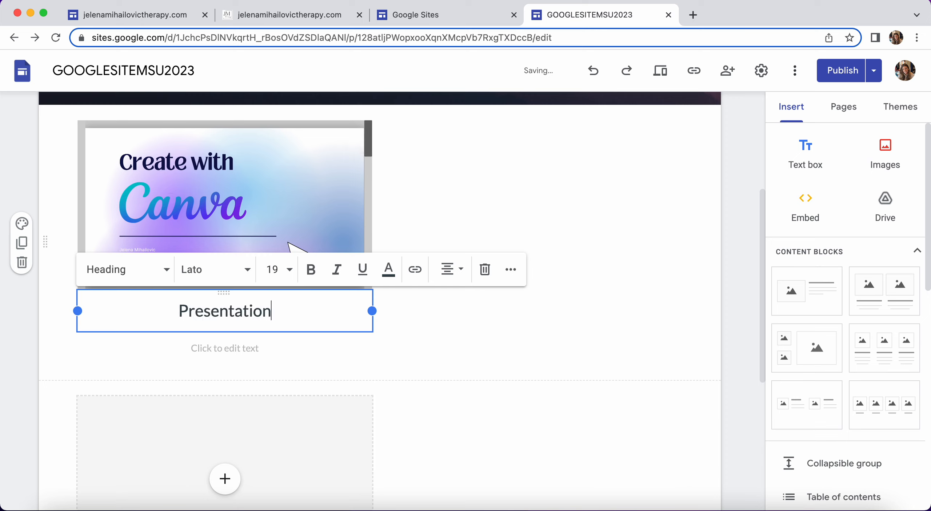
{"action": "type", "text": " on Canva"}
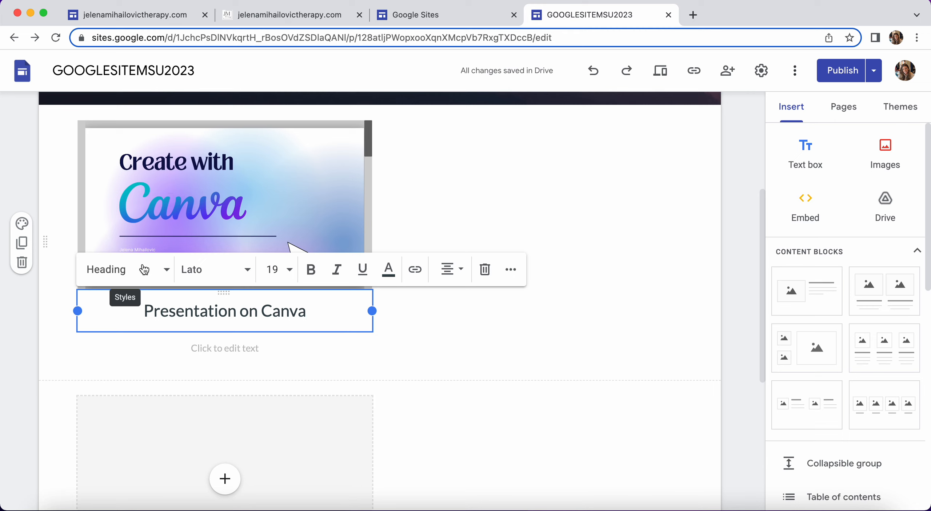
{"action": "left_click", "coordinate": [238, 361]}
Delete the heading and the smaller text box beneath the embedded Canva presentation
{"action": "left_click", "coordinate": [281, 312]}
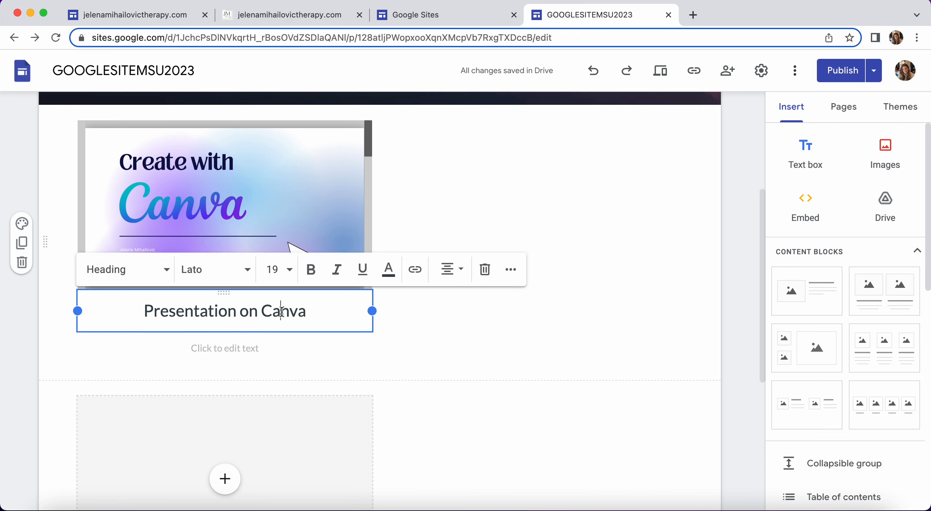
{"action": "key", "text": "BackSpace"}
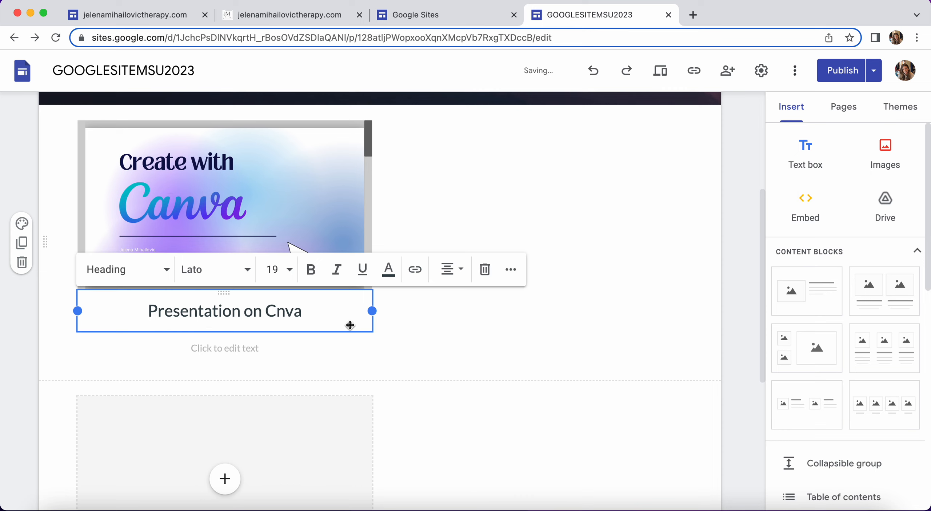
{"action": "left_click", "coordinate": [483, 274]}
{"action": "left_click", "coordinate": [291, 304]}
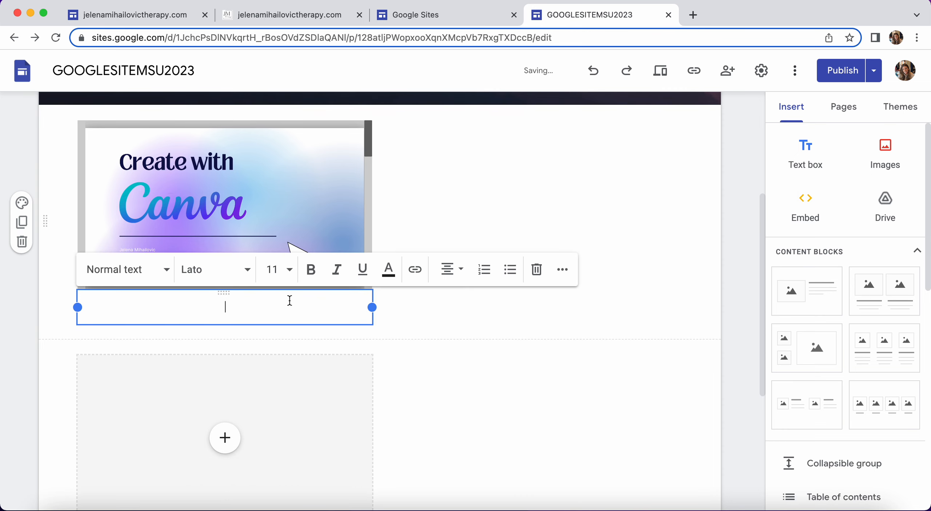
{"action": "left_click", "coordinate": [312, 321]}
{"action": "left_click", "coordinate": [312, 321]}
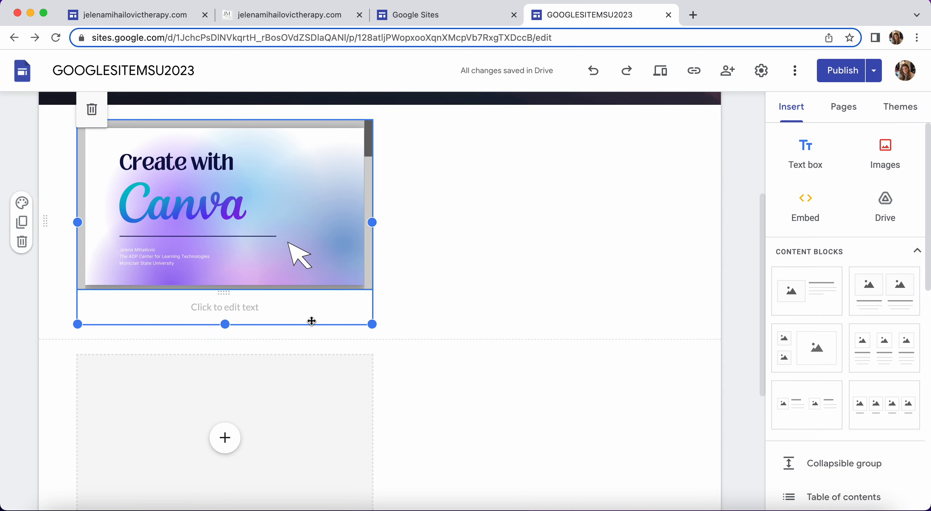
{"action": "left_click", "coordinate": [312, 323]}
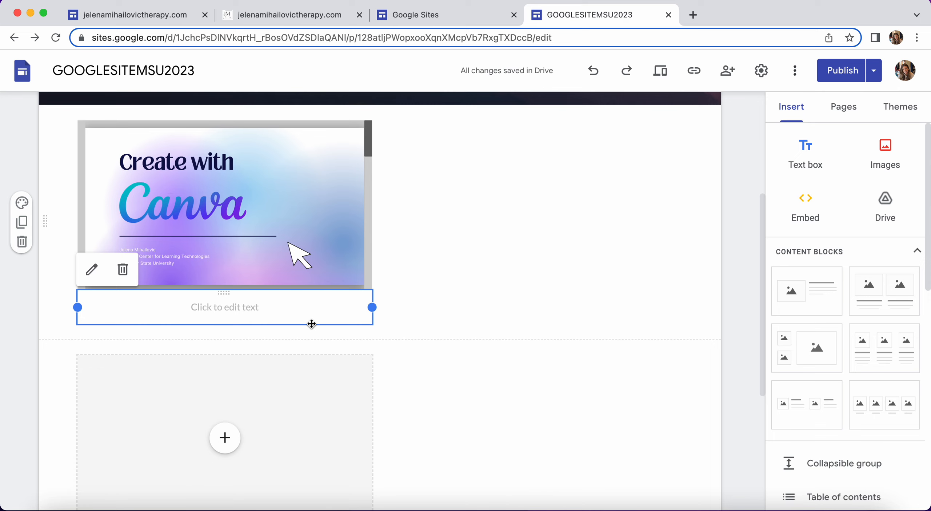
{"action": "left_click", "coordinate": [123, 269]}
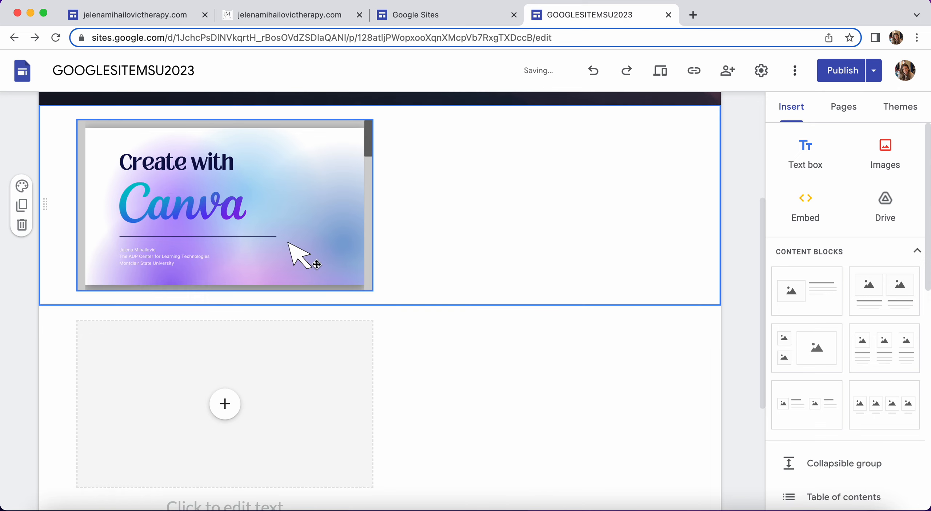
{"action": "left_click", "coordinate": [399, 407]}
Preview the About Me page with its embedded Canva presentation and return to editing
{"action": "scroll", "coordinate": [405, 185], "scroll_direction": "up", "scroll_amount": 2}
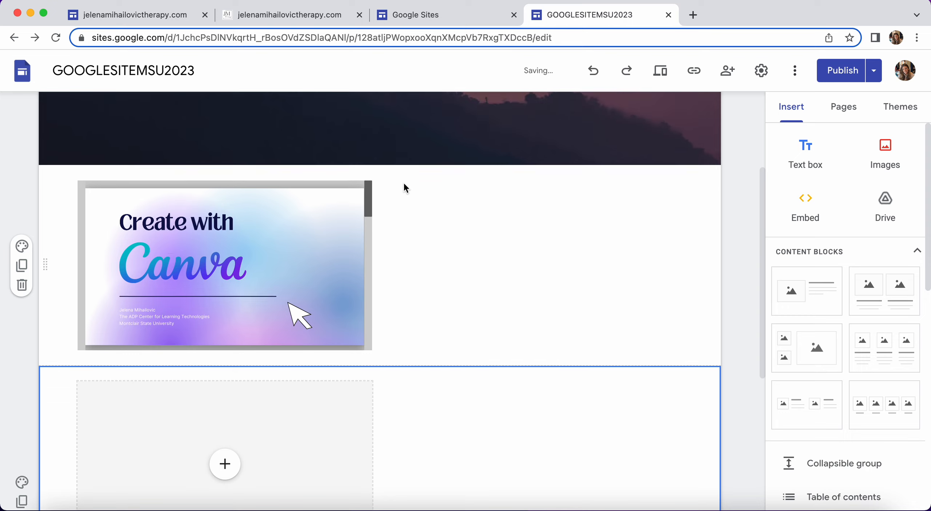
{"action": "left_click", "coordinate": [666, 71]}
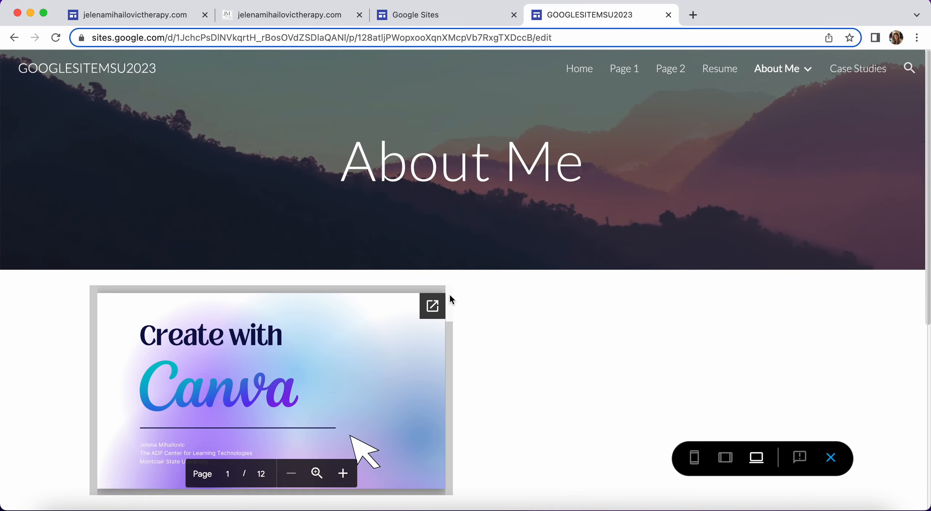
{"action": "scroll", "coordinate": [450, 293], "scroll_direction": "down", "scroll_amount": 2}
{"action": "scroll", "coordinate": [449, 293], "scroll_direction": "up", "scroll_amount": 3}
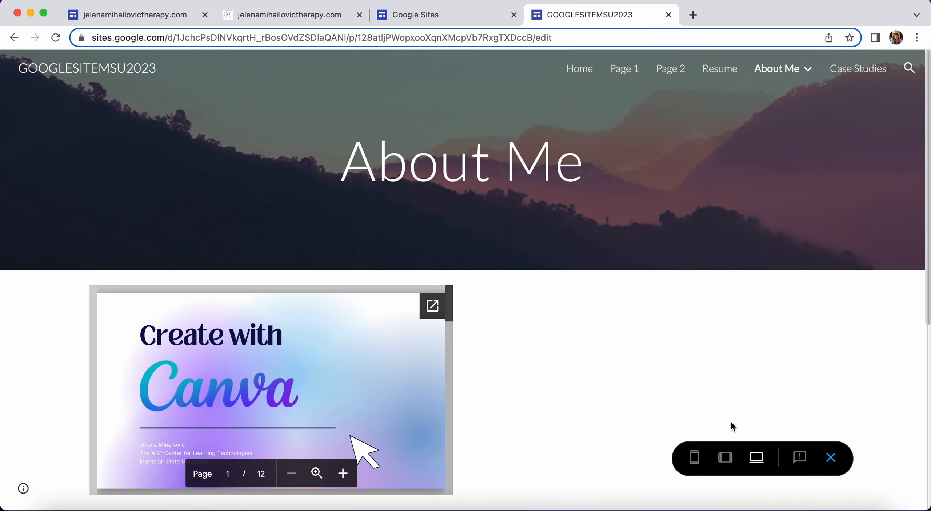
{"action": "left_click", "coordinate": [831, 457]}
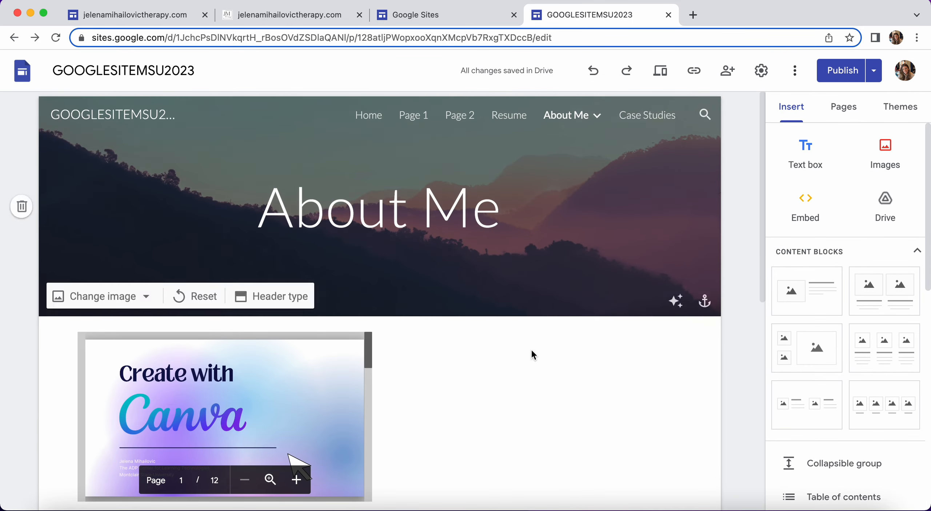
Move the second image-and-text group up beside the embedded Canva presentation
{"action": "scroll", "coordinate": [531, 354], "scroll_direction": "down", "scroll_amount": 3}
{"action": "scroll", "coordinate": [480, 343], "scroll_direction": "down", "scroll_amount": 1}
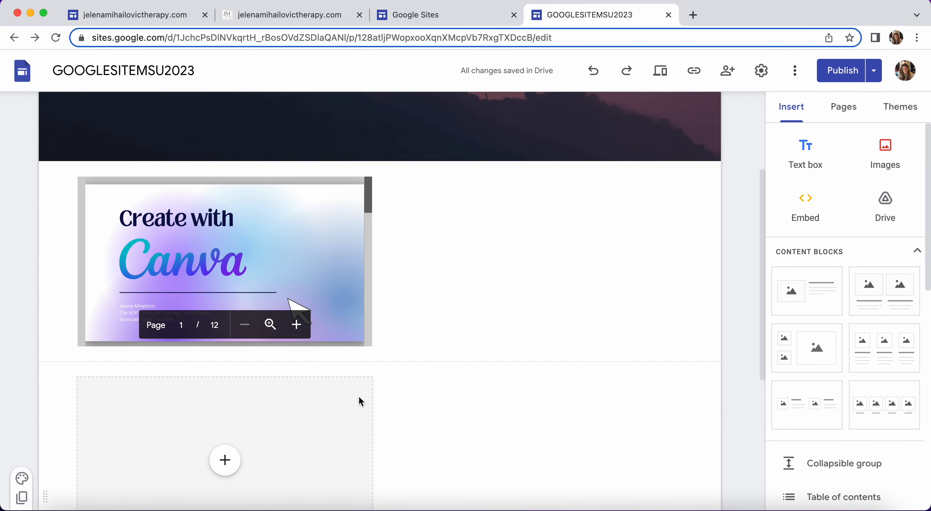
{"action": "left_click_drag", "start_coordinate": [360, 401], "coordinate": [509, 279]}
Delete the heading and the smaller text box beneath the second image placeholder
{"action": "left_click", "coordinate": [513, 366]}
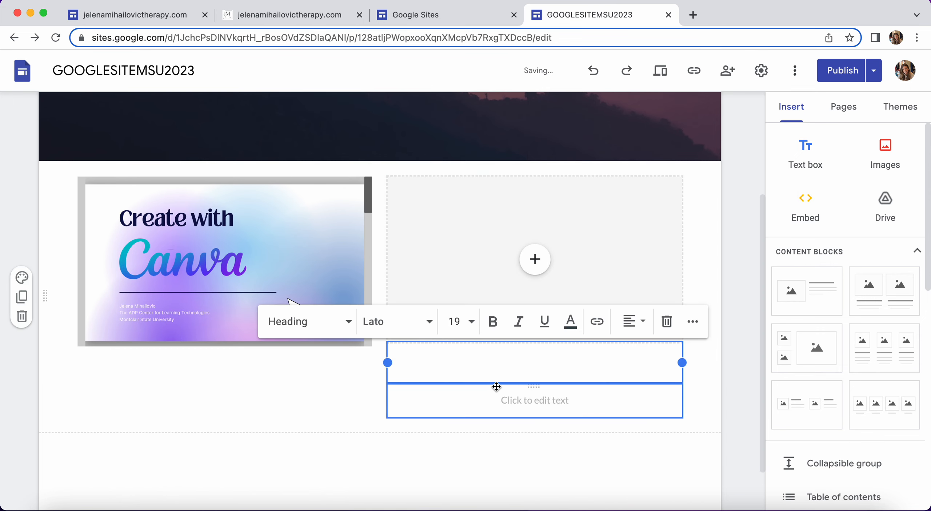
{"action": "key", "text": "super+shift+l"}
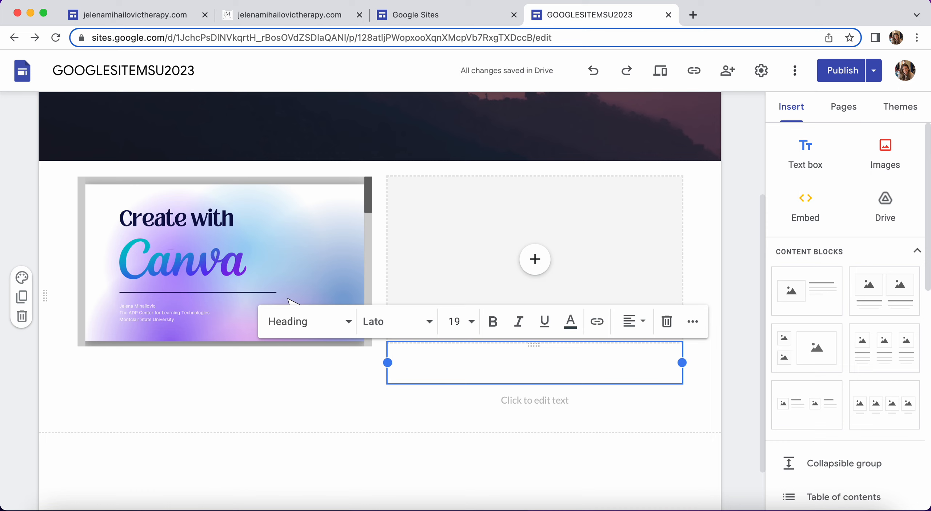
{"action": "left_click", "coordinate": [667, 321]}
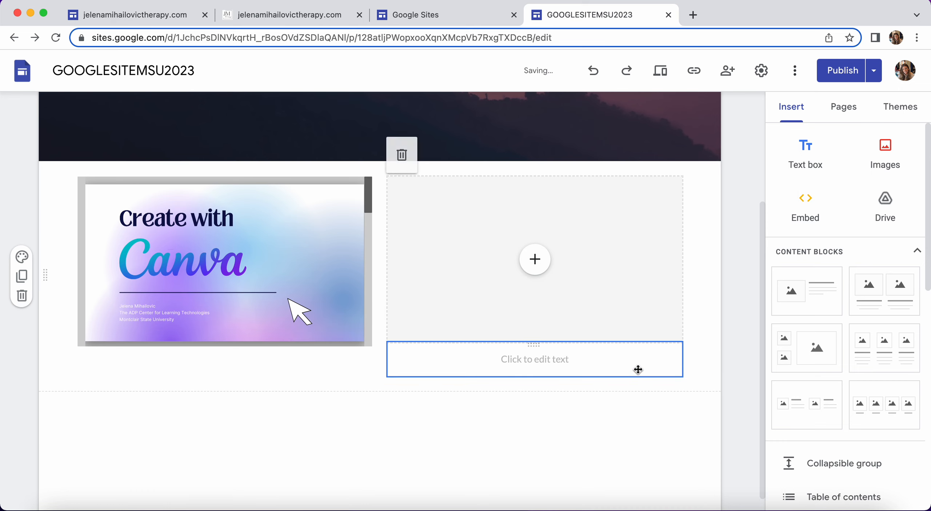
{"action": "left_click", "coordinate": [650, 373]}
{"action": "left_click", "coordinate": [651, 374]}
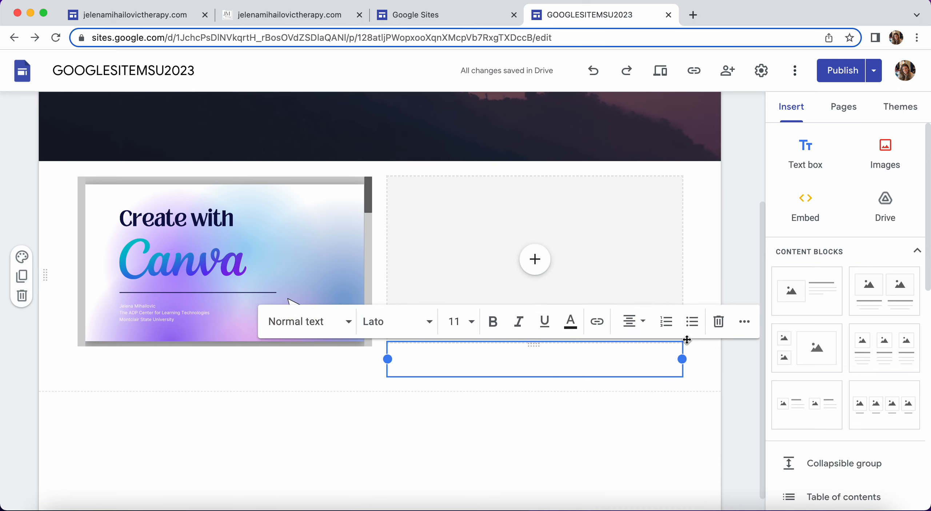
{"action": "left_click", "coordinate": [719, 321]}
For the empty placeholder, browse Drive to the presentations folder inside Administrator on the ADP Center Resources shared drive
{"action": "left_click", "coordinate": [535, 273]}
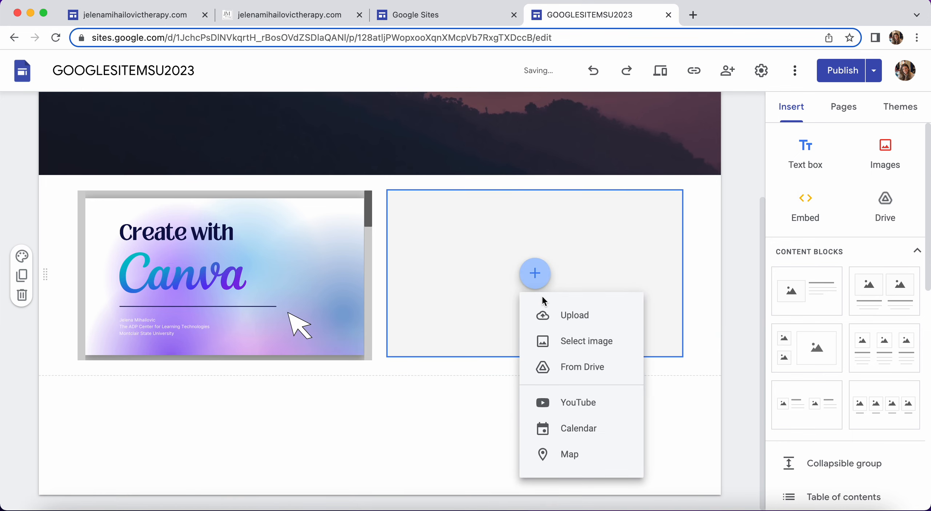
{"action": "left_click_drag", "start_coordinate": [552, 310], "coordinate": [584, 335]}
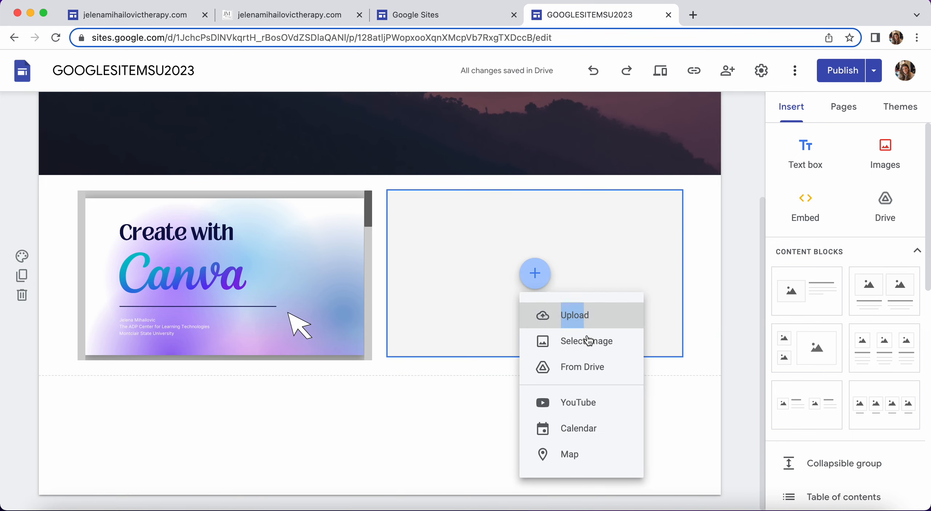
{"action": "left_click", "coordinate": [585, 367]}
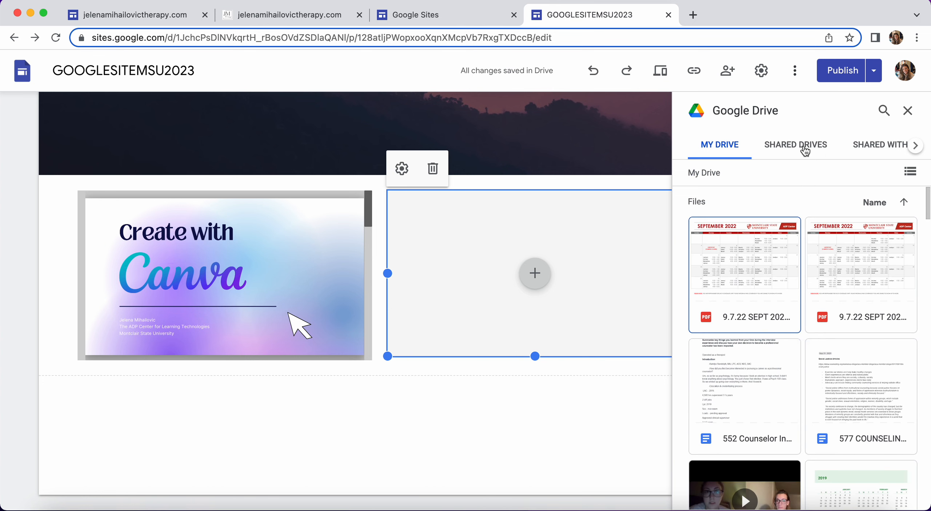
{"action": "left_click", "coordinate": [782, 155]}
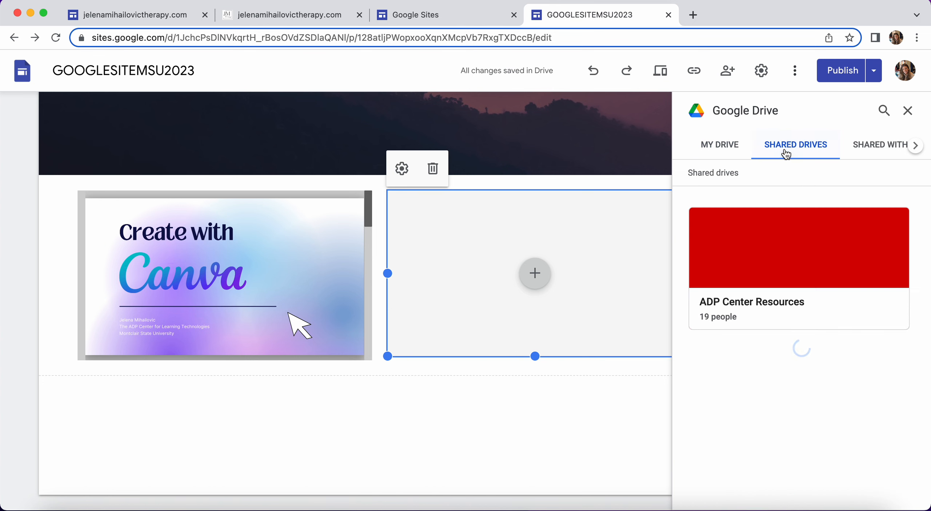
{"action": "left_click", "coordinate": [753, 271]}
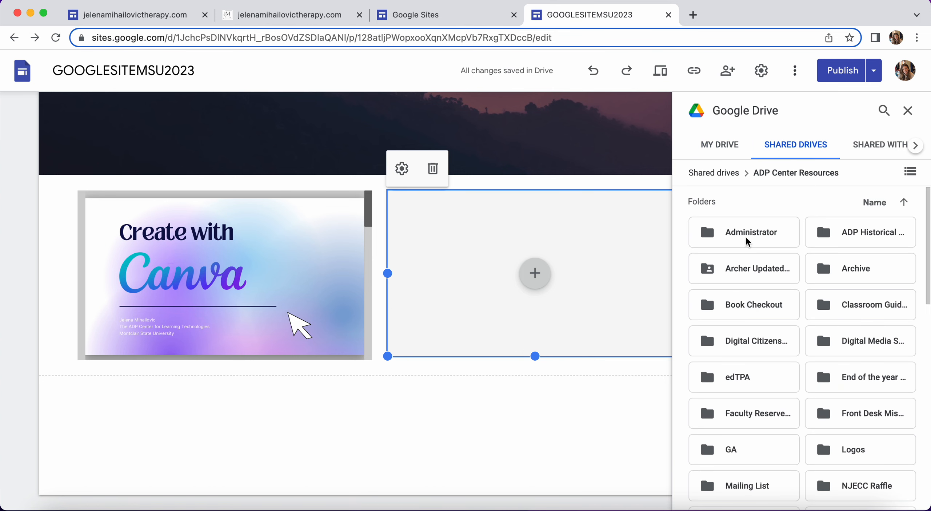
{"action": "double_click", "coordinate": [747, 241]}
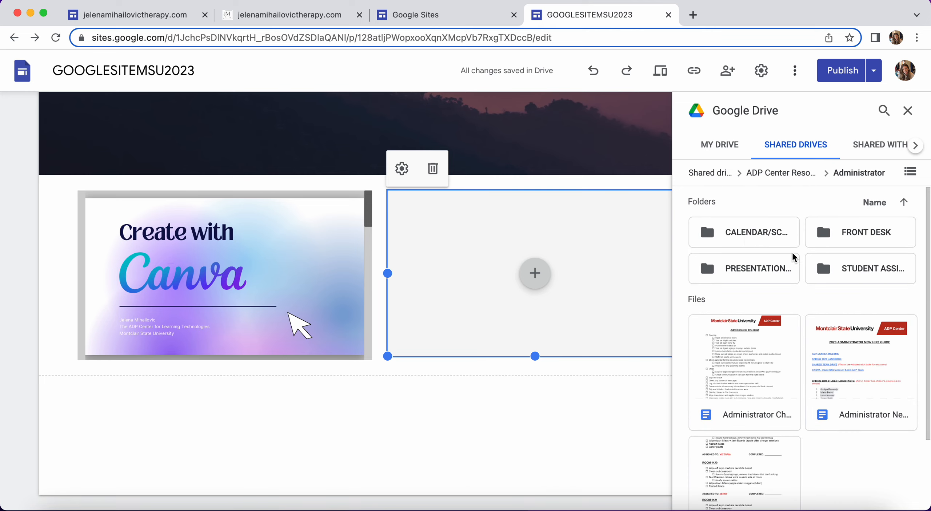
{"action": "double_click", "coordinate": [769, 267]}
Fill the empty placeholder with the E-Portfolio Workshop slides and close the Drive file browser
{"action": "scroll", "coordinate": [836, 364], "scroll_direction": "down", "scroll_amount": 5}
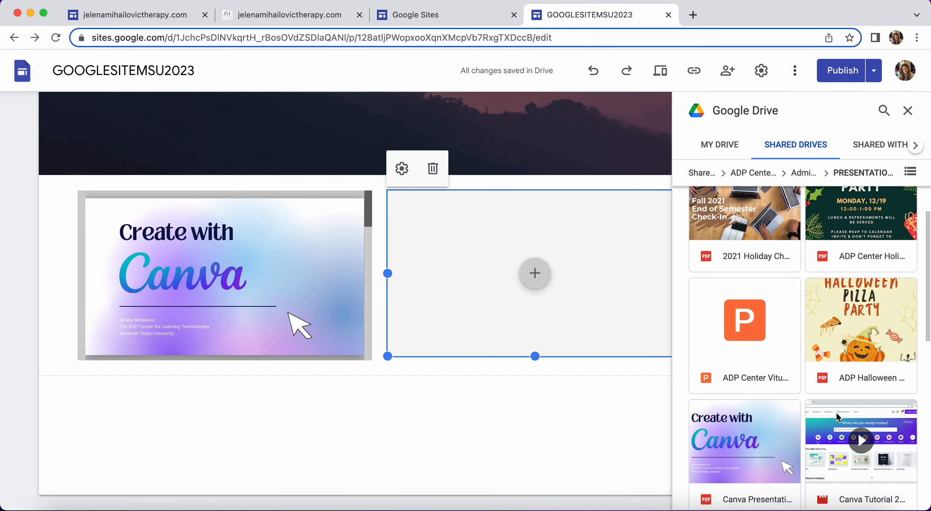
{"action": "scroll", "coordinate": [837, 414], "scroll_direction": "down", "scroll_amount": 3}
{"action": "scroll", "coordinate": [873, 327], "scroll_direction": "up", "scroll_amount": 1}
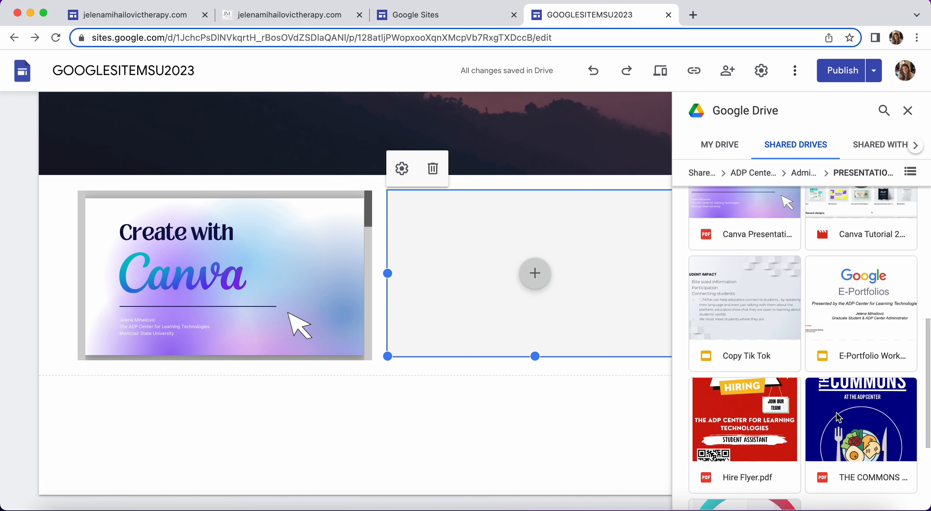
{"action": "left_click", "coordinate": [888, 287]}
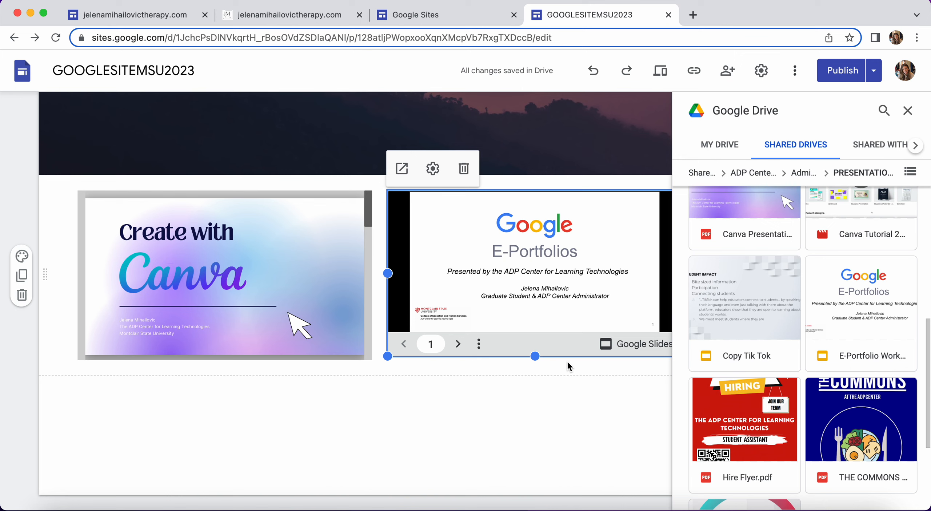
{"action": "left_click", "coordinate": [570, 382]}
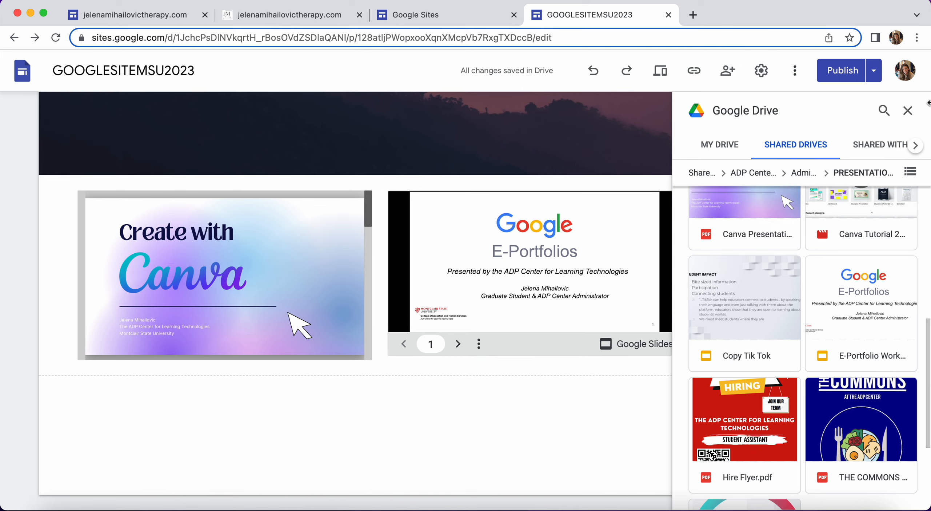
{"action": "left_click", "coordinate": [908, 110]}
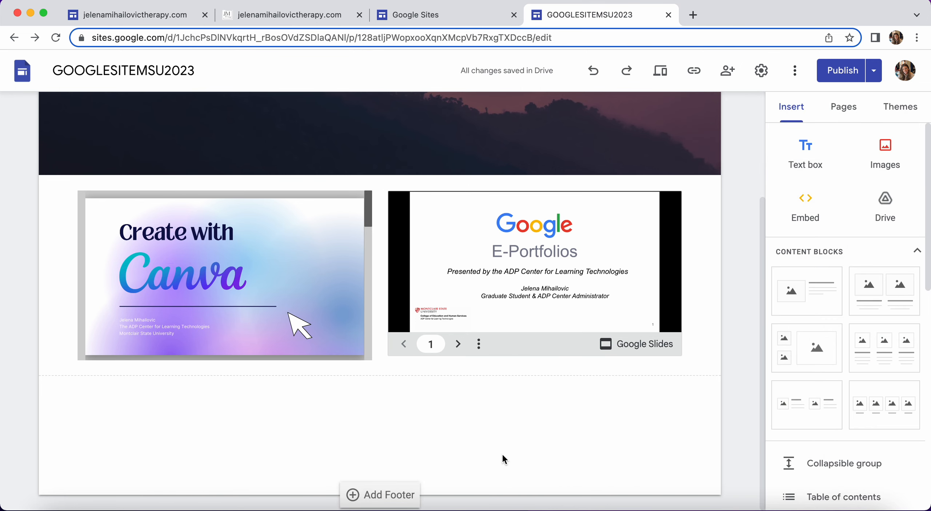
Preview the About Me page, look through the embedded Canva and E-Portfolio presentations, and return to editing
{"action": "left_click", "coordinate": [458, 345]}
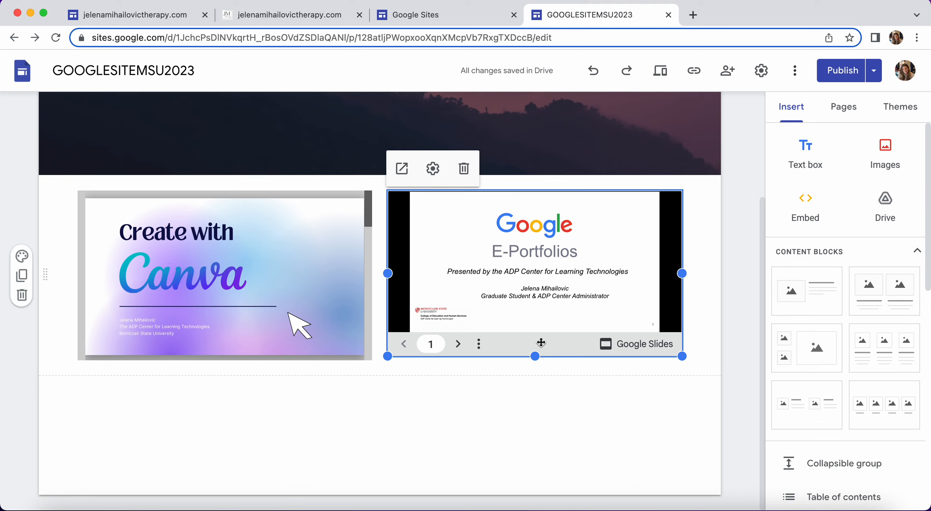
{"action": "left_click", "coordinate": [652, 64]}
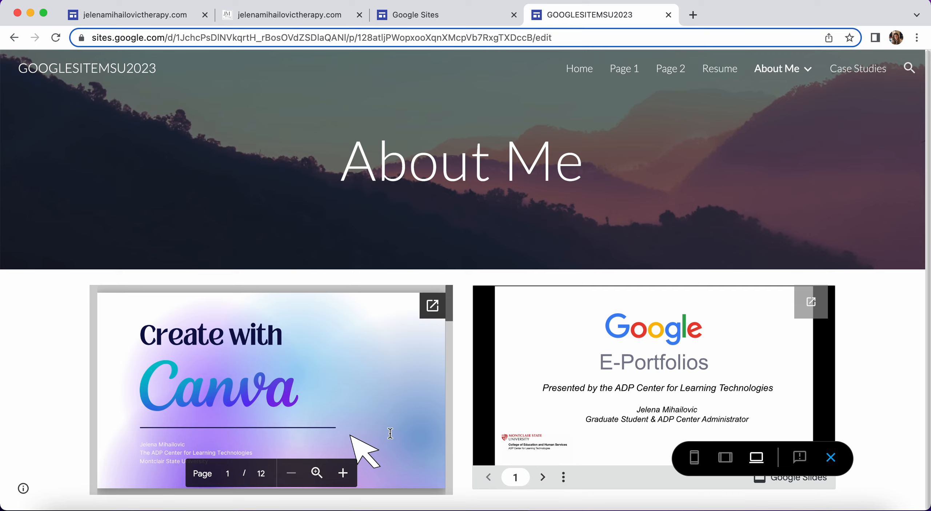
{"action": "scroll", "coordinate": [310, 406], "scroll_direction": "down", "scroll_amount": 1}
{"action": "scroll", "coordinate": [309, 406], "scroll_direction": "down", "scroll_amount": 10}
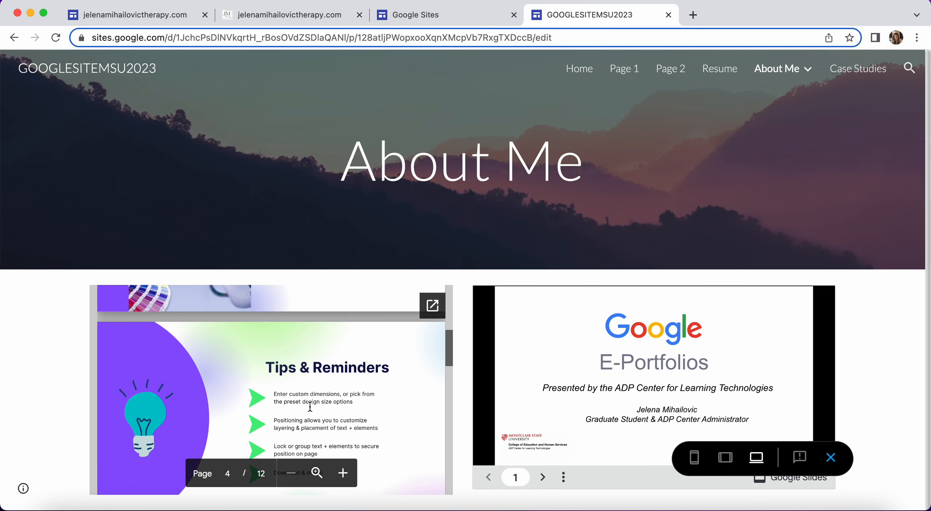
{"action": "scroll", "coordinate": [310, 406], "scroll_direction": "up", "scroll_amount": 10}
{"action": "left_click", "coordinate": [543, 477]}
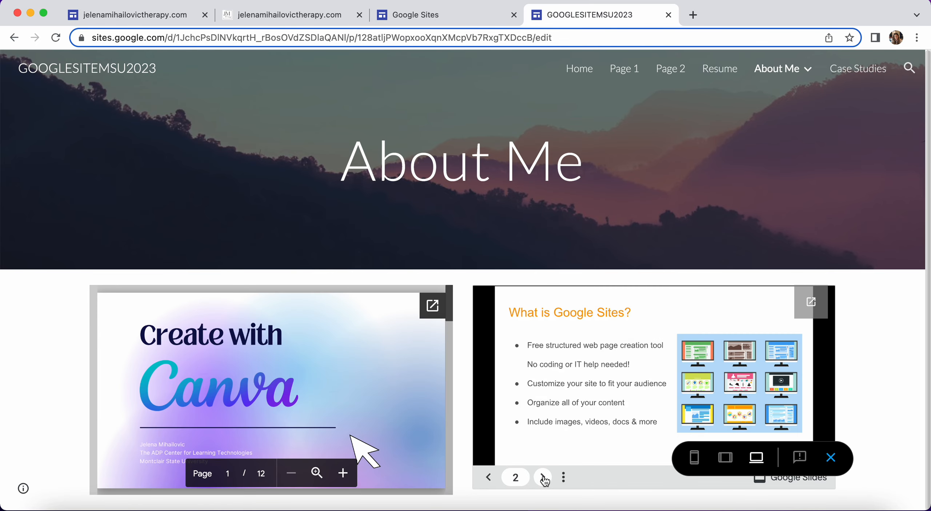
{"action": "left_click", "coordinate": [544, 478]}
{"action": "left_click", "coordinate": [544, 479]}
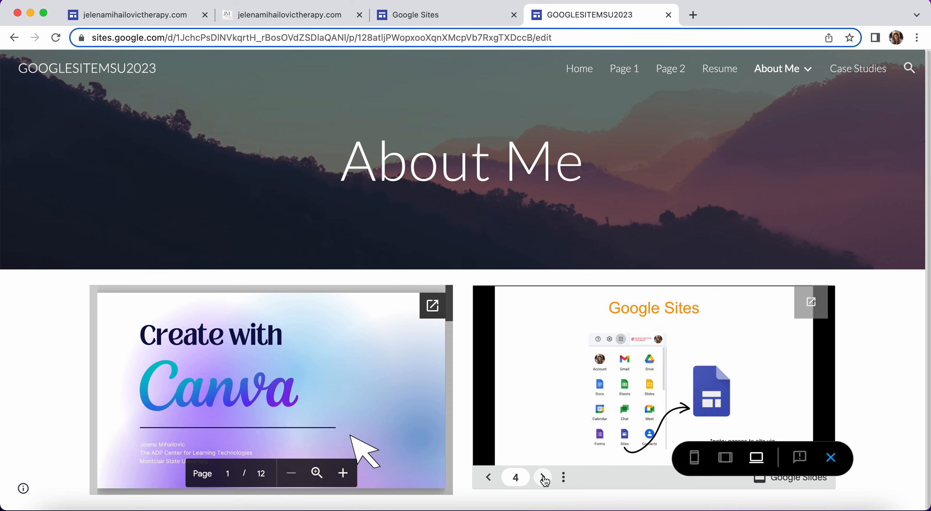
{"action": "left_click", "coordinate": [544, 479]}
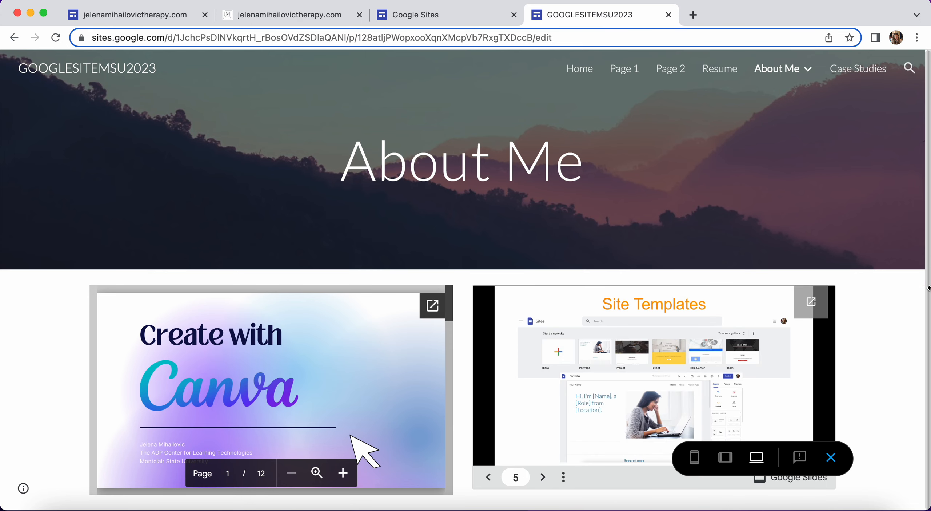
{"action": "left_click", "coordinate": [831, 459]}
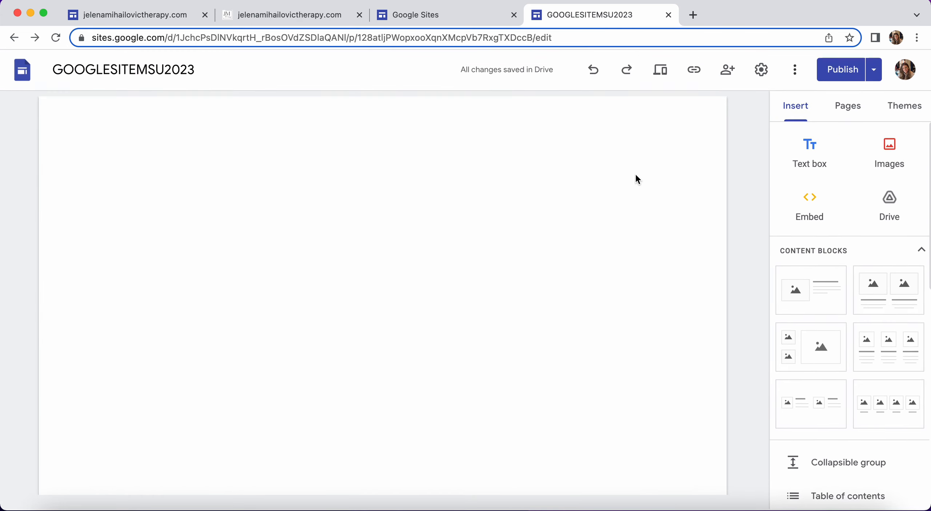
Add a new placeholder block beneath the two embedded presentations on the About Me page
{"action": "scroll", "coordinate": [682, 403], "scroll_direction": "down", "scroll_amount": 4}
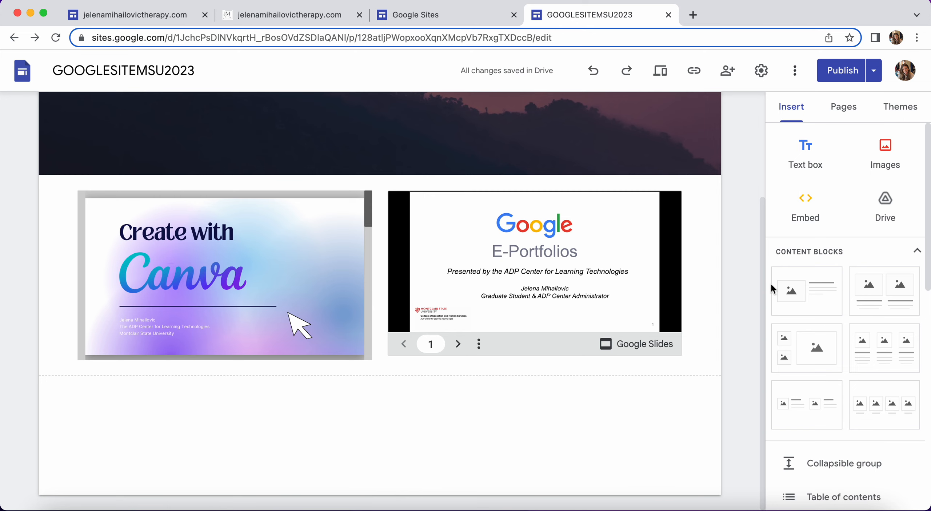
{"action": "scroll", "coordinate": [844, 328], "scroll_direction": "down", "scroll_amount": 5}
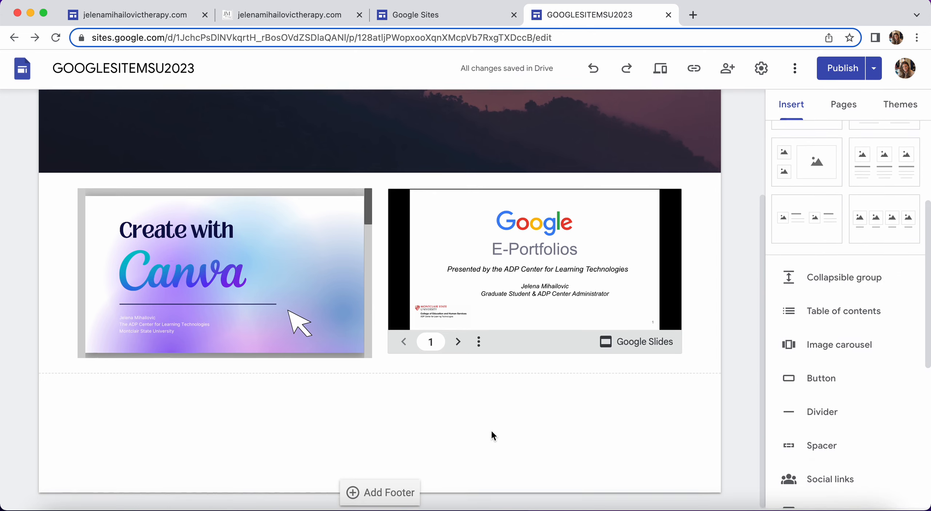
{"action": "scroll", "coordinate": [854, 385], "scroll_direction": "down", "scroll_amount": 5}
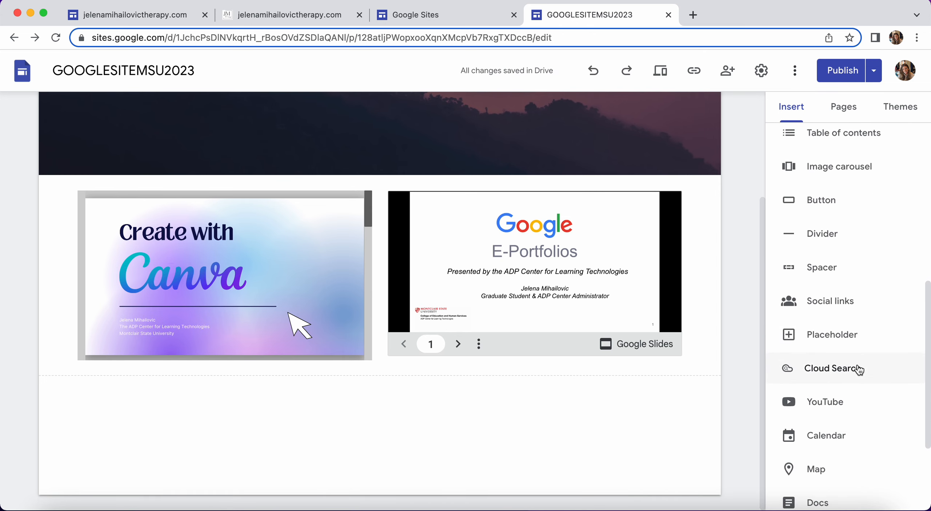
{"action": "left_click", "coordinate": [851, 334]}
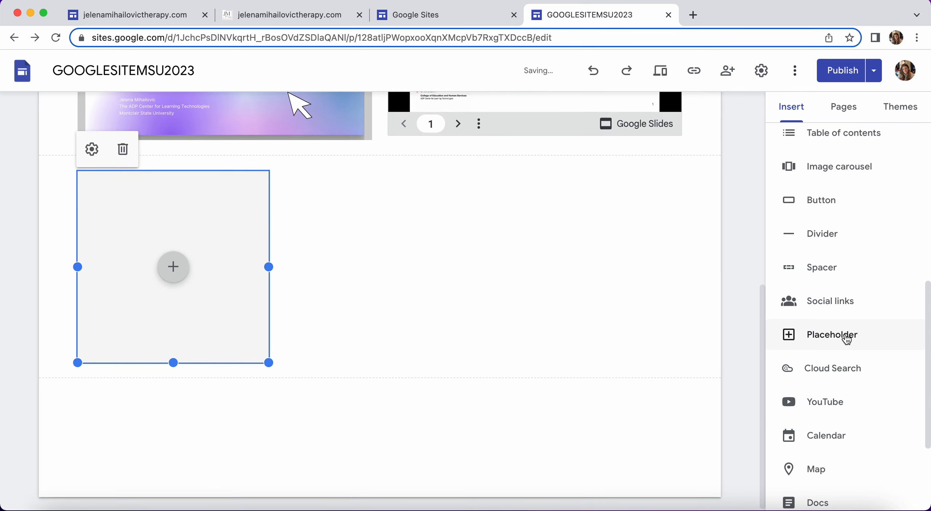
Browse the My Drive files available for filling the new placeholder, then close the file browser
{"action": "left_click", "coordinate": [174, 264]}
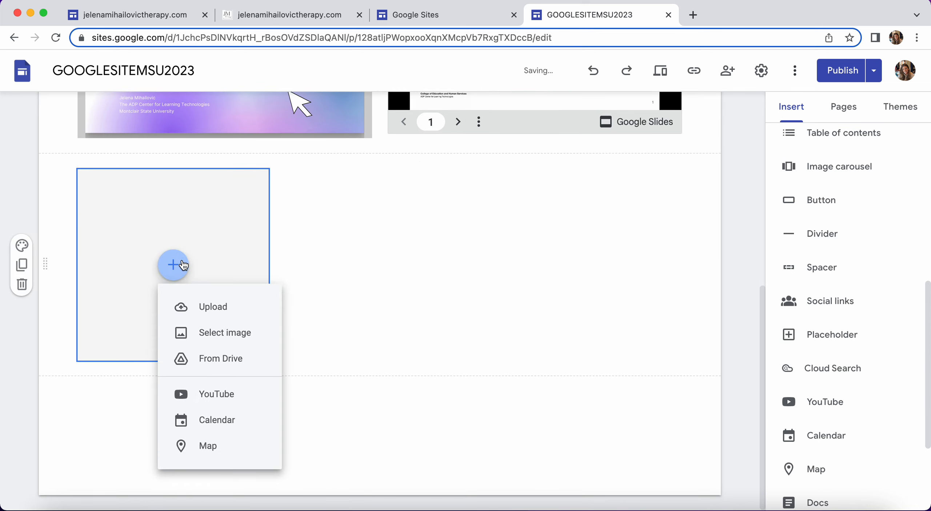
{"action": "left_click", "coordinate": [260, 366]}
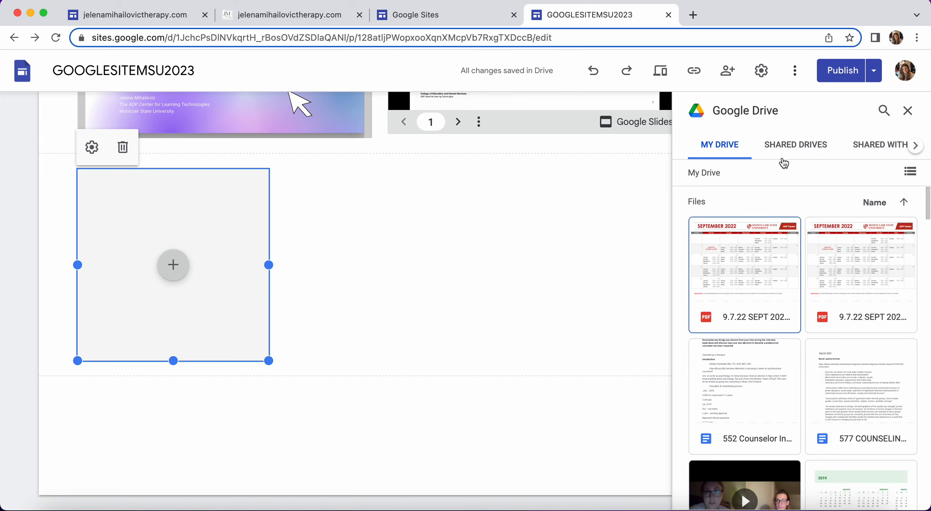
{"action": "scroll", "coordinate": [778, 350], "scroll_direction": "down", "scroll_amount": 5}
{"action": "scroll", "coordinate": [779, 350], "scroll_direction": "down", "scroll_amount": 8}
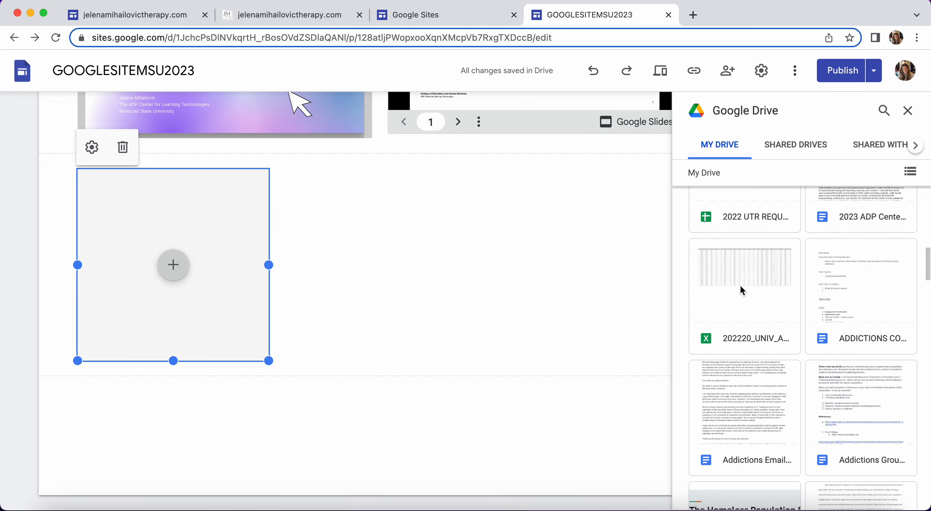
{"action": "left_click", "coordinate": [908, 110]}
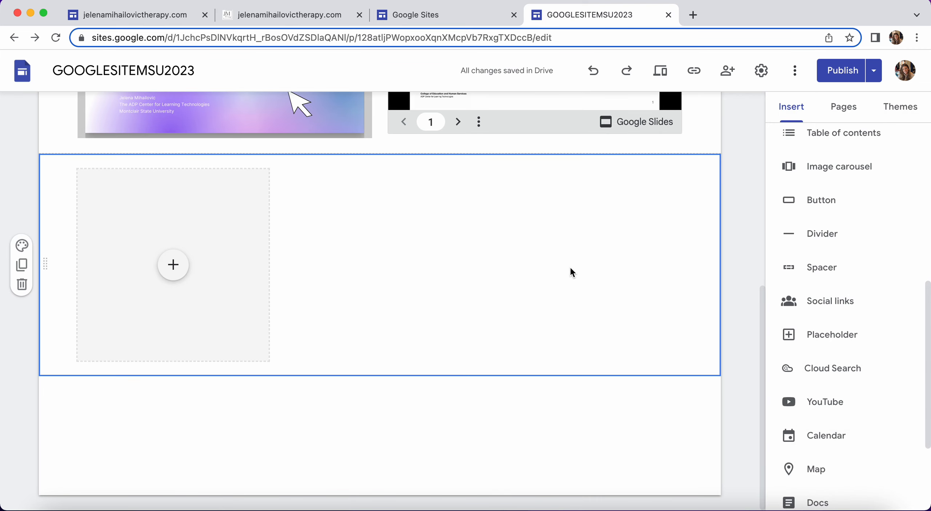
Switch to Google Drive from the Google Sites home page and view the options for creating and uploading files
{"action": "scroll", "coordinate": [570, 266], "scroll_direction": "up", "scroll_amount": 10}
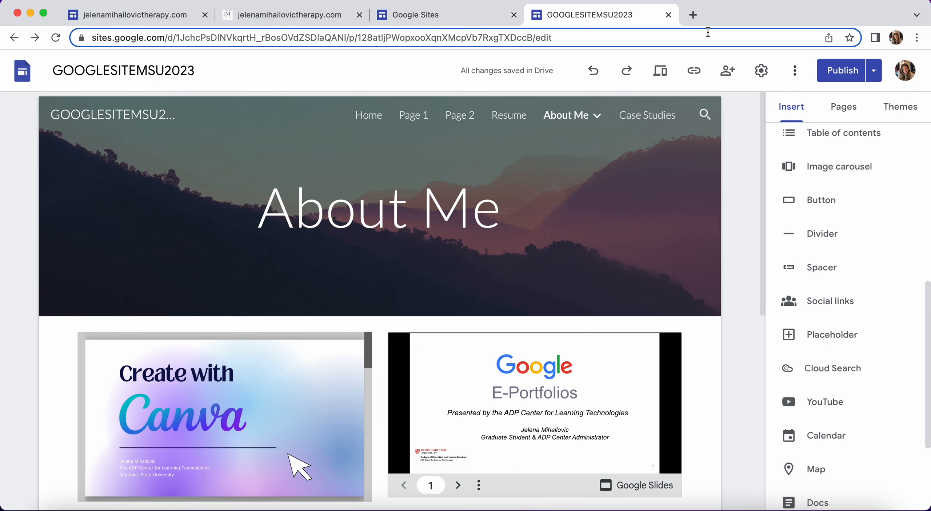
{"action": "left_click", "coordinate": [906, 71]}
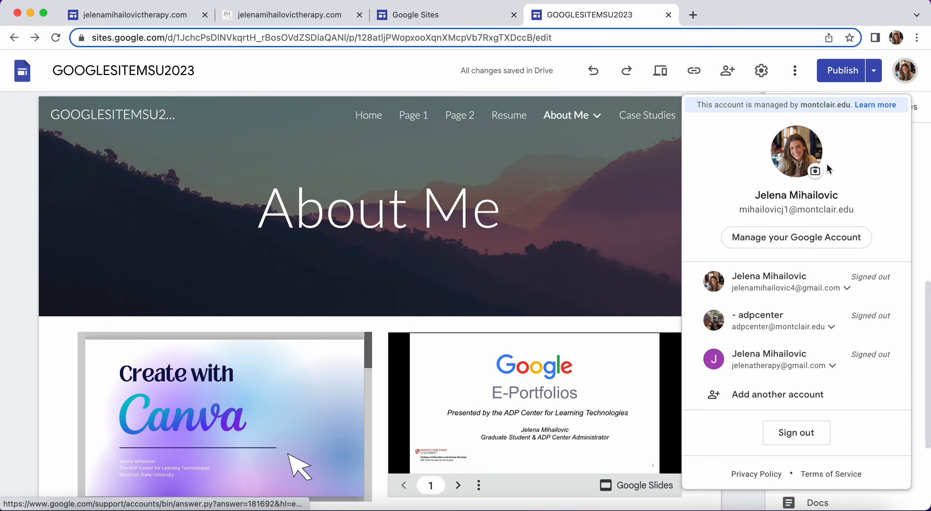
{"action": "left_click", "coordinate": [475, 13]}
{"action": "left_click", "coordinate": [801, 72]}
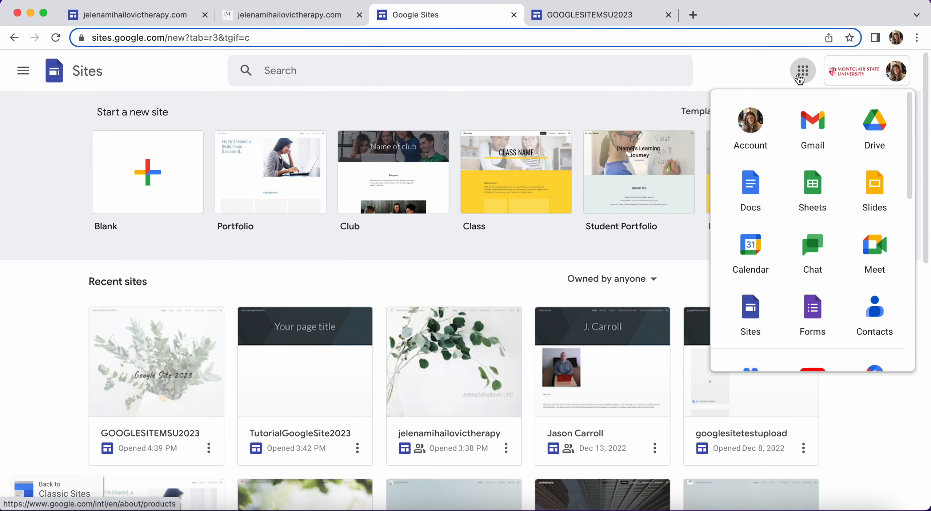
{"action": "left_click", "coordinate": [874, 132]}
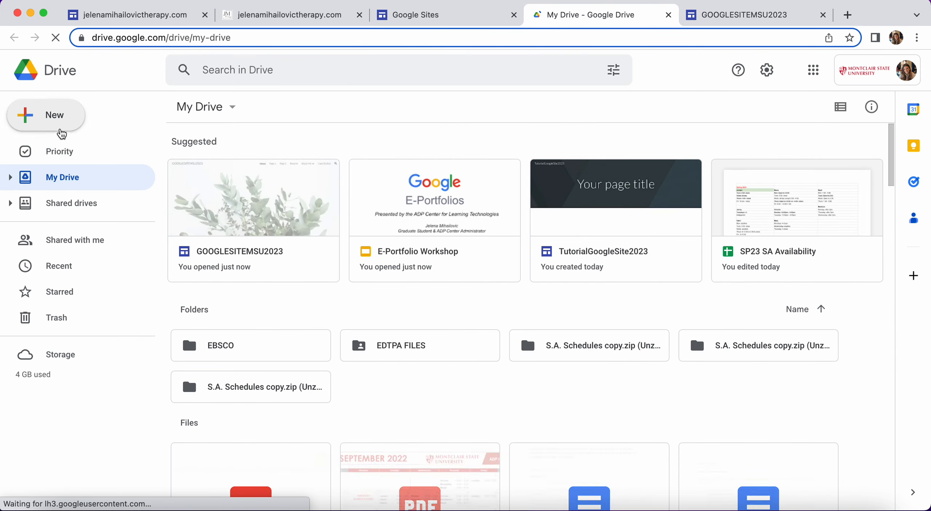
{"action": "left_click", "coordinate": [55, 115]}
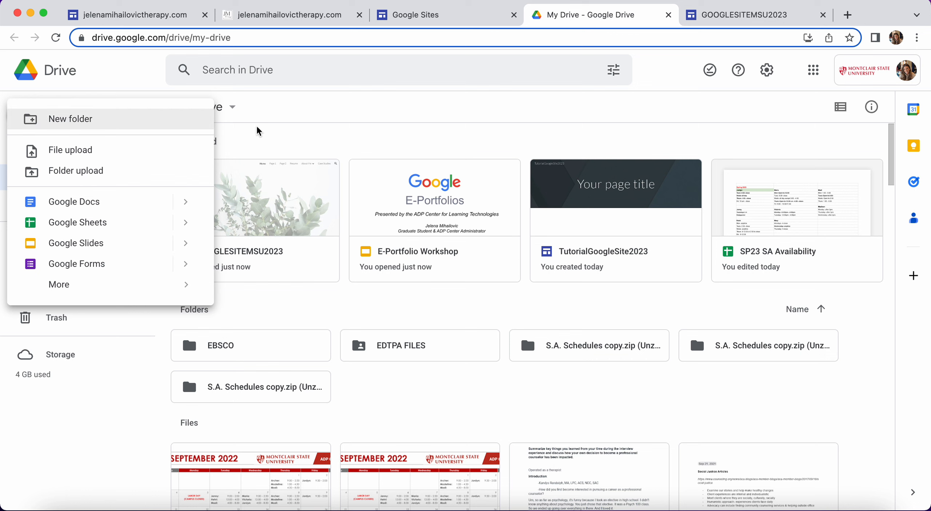
{"action": "left_click", "coordinate": [385, 142]}
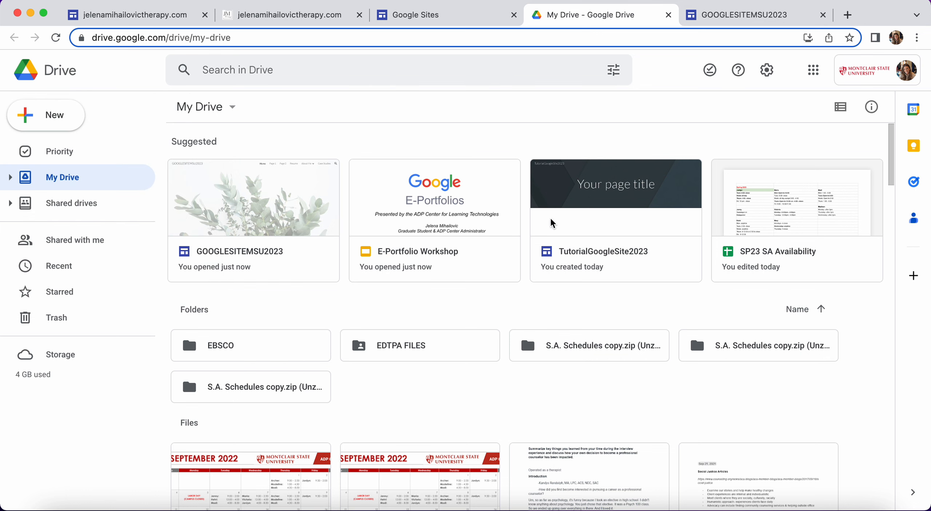
Open the E-Portfolio Workshop presentation from Drive and review its sharing settings, including who has access and the suggestions for adding people
{"action": "left_click", "coordinate": [476, 193]}
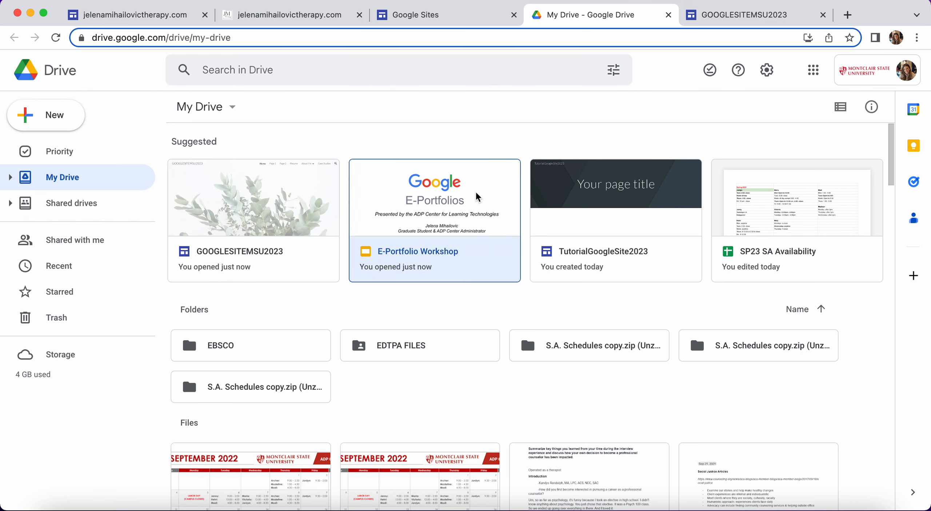
{"action": "double_click", "coordinate": [450, 185]}
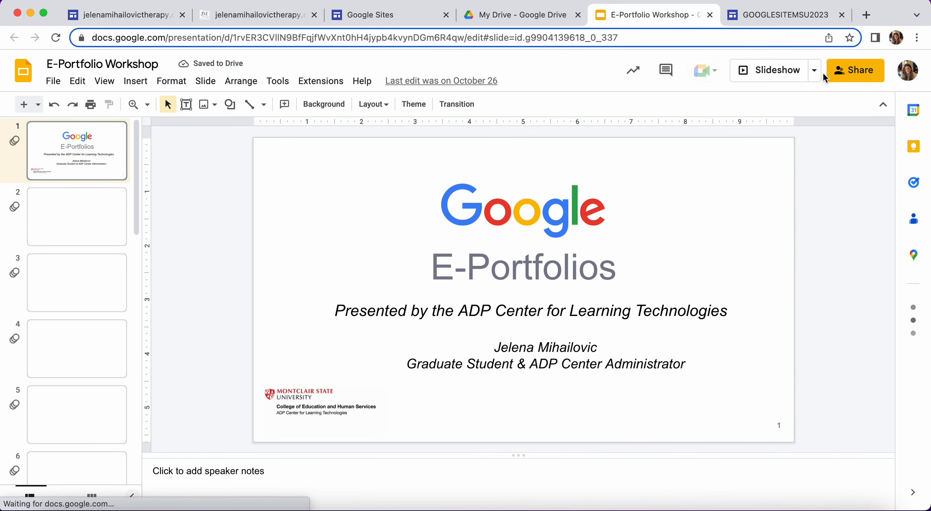
{"action": "left_click", "coordinate": [855, 69]}
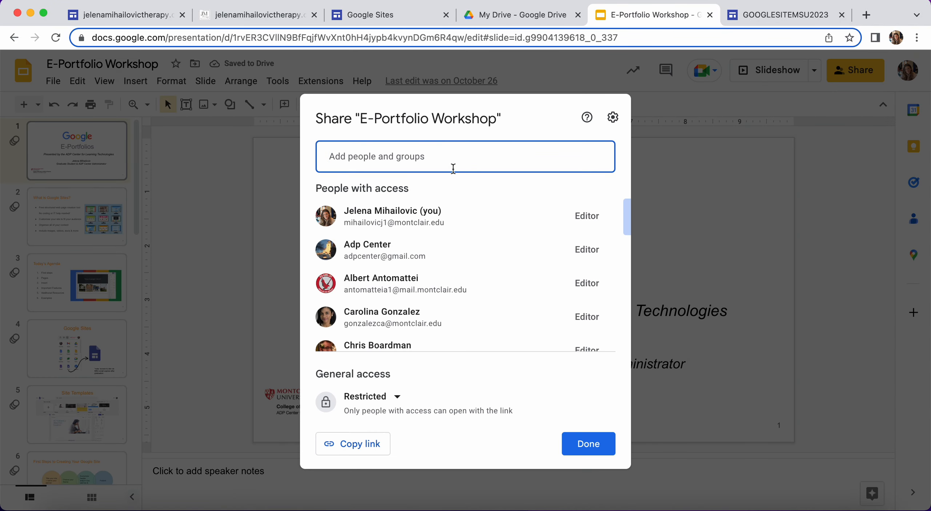
{"action": "scroll", "coordinate": [453, 289], "scroll_direction": "down", "scroll_amount": 3}
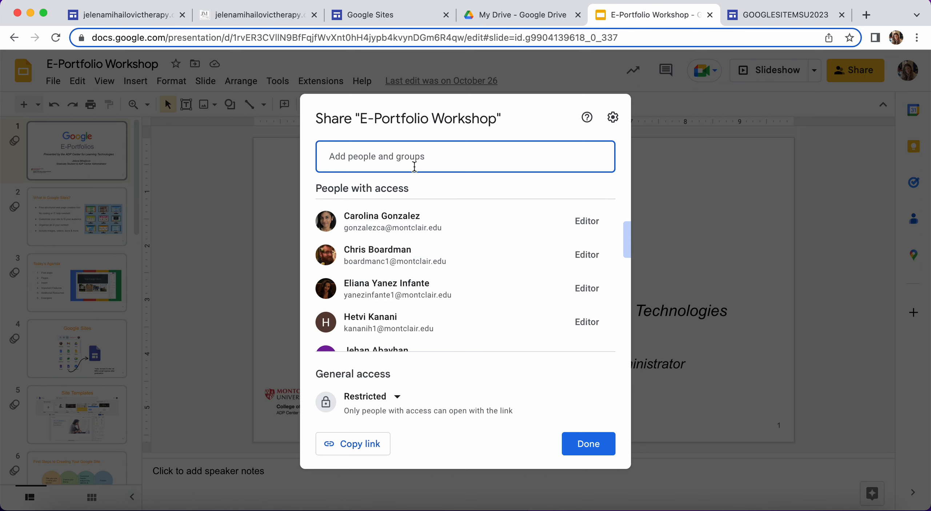
{"action": "type", "text": "jo"}
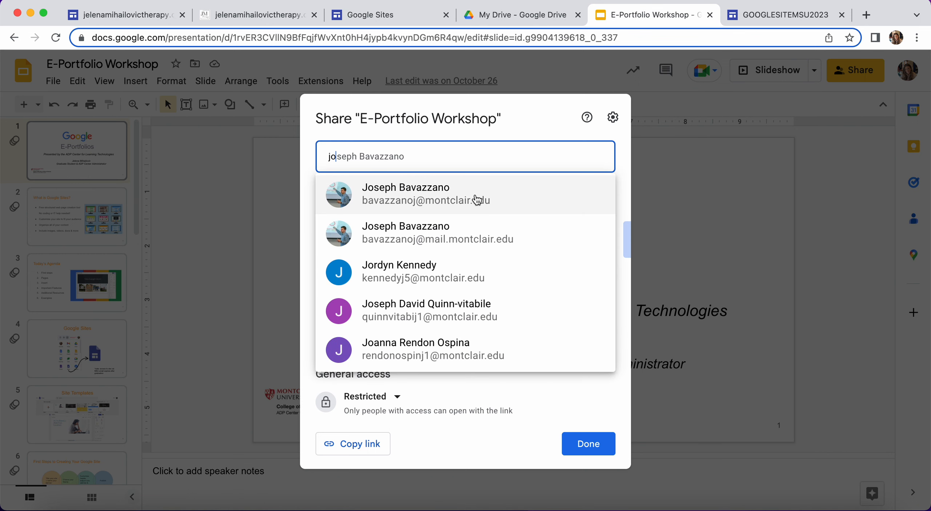
{"action": "left_click", "coordinate": [823, 210]}
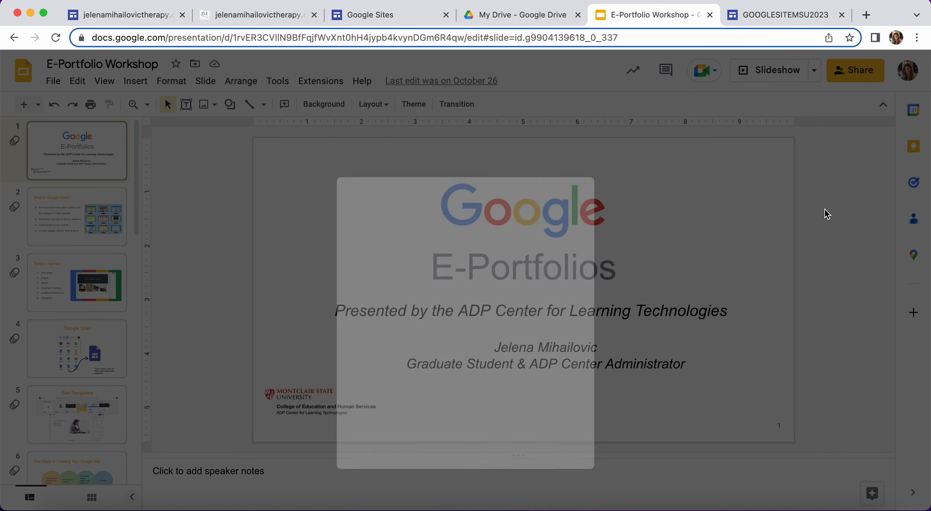
View the embedded E-Portfolio slides on the About Me page and recheck the source presentation's sharing settings
{"action": "left_click", "coordinate": [750, 17]}
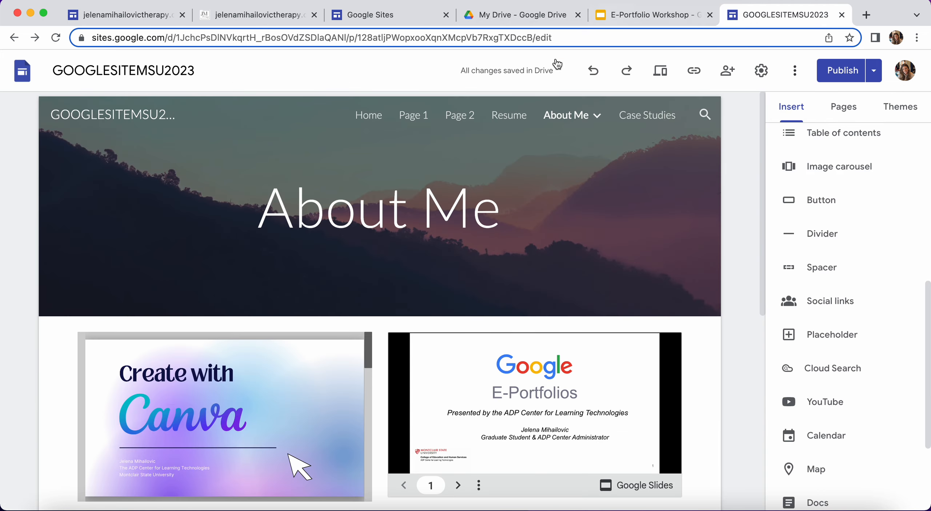
{"action": "scroll", "coordinate": [506, 349], "scroll_direction": "down", "scroll_amount": 3}
{"action": "scroll", "coordinate": [506, 349], "scroll_direction": "down", "scroll_amount": 1}
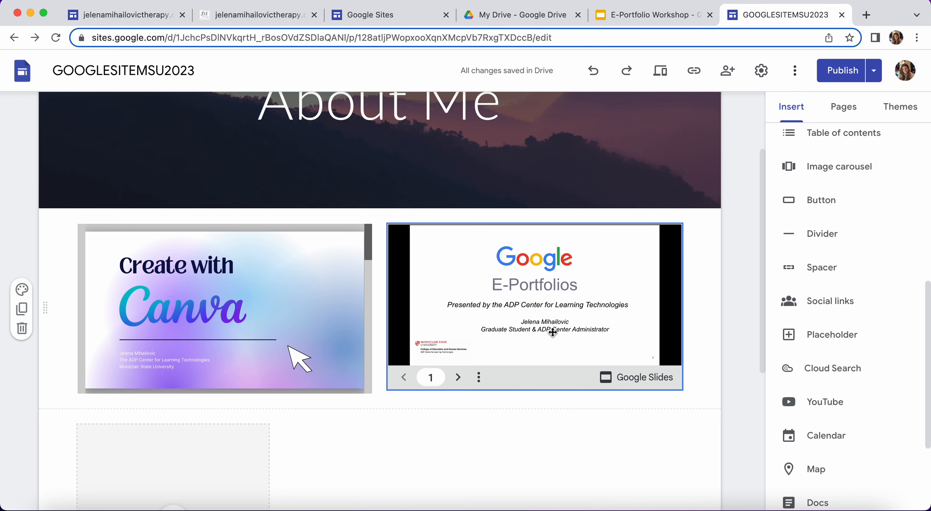
{"action": "left_click", "coordinate": [633, 17]}
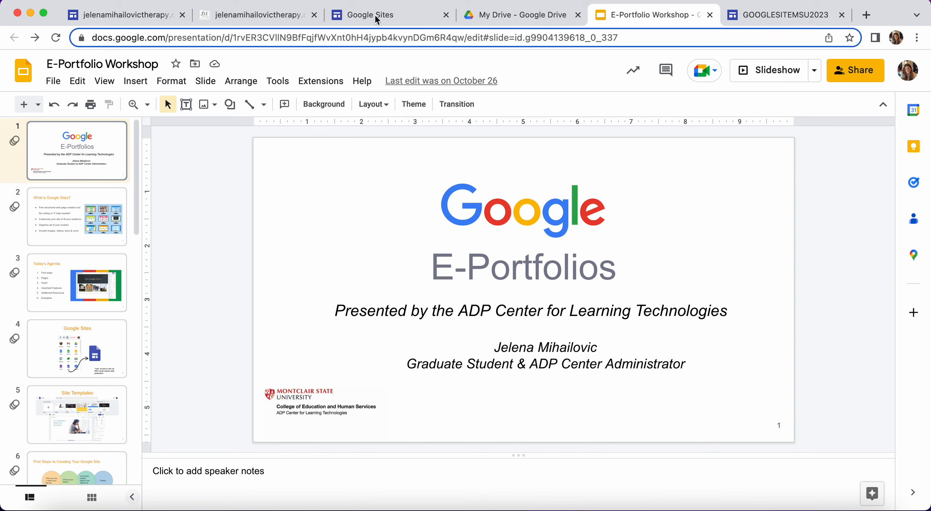
{"action": "left_click", "coordinate": [856, 70]}
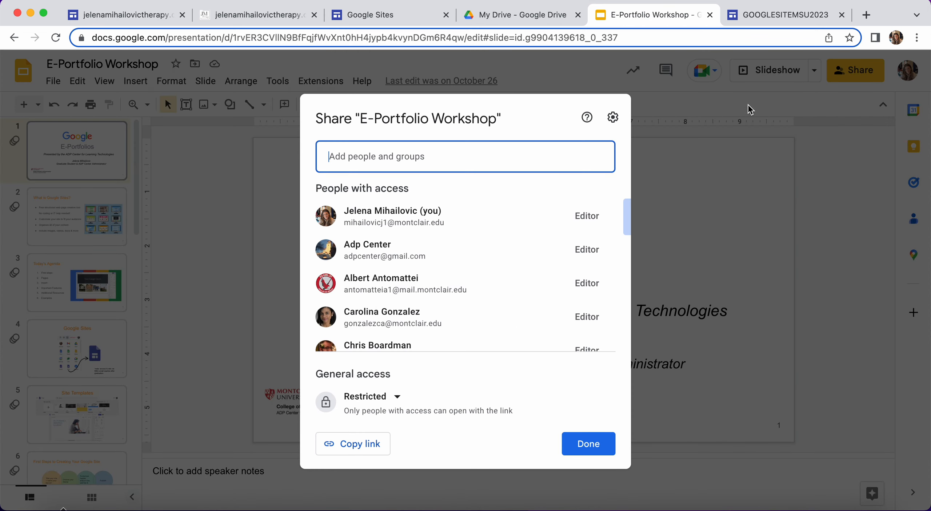
{"action": "left_click", "coordinate": [859, 289]}
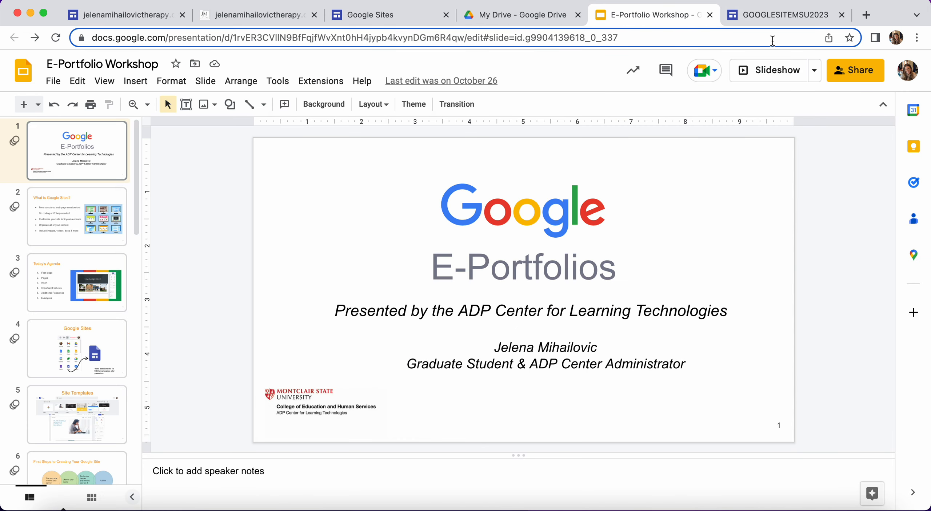
Back on the site's About Me page, search YouTube for "the adp center for learning technologies" and insert the video "The ADP Center: Where Education Meets Innovation"
{"action": "left_click", "coordinate": [772, 19]}
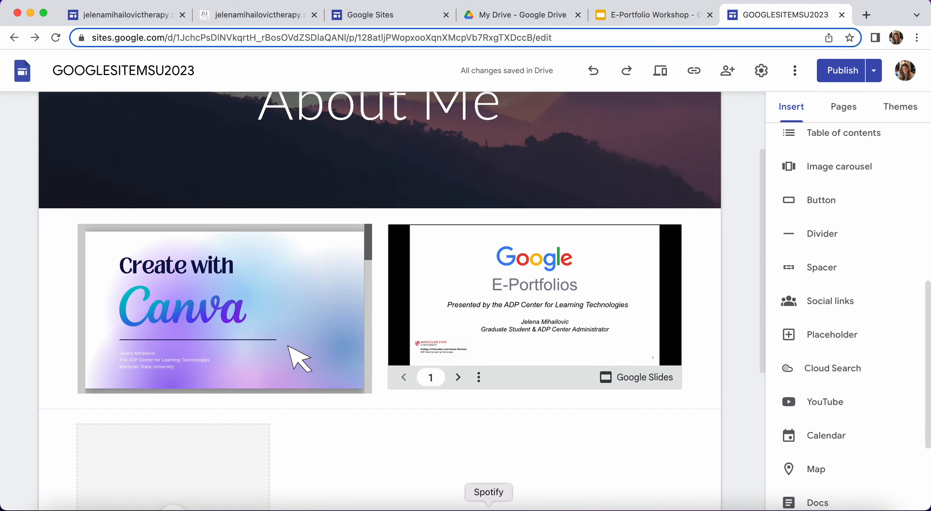
{"action": "scroll", "coordinate": [848, 415], "scroll_direction": "down", "scroll_amount": 1}
{"action": "left_click", "coordinate": [827, 384]}
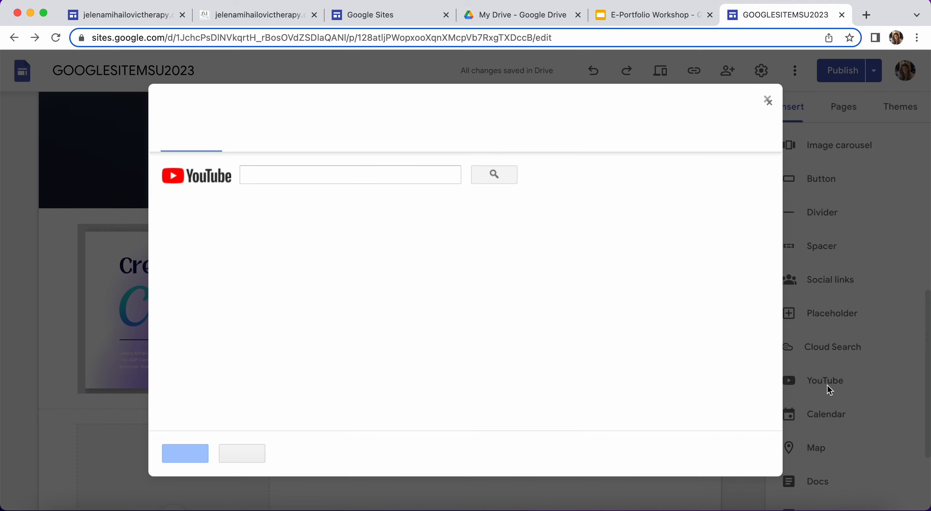
{"action": "type", "text": "the adp center for learning technologie"}
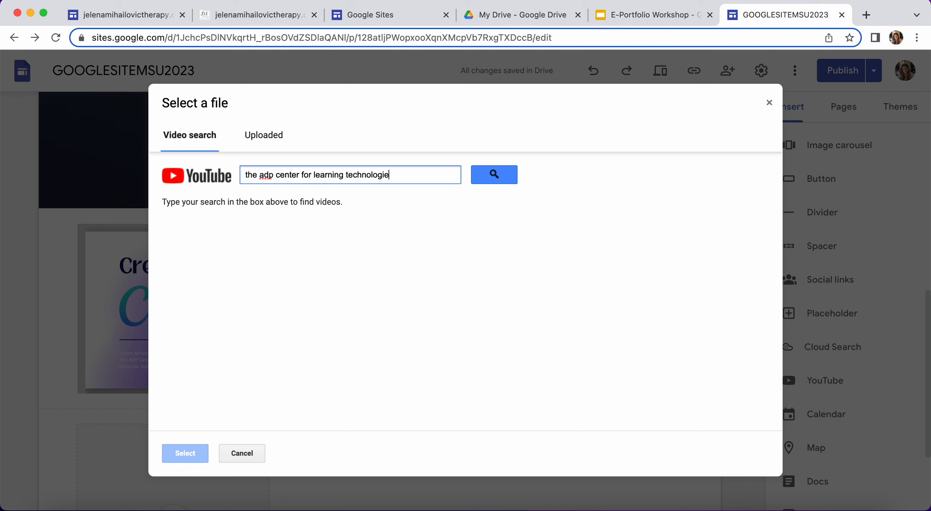
{"action": "type", "text": "s"}
{"action": "key", "text": "Return"}
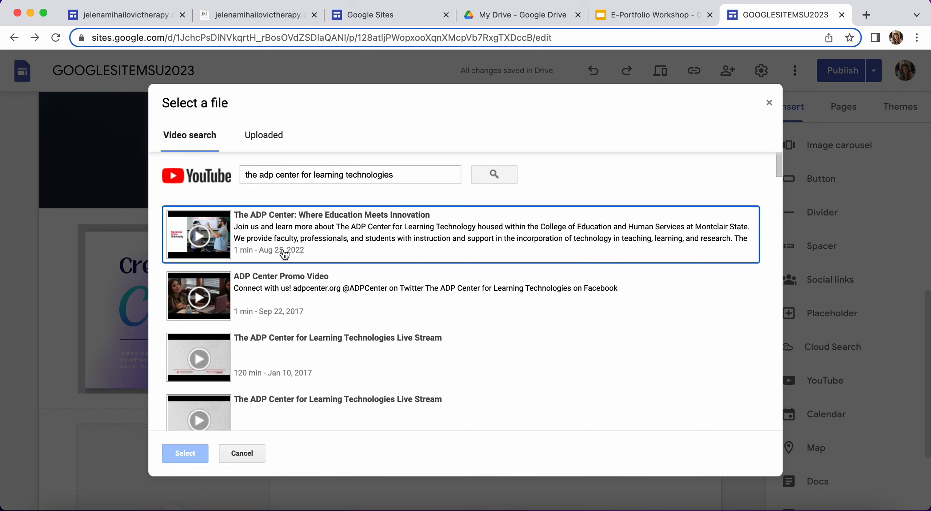
{"action": "left_click", "coordinate": [270, 233]}
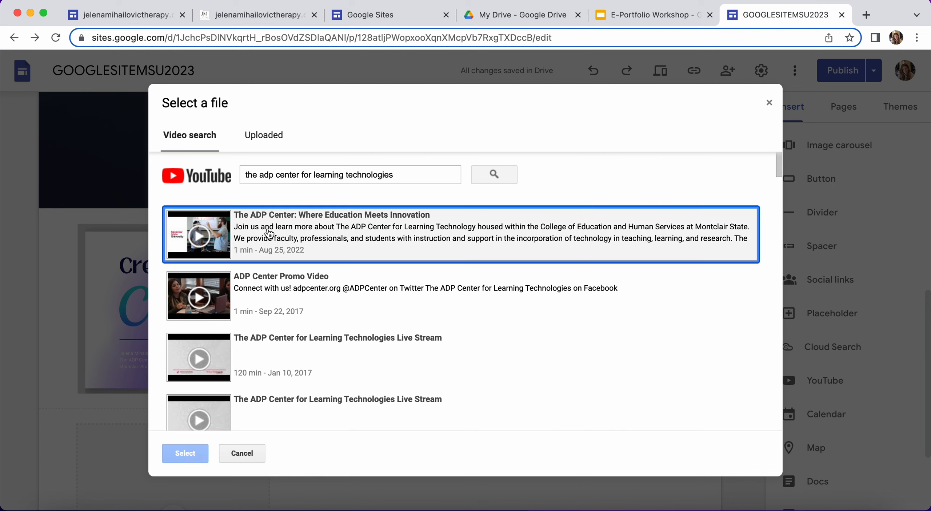
{"action": "left_click", "coordinate": [197, 453]}
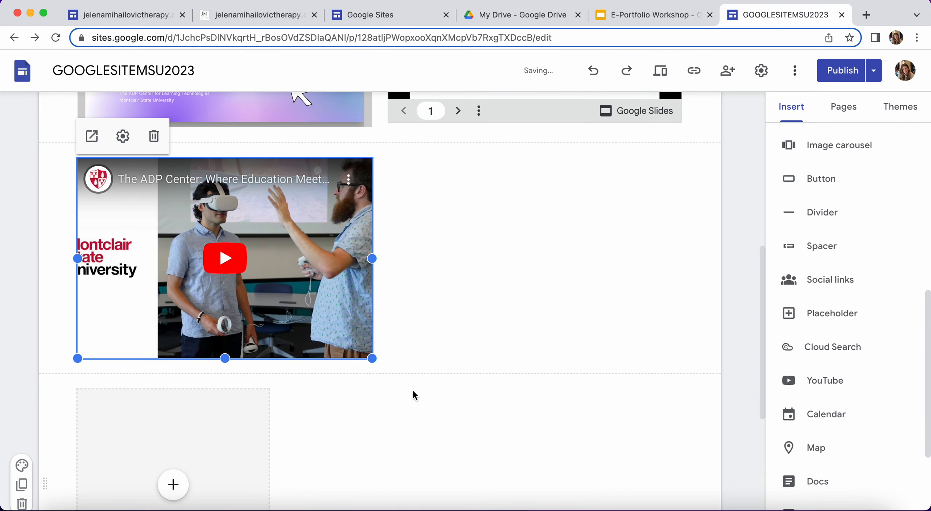
Shrink the embedded ADP Center video proportionally and delete the empty placeholder beneath it
{"action": "left_click_drag", "start_coordinate": [373, 359], "coordinate": [315, 312]}
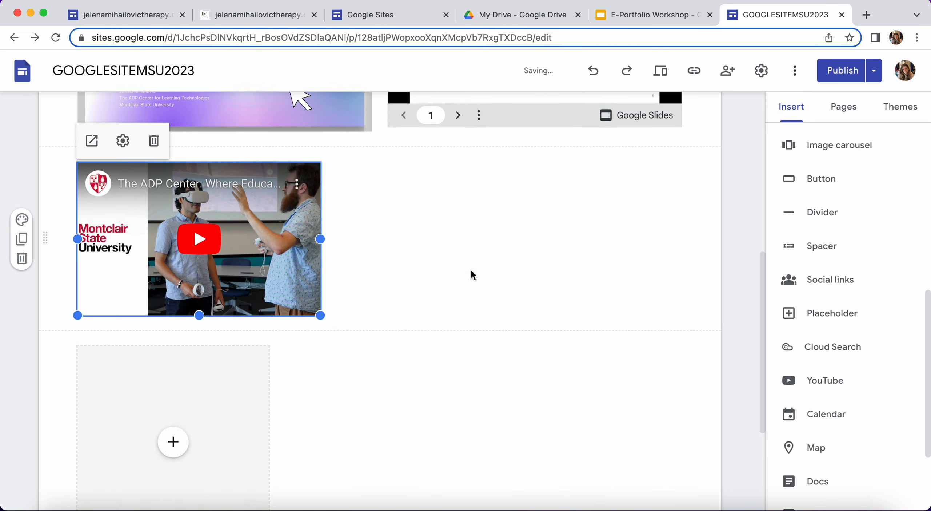
{"action": "scroll", "coordinate": [364, 313], "scroll_direction": "down", "scroll_amount": 2}
{"action": "left_click", "coordinate": [237, 358]}
{"action": "key", "text": "Delete"}
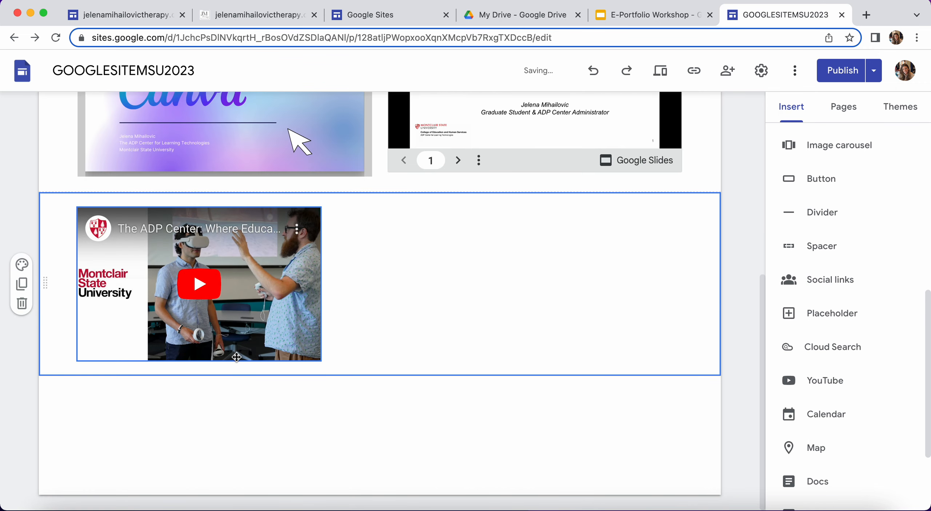
Look over the calendars available for embedding, and insert a map of Montclair State University beneath the video
{"action": "left_click", "coordinate": [855, 412]}
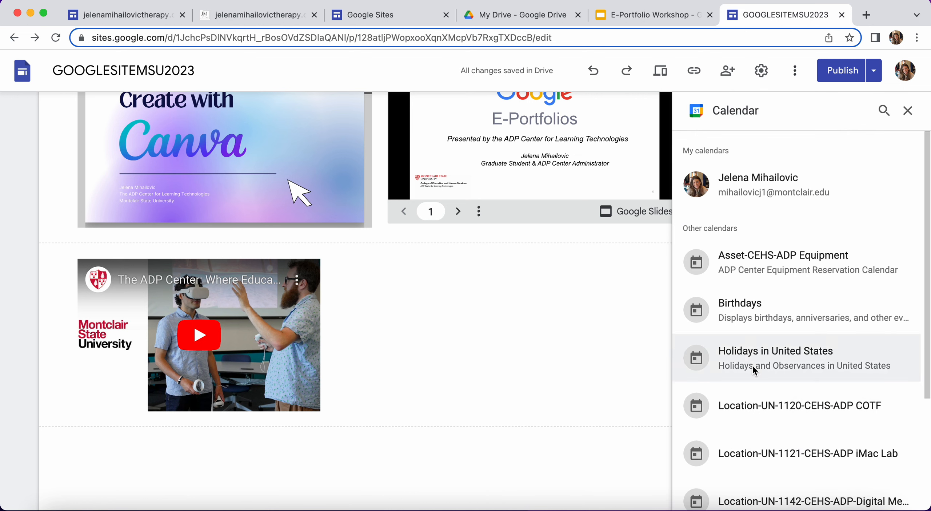
{"action": "left_click", "coordinate": [909, 110]}
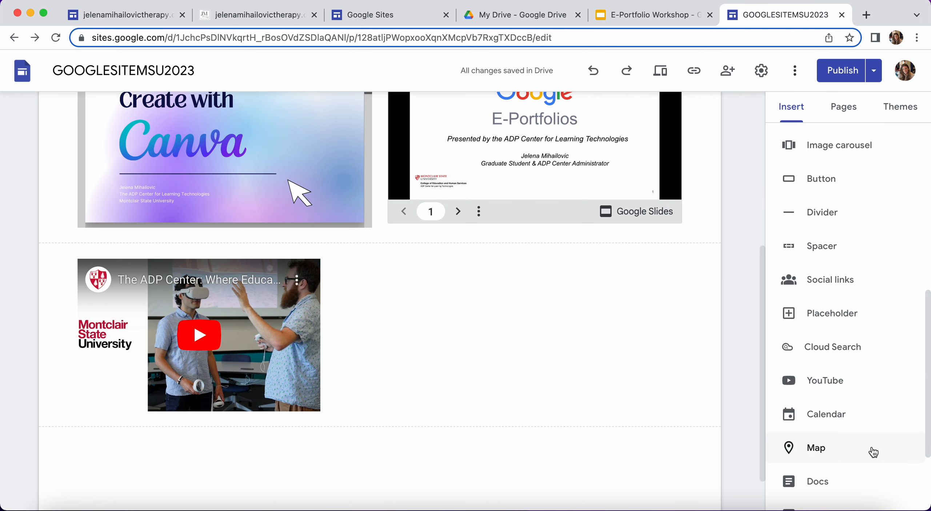
{"action": "left_click", "coordinate": [873, 452]}
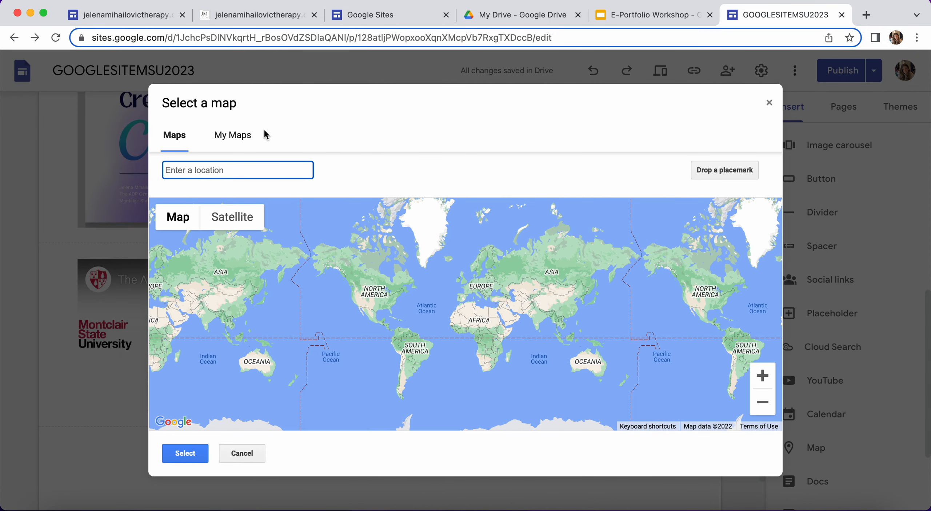
{"action": "type", "text": "montclair state"}
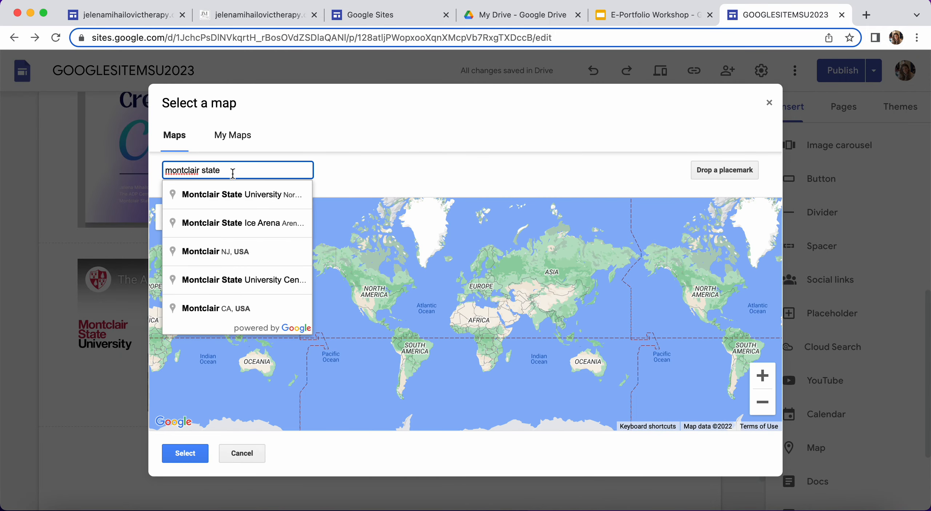
{"action": "left_click", "coordinate": [243, 200]}
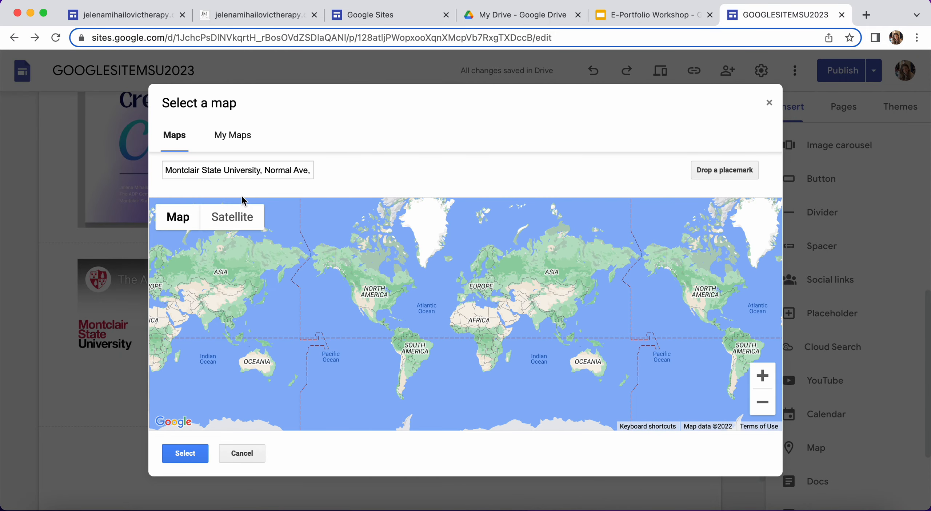
{"action": "left_click", "coordinate": [185, 454]}
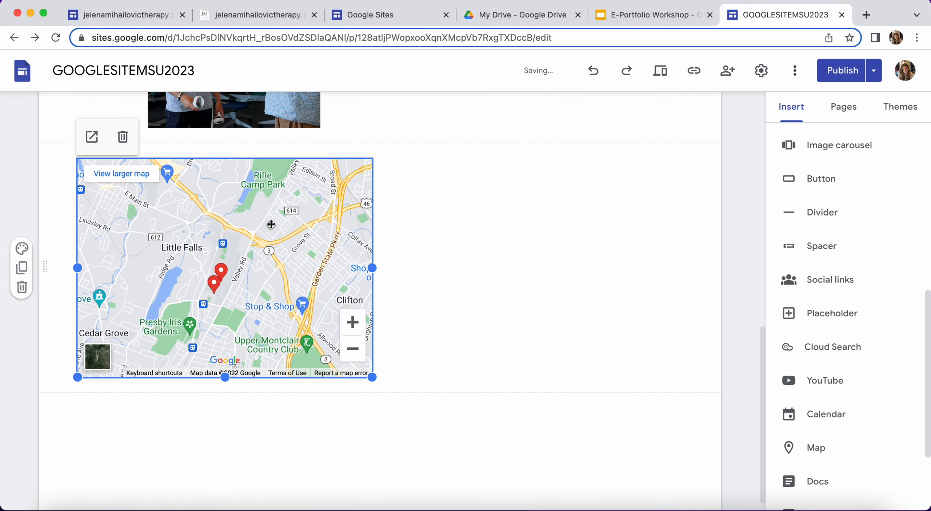
View the social media link and icon image options, and check the LinkedIn link in the published therapy site's footer
{"action": "left_click", "coordinate": [850, 291]}
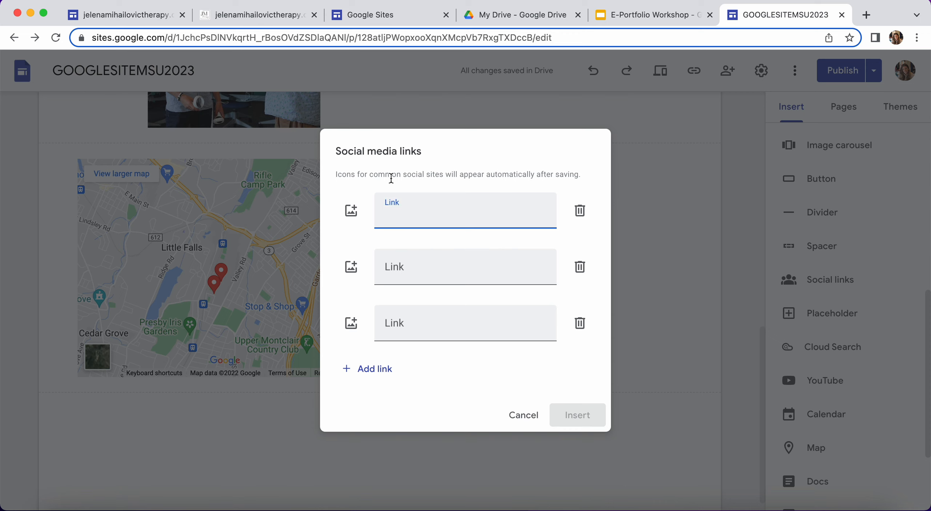
{"action": "left_click", "coordinate": [358, 208]}
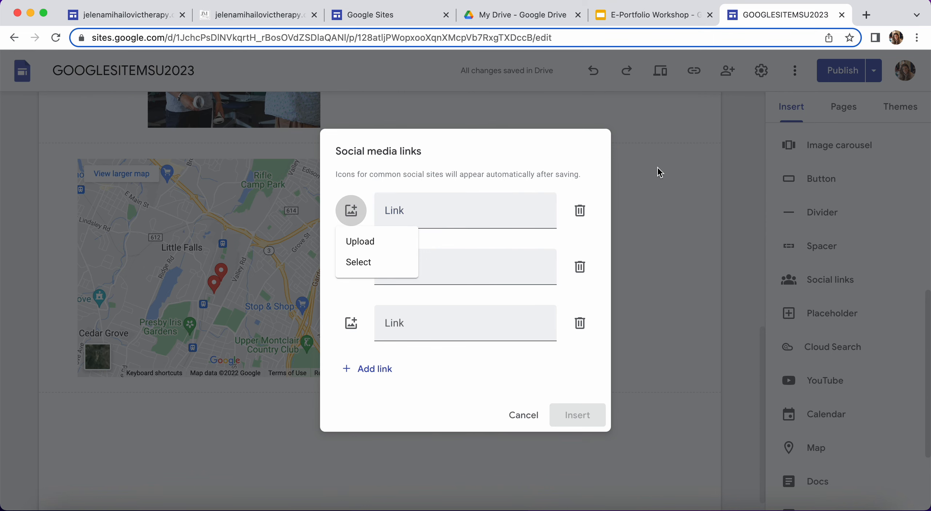
{"action": "left_click", "coordinate": [258, 14]}
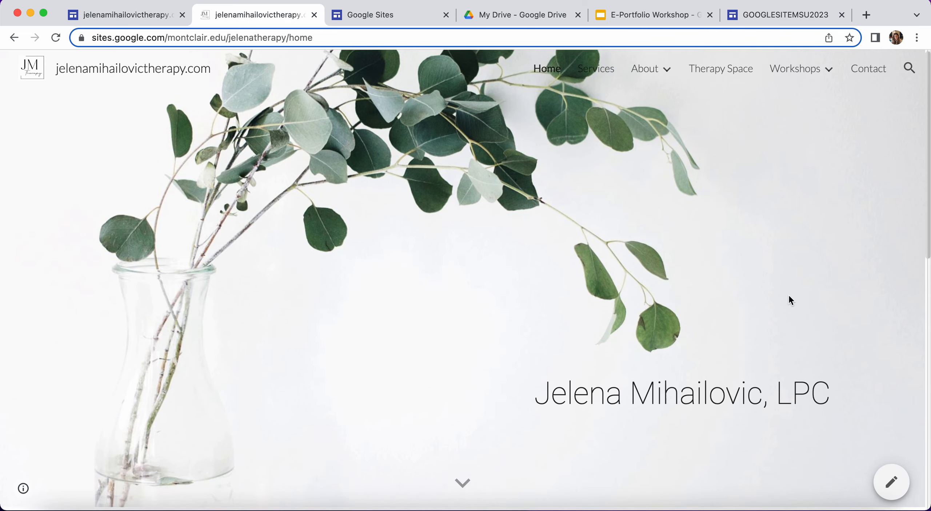
{"action": "scroll", "coordinate": [789, 294], "scroll_direction": "down", "scroll_amount": 15}
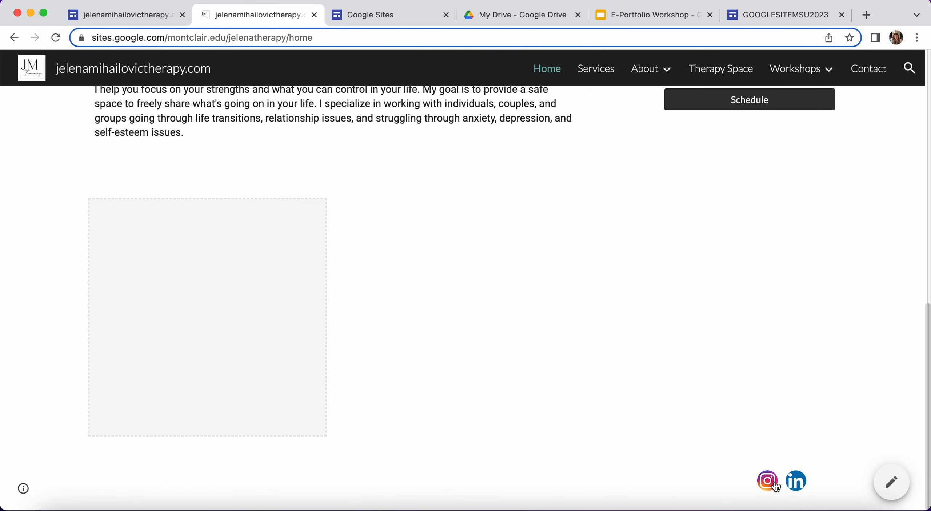
{"action": "left_click", "coordinate": [797, 482]}
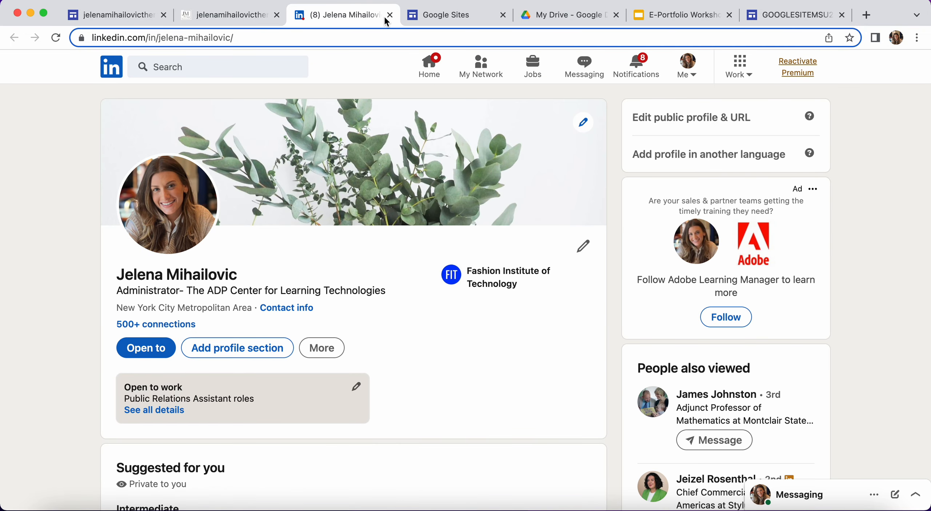
{"action": "left_click", "coordinate": [390, 15]}
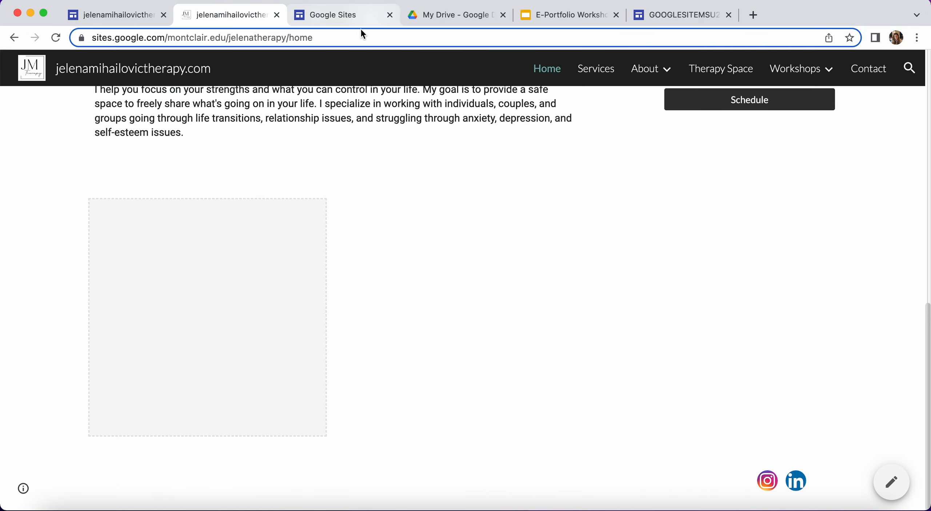
Test the Schedule button on the published therapy site's home page and dismiss the cookie notice on the linked Calendly page
{"action": "scroll", "coordinate": [582, 322], "scroll_direction": "up", "scroll_amount": 13}
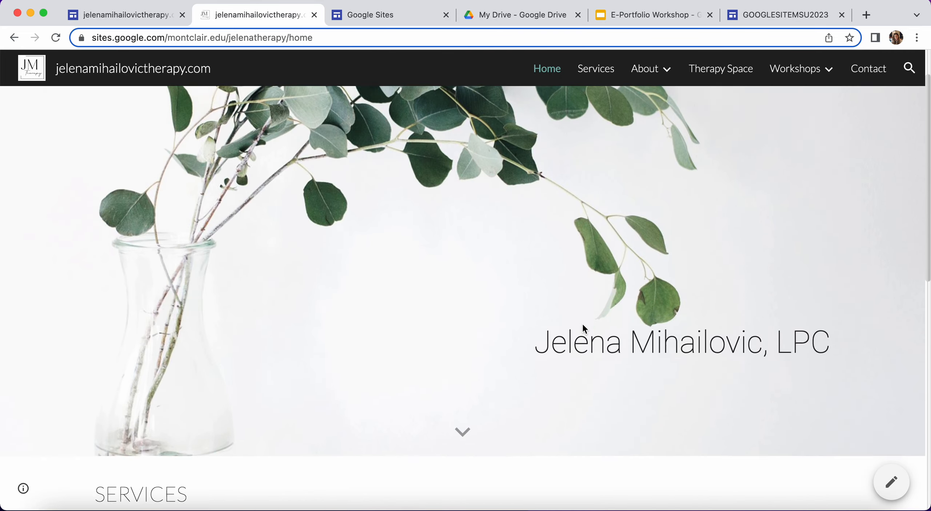
{"action": "scroll", "coordinate": [582, 322], "scroll_direction": "down", "scroll_amount": 6}
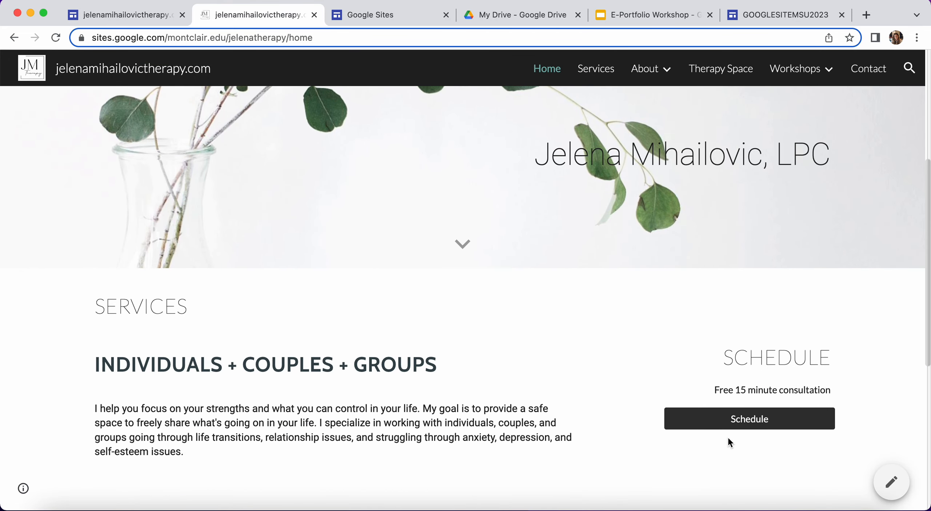
{"action": "left_click", "coordinate": [730, 419]}
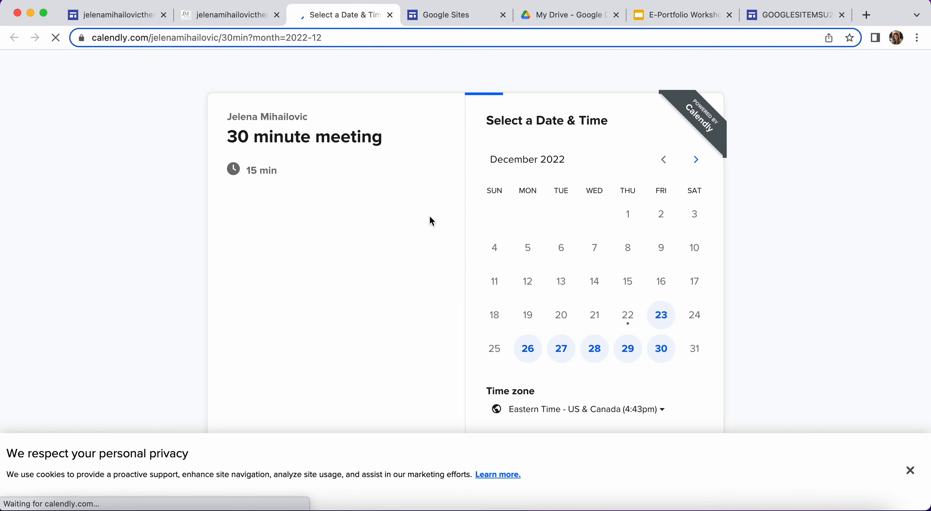
{"action": "left_click", "coordinate": [906, 473]}
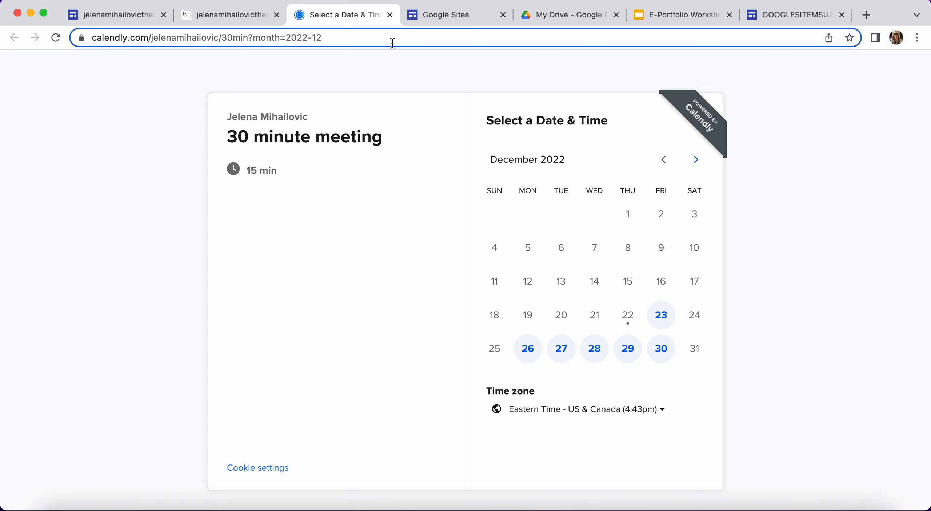
Close the Calendly page and cancel the social media links dialog in the GOOGLESITEMSU2023 site editor
{"action": "left_click", "coordinate": [390, 15]}
{"action": "left_click", "coordinate": [391, 15]}
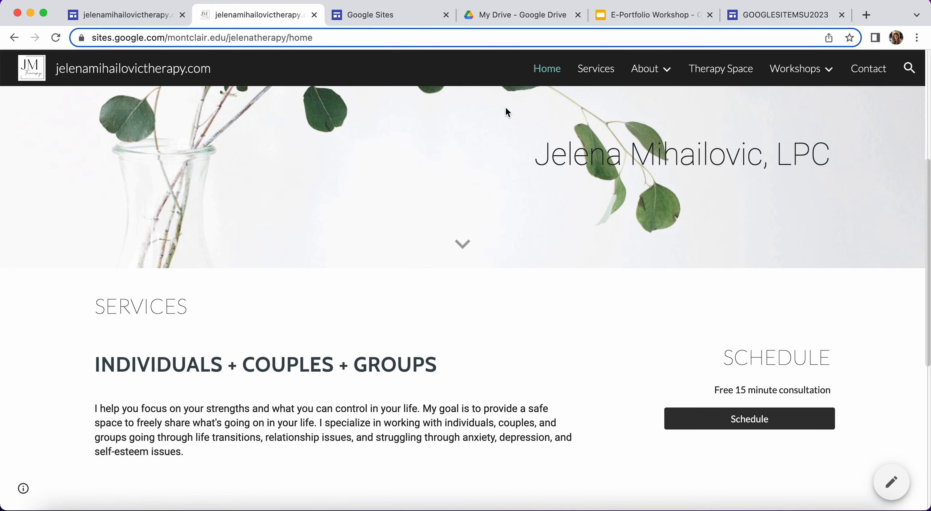
{"action": "left_click", "coordinate": [770, 14]}
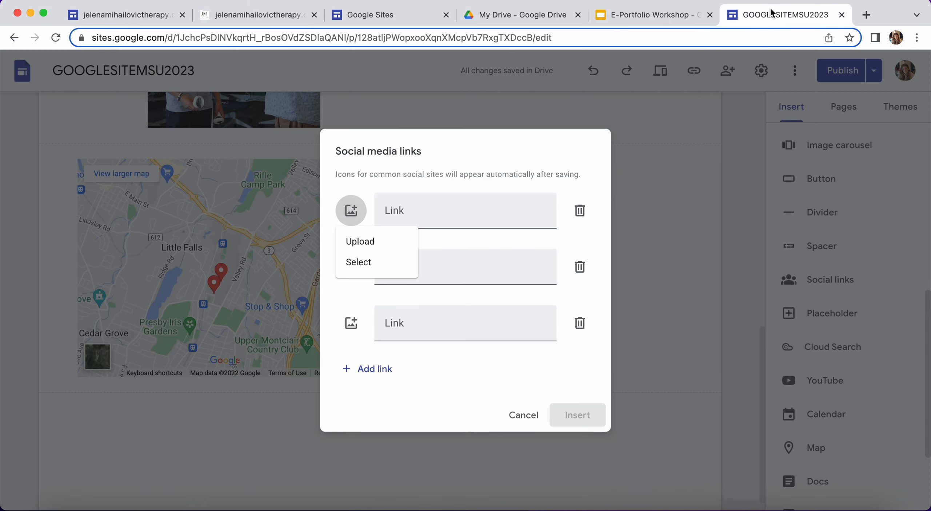
{"action": "left_click", "coordinate": [682, 195]}
{"action": "left_click", "coordinate": [522, 415]}
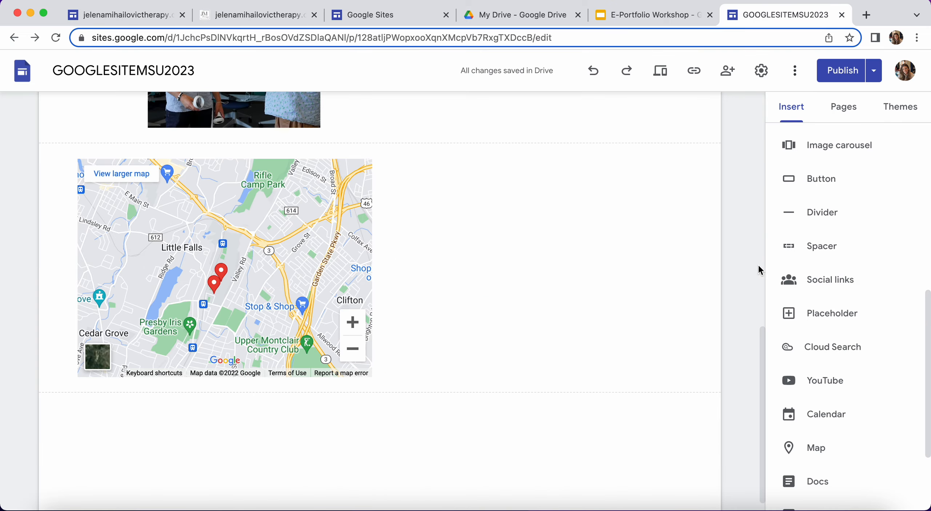
Insert a button named Schedule that links to the Calendly booking page opened from the published therapy site's Schedule button
{"action": "scroll", "coordinate": [815, 230], "scroll_direction": "up", "scroll_amount": 1}
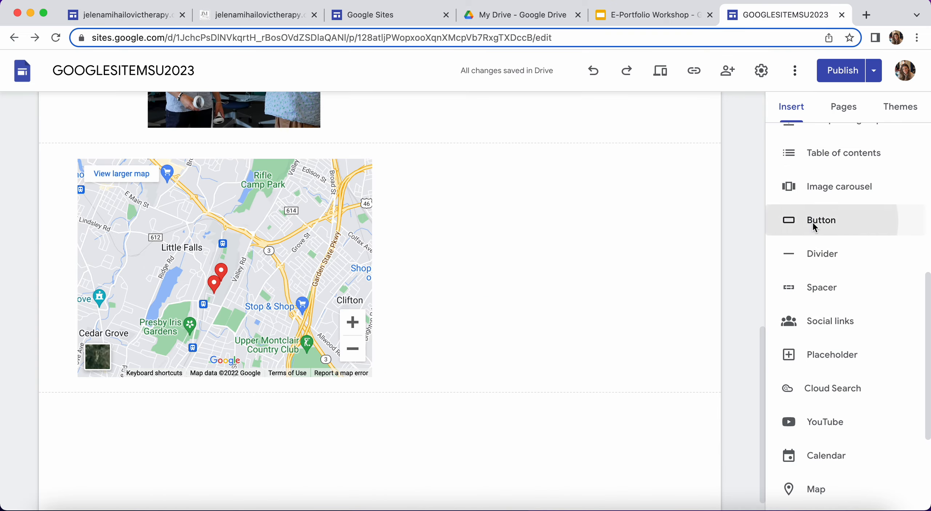
{"action": "left_click", "coordinate": [813, 222]}
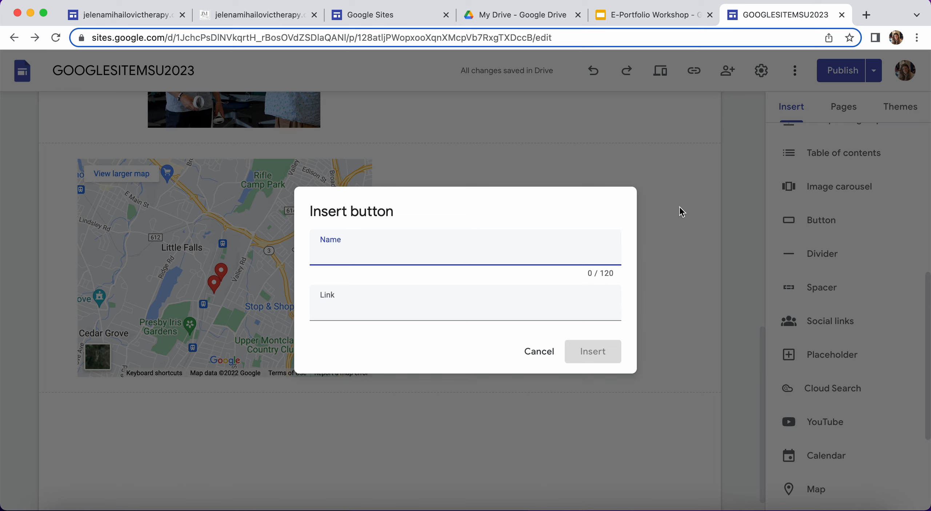
{"action": "type", "text": "Schedule"}
{"action": "left_click", "coordinate": [504, 300]}
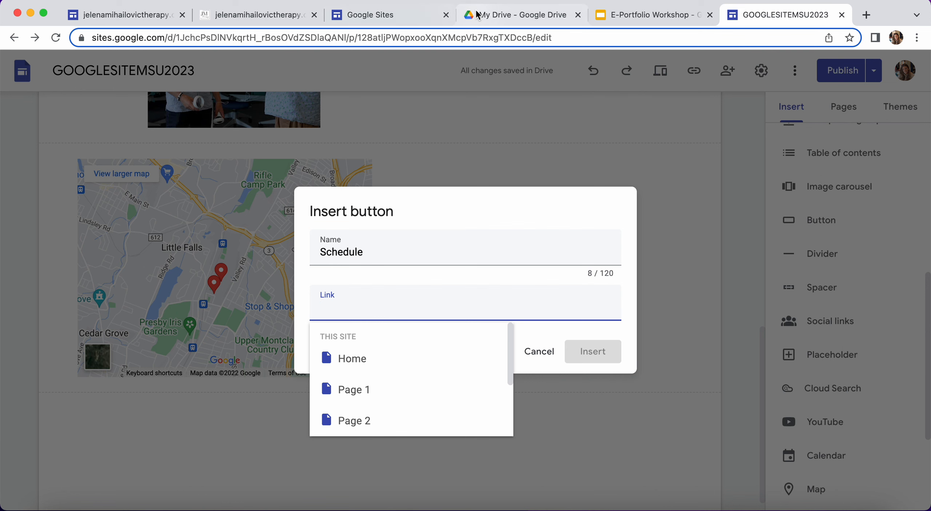
{"action": "left_click", "coordinate": [254, 16]}
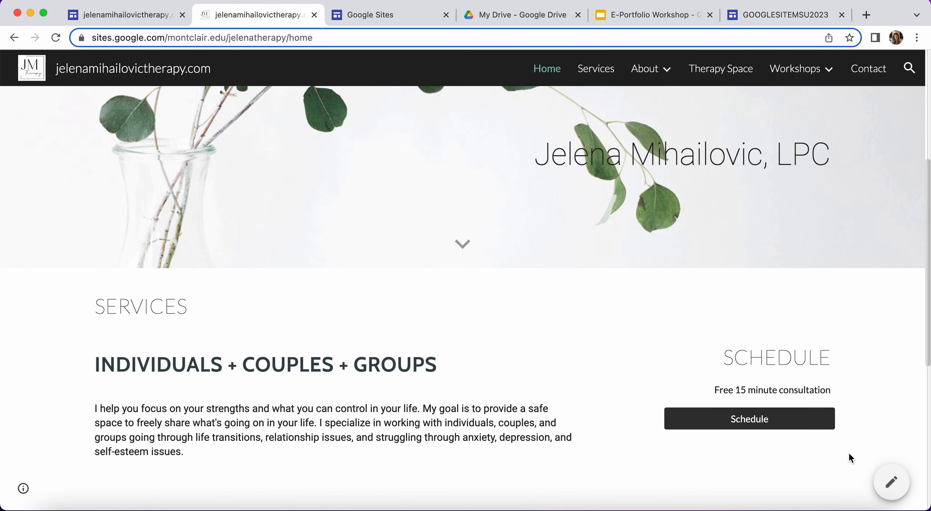
{"action": "left_click", "coordinate": [759, 410]}
{"action": "left_click", "coordinate": [302, 38]}
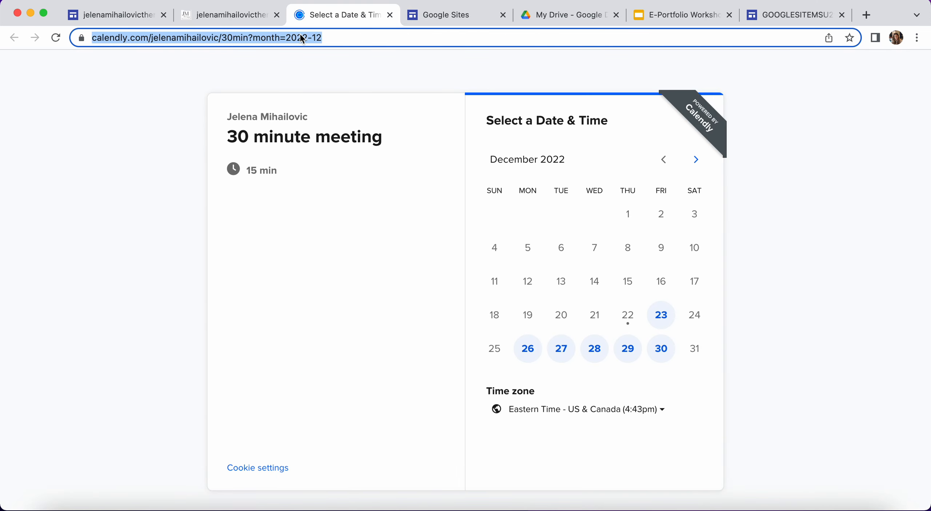
{"action": "key", "text": "super+c"}
{"action": "left_click", "coordinate": [793, 15]}
{"action": "key", "text": "super+v"}
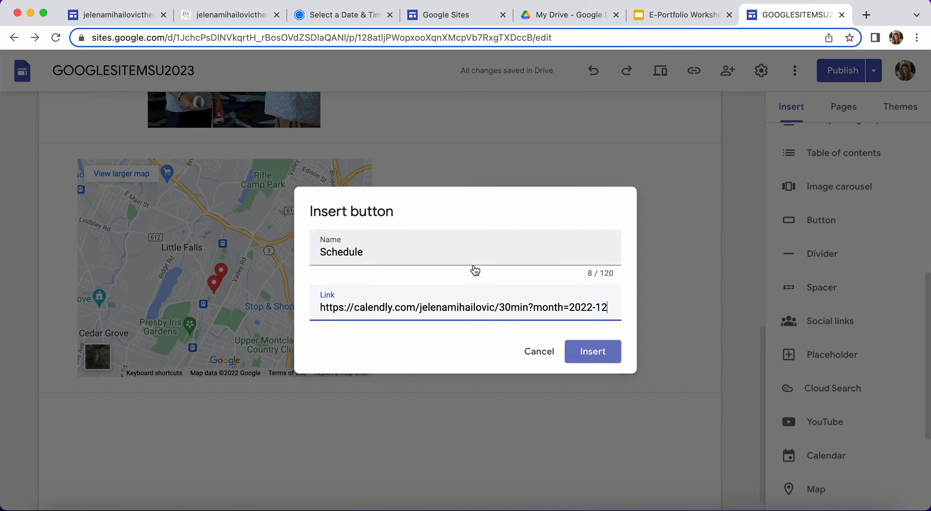
{"action": "left_click", "coordinate": [603, 353]}
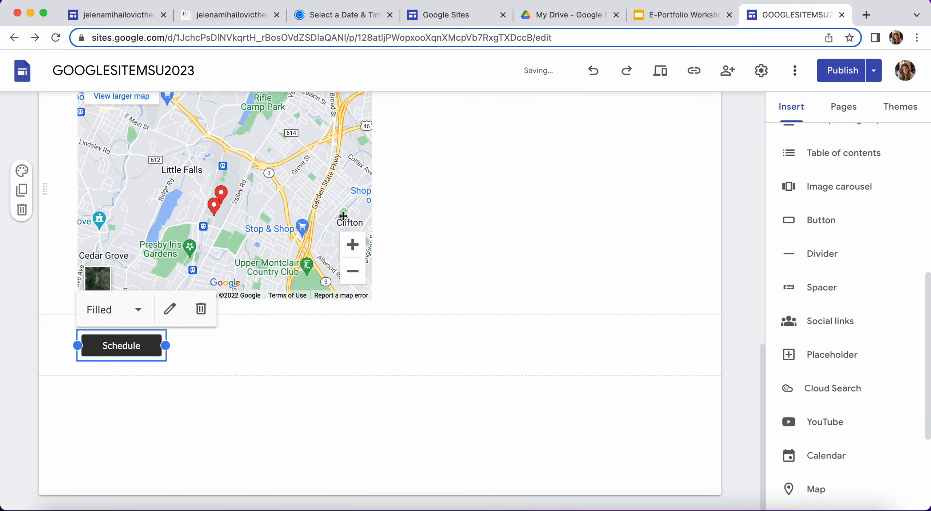
Move the Schedule button beside the map and widen it to fill the space up to the content's edge
{"action": "left_click", "coordinate": [225, 391]}
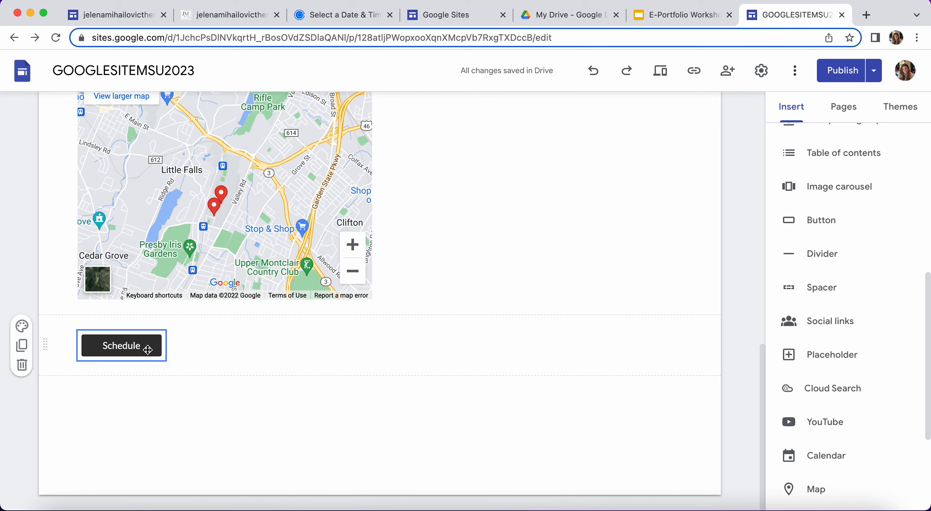
{"action": "left_click_drag", "start_coordinate": [145, 350], "coordinate": [476, 218]}
{"action": "left_click", "coordinate": [456, 267]}
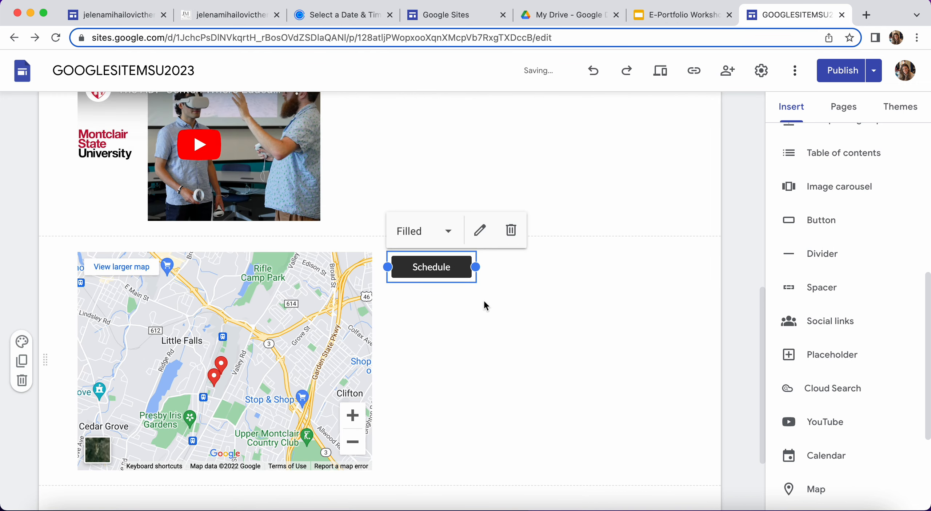
{"action": "left_click_drag", "start_coordinate": [476, 267], "coordinate": [679, 267]}
{"action": "left_click", "coordinate": [519, 331]}
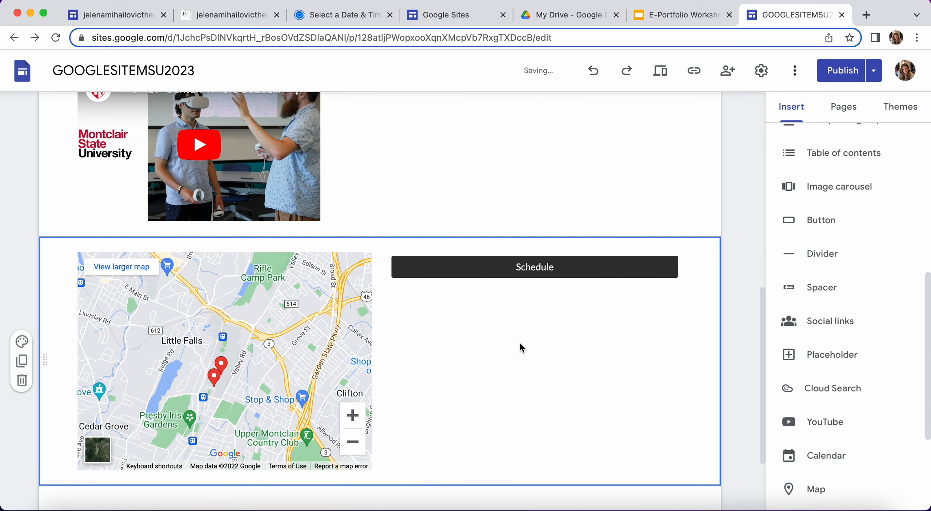
Insert a placeholder beneath the Schedule button and shrink it so both are narrower and fit beside the map
{"action": "scroll", "coordinate": [846, 216], "scroll_direction": "down", "scroll_amount": 2}
{"action": "left_click", "coordinate": [855, 316]}
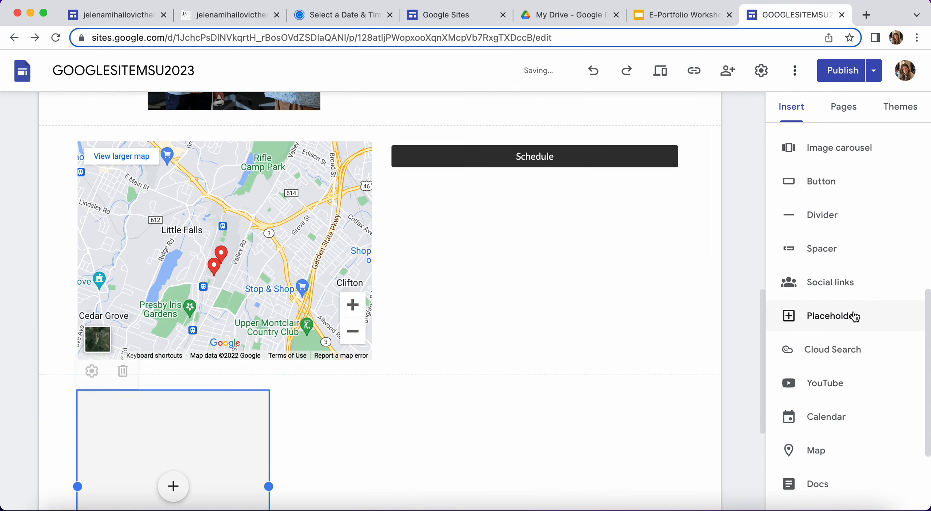
{"action": "scroll", "coordinate": [474, 254], "scroll_direction": "up", "scroll_amount": 4}
{"action": "left_click_drag", "start_coordinate": [205, 403], "coordinate": [524, 214]}
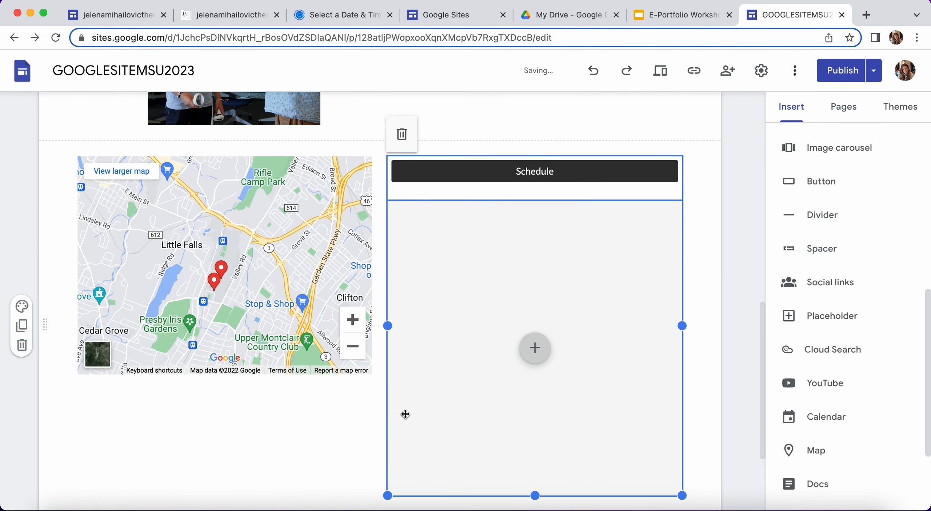
{"action": "left_click_drag", "start_coordinate": [386, 495], "coordinate": [456, 338]}
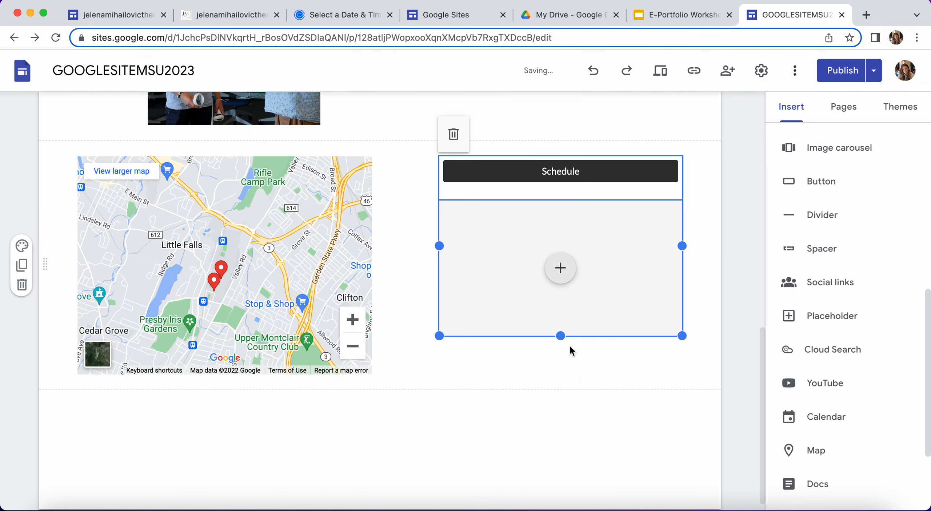
Fill the placeholder with the Drive image IMG_1838.heic and deselect it
{"action": "left_click", "coordinate": [569, 269]}
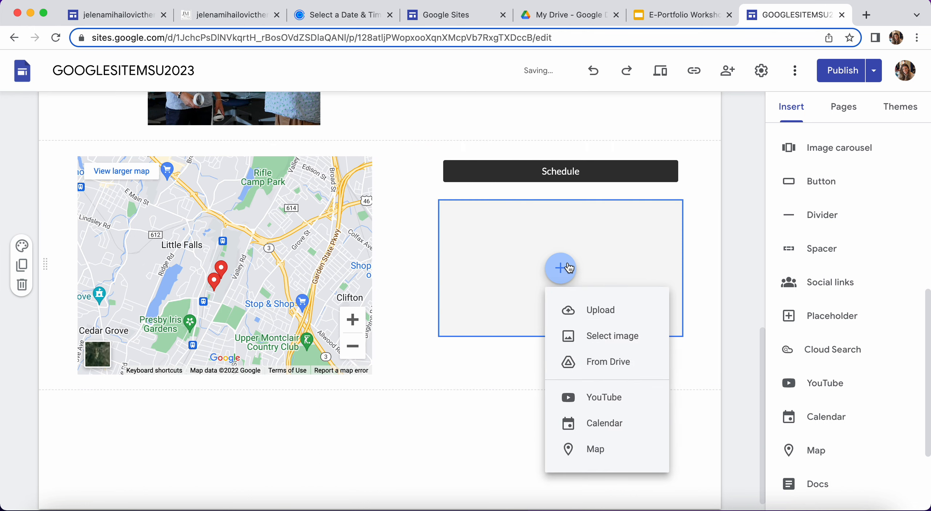
{"action": "left_click", "coordinate": [593, 333]}
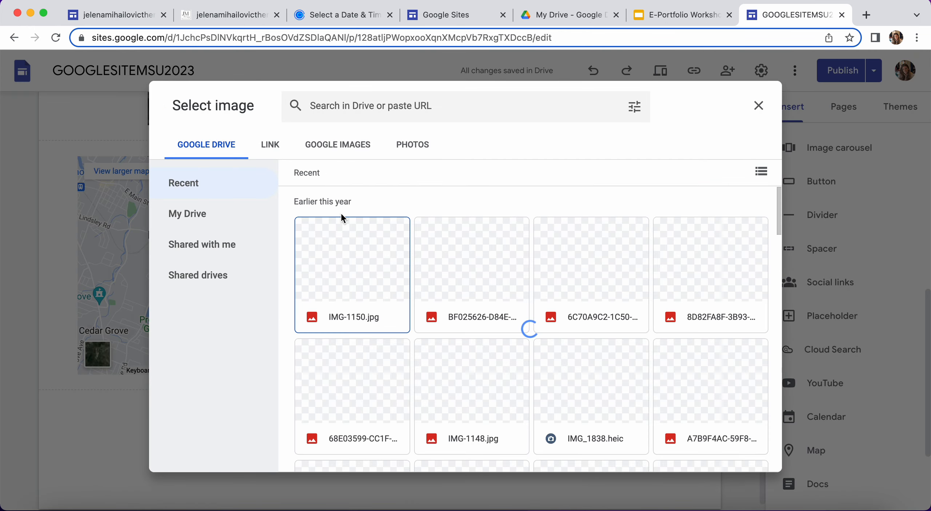
{"action": "scroll", "coordinate": [623, 277], "scroll_direction": "down", "scroll_amount": 3}
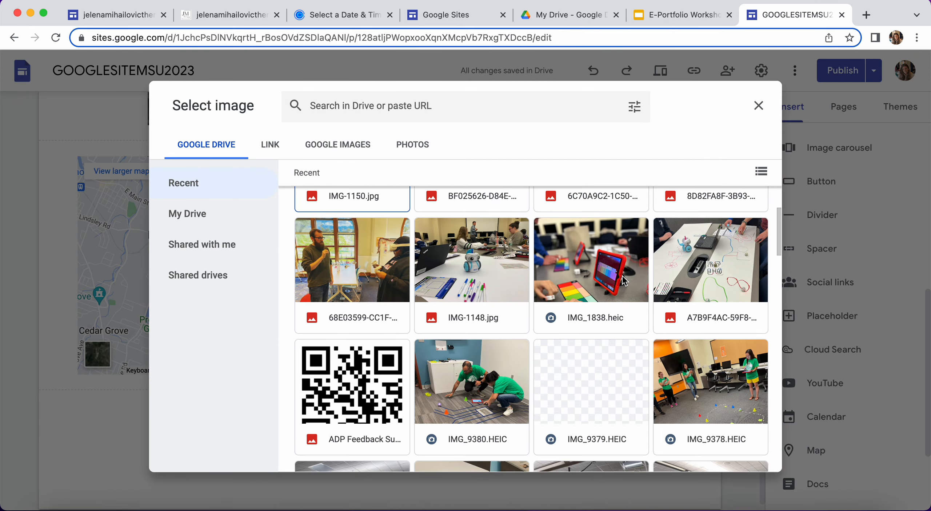
{"action": "double_click", "coordinate": [624, 279]}
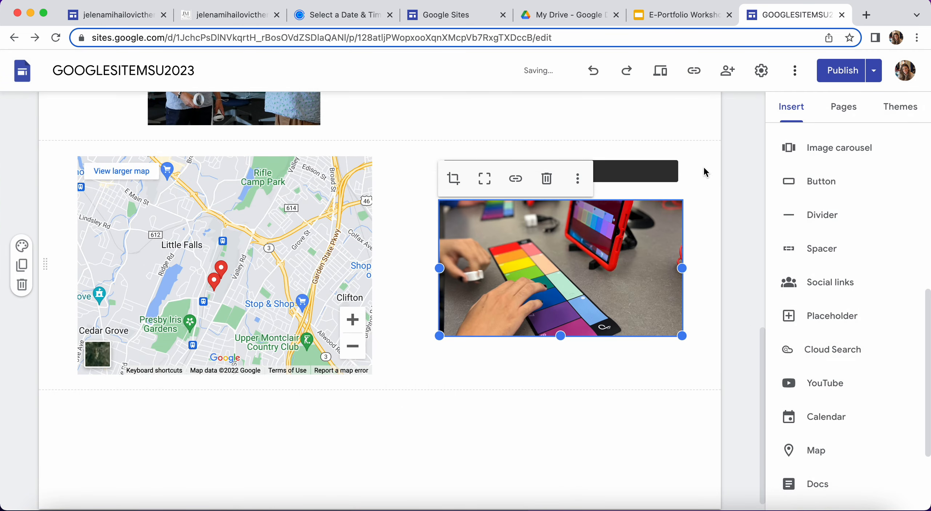
{"action": "scroll", "coordinate": [704, 166], "scroll_direction": "up", "scroll_amount": 1}
{"action": "left_click", "coordinate": [703, 176]}
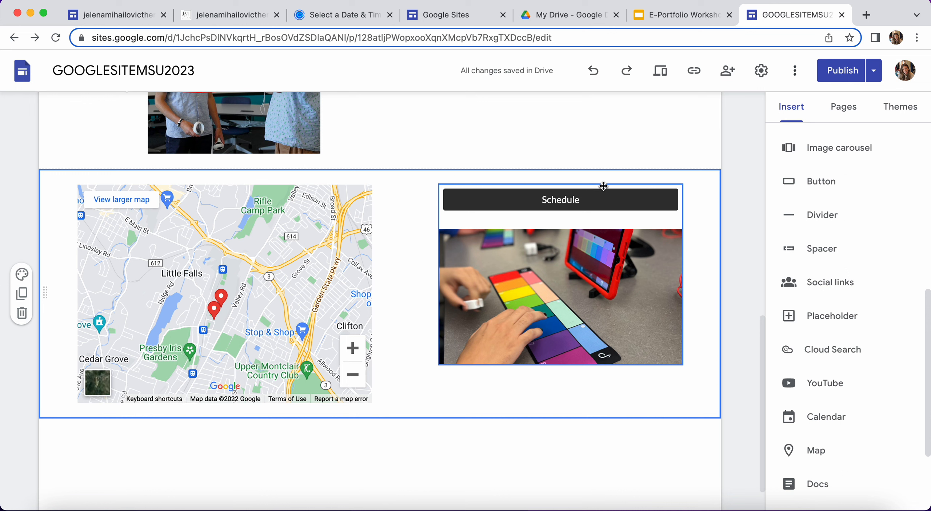
Select the Schedule button above the inserted image for editing
{"action": "left_click", "coordinate": [557, 200]}
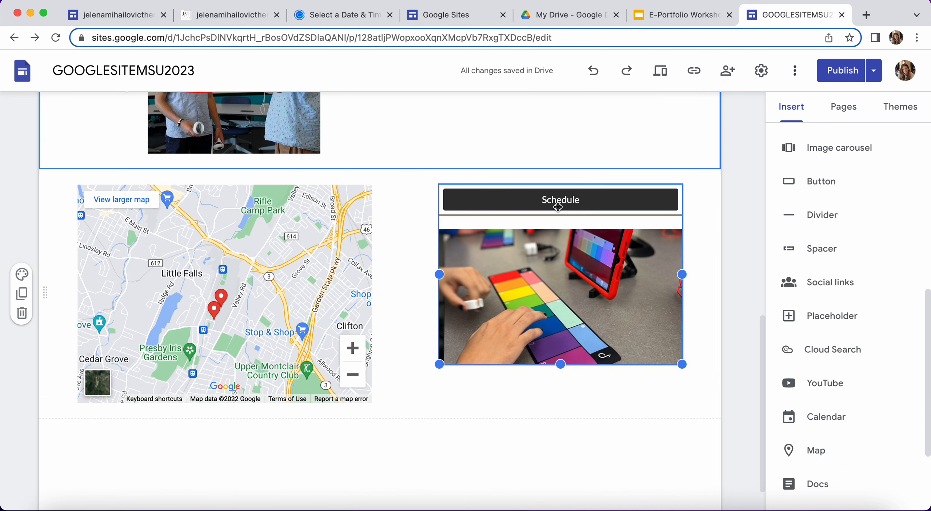
{"action": "left_click", "coordinate": [537, 195]}
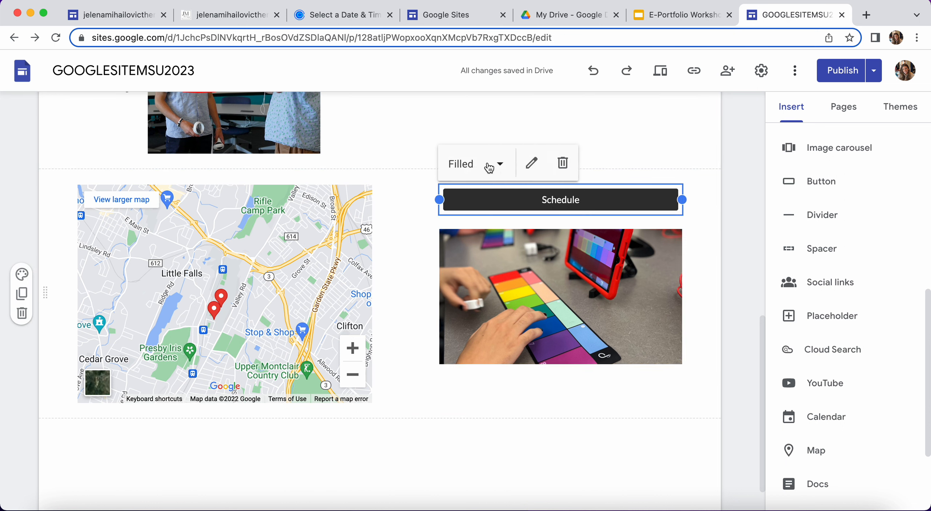